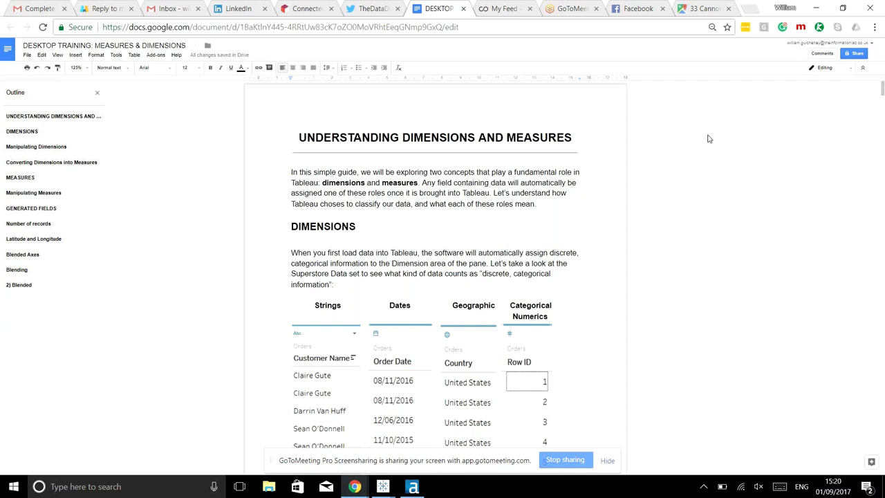
- Close the My Feed and Facebook browser tabs, keeping the DESKTOP TRAINING: MEASURES & DIMENSIONS document in view
scroll(685, 206, down, 1)
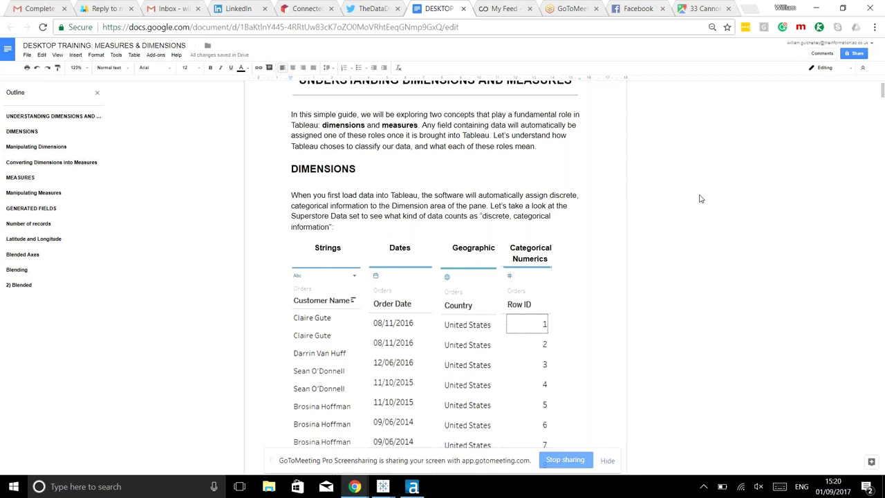
scroll(712, 198, down, 1)
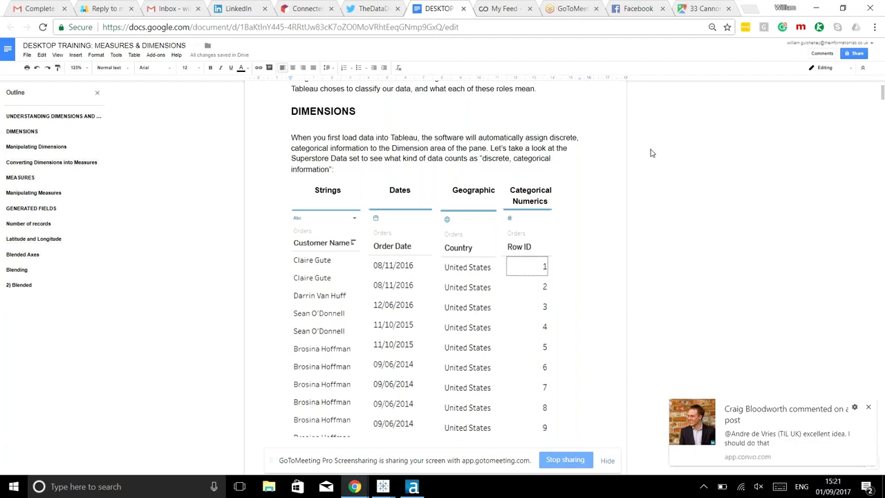
click(663, 9)
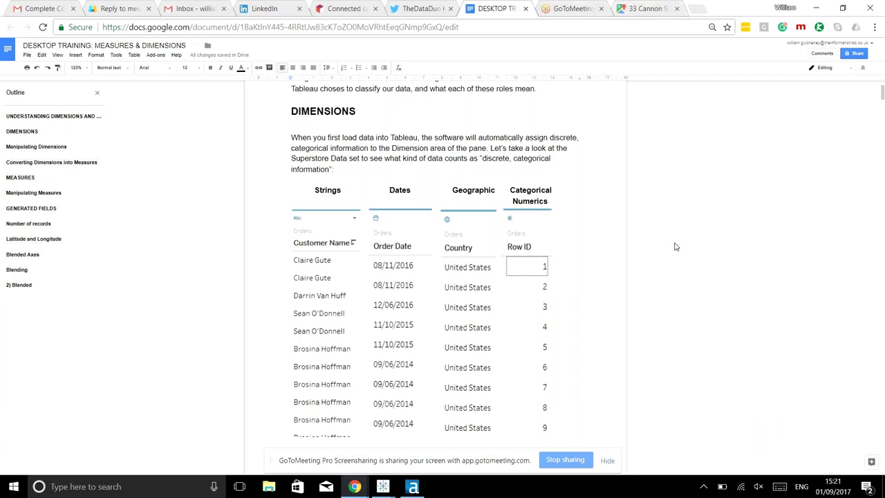
- Read the Dimensions basics, including the Category row headers example and the Sales by Category bar chart
scroll(685, 239, down, 5)
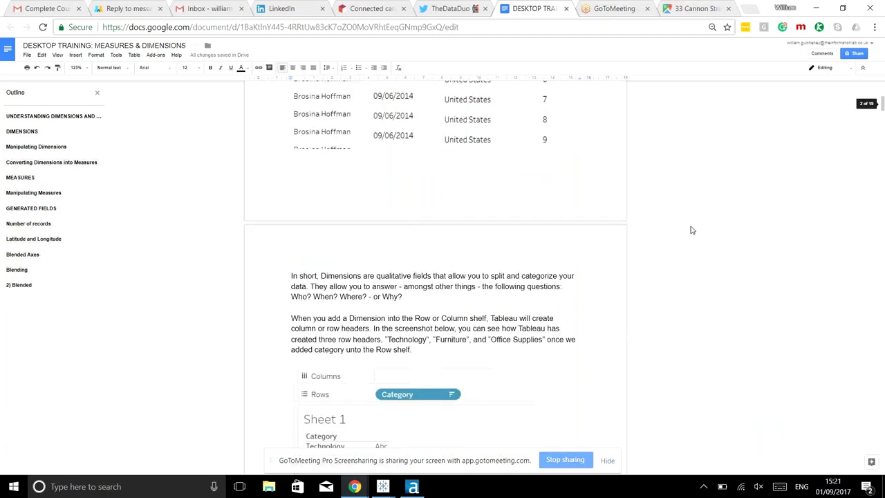
scroll(690, 230, down, 3)
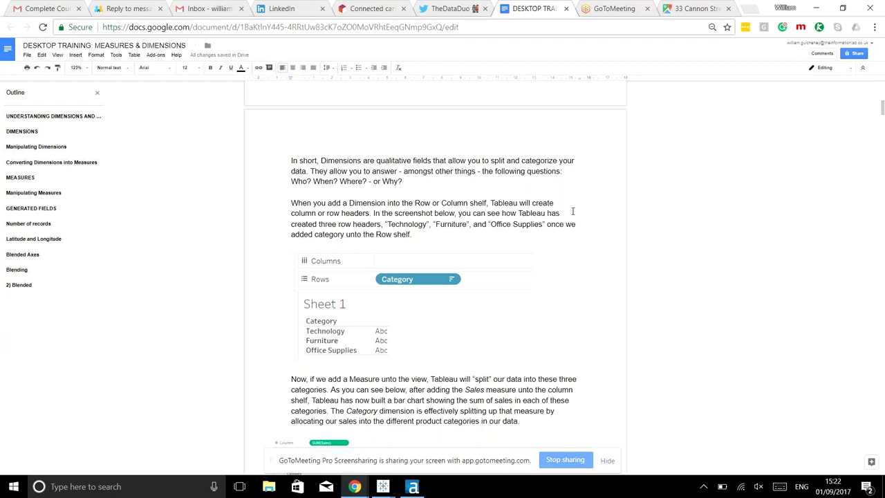
scroll(573, 212, down, 2)
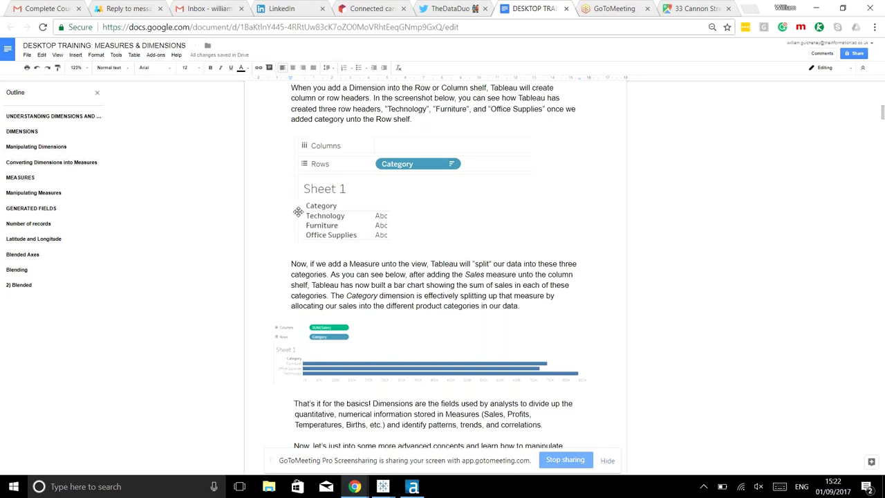
scroll(636, 263, down, 1)
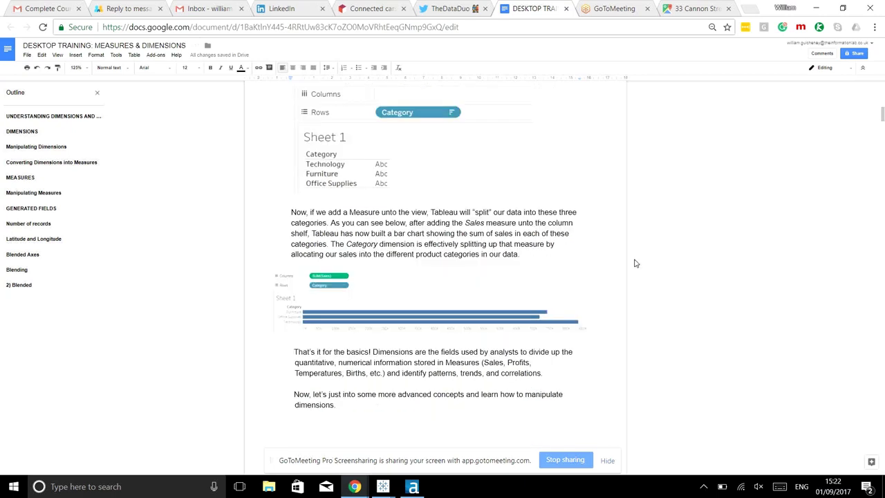
scroll(637, 264, down, 1)
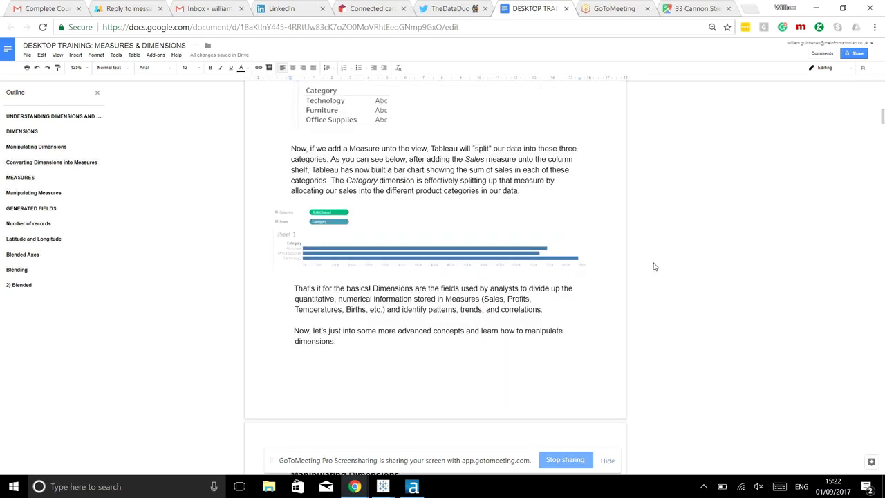
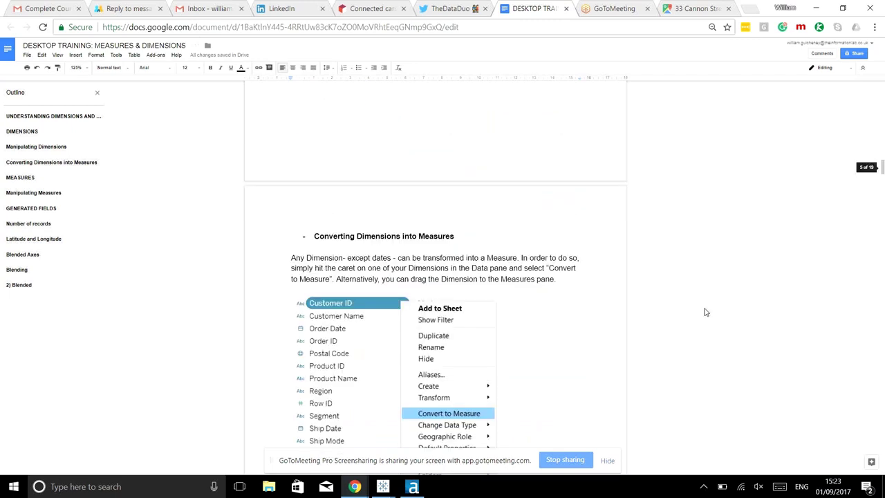
- Go to the MEASURES section and highlight the phrase "quantitative, numerical information" in its opening paragraph, then clear the selection
scroll(705, 312, down, 7)
scroll(705, 312, down, 6)
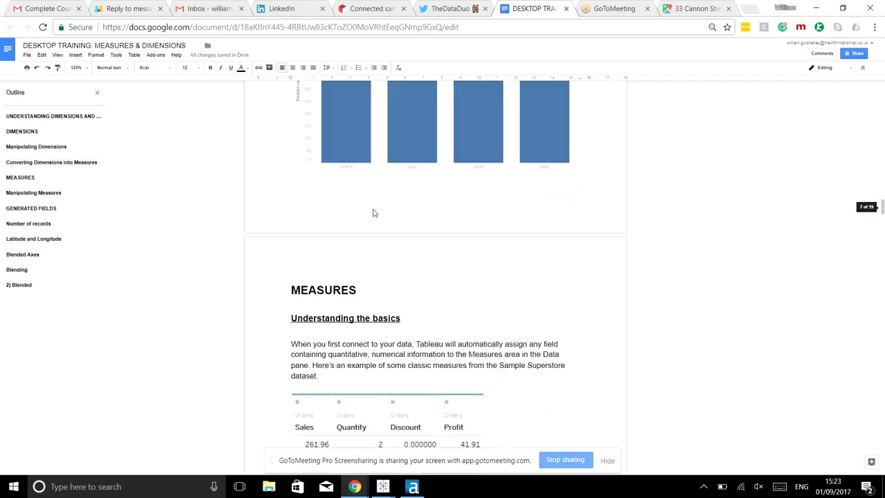
click(32, 181)
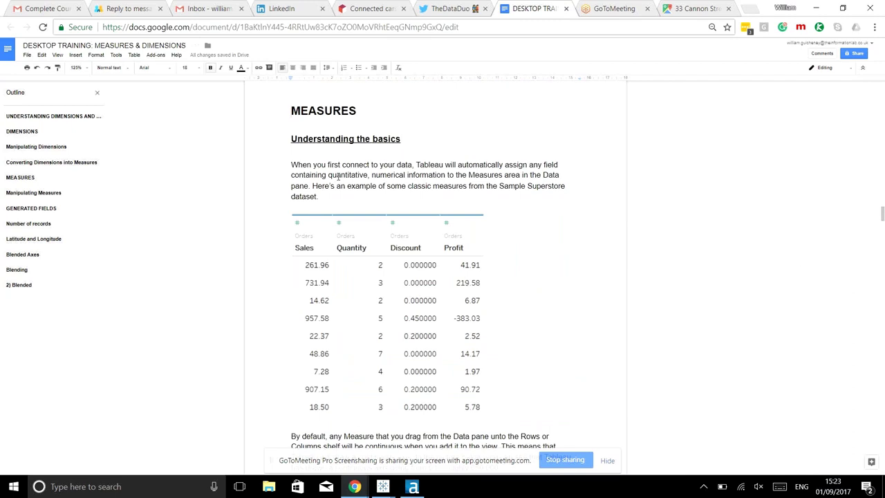
drag(328, 166, 448, 175)
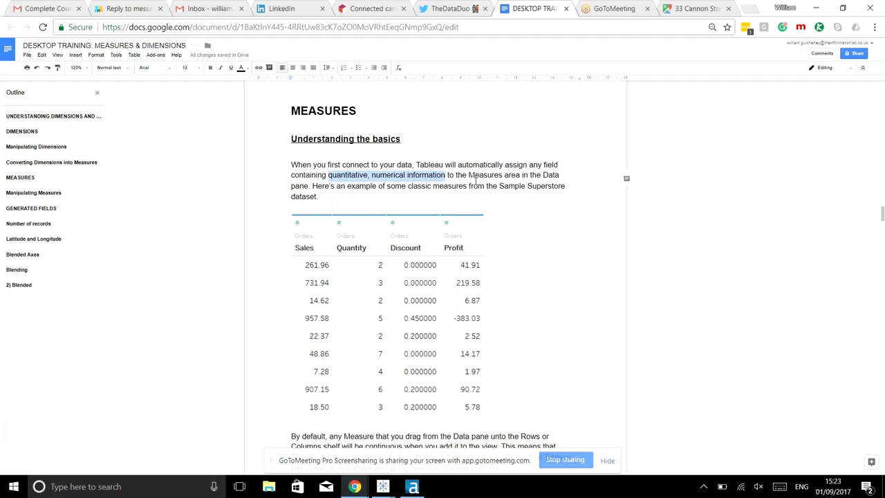
drag(487, 176, 418, 208)
click(419, 208)
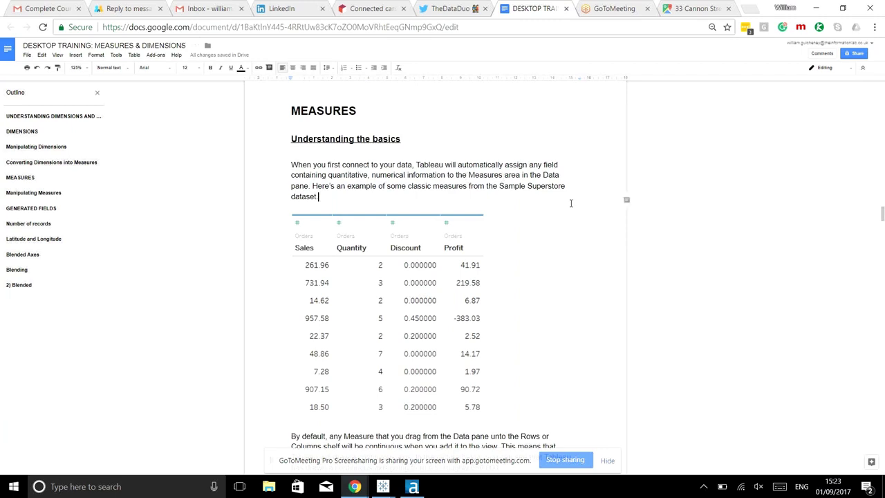
- Read the explanation of continuous axes and aggregation for measures, continuing to the Manipulating Measures section
scroll(554, 197, down, 2)
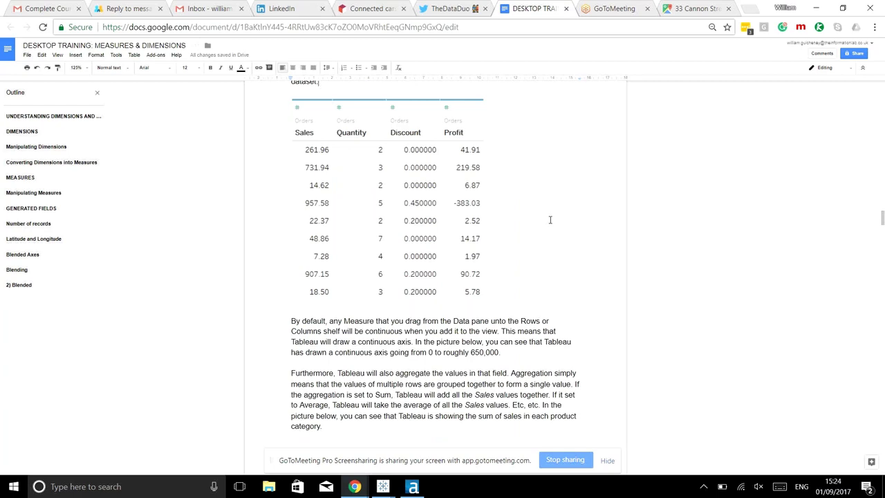
scroll(498, 337, down, 1)
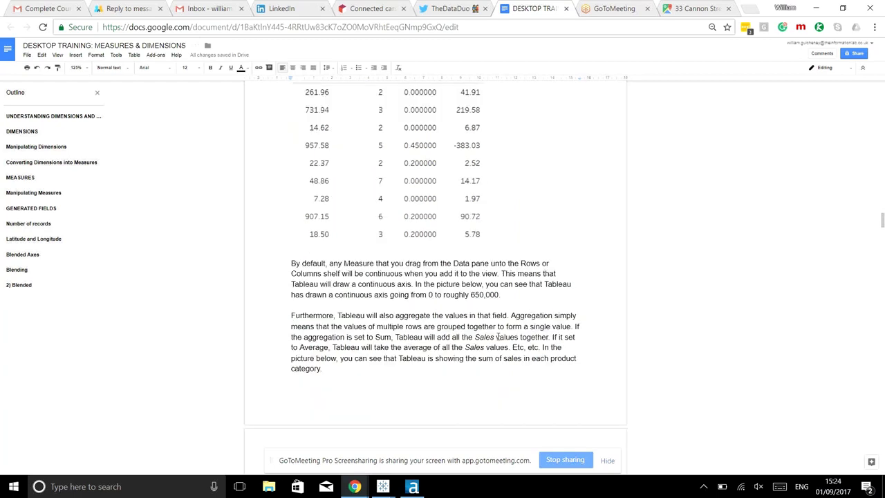
scroll(498, 337, down, 2)
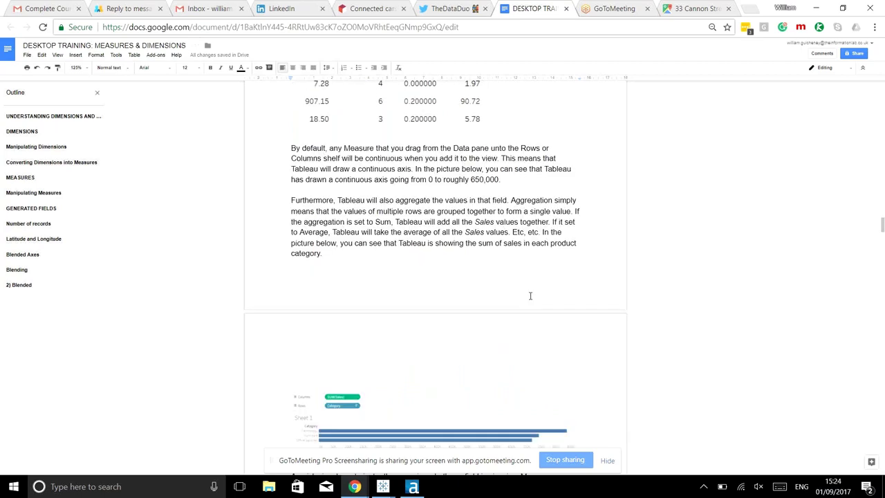
scroll(531, 296, down, 1)
scroll(558, 257, down, 4)
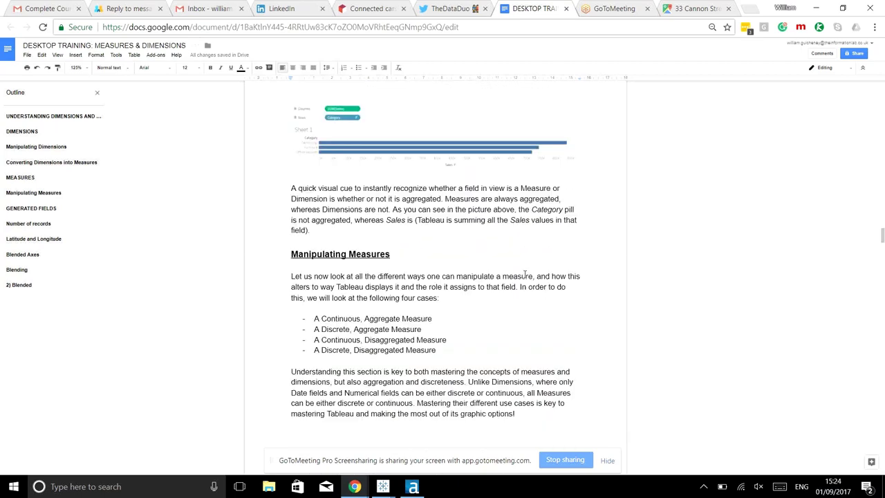
- Enlarge the page to examine the SUM(Sales) by Category chart under Measures, then bring the page zoom back to 75%
scroll(377, 217, up, 4)
scroll(377, 217, up, 5)
scroll(397, 245, down, 6)
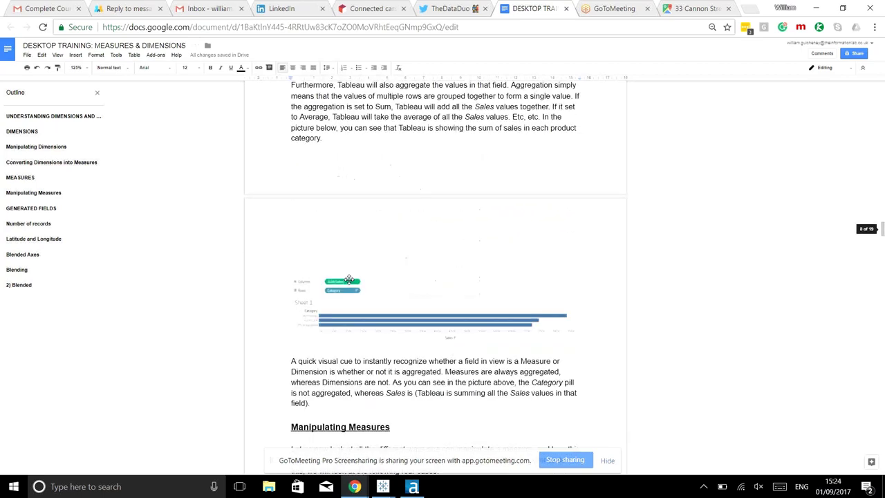
scroll(350, 280, up, 2)
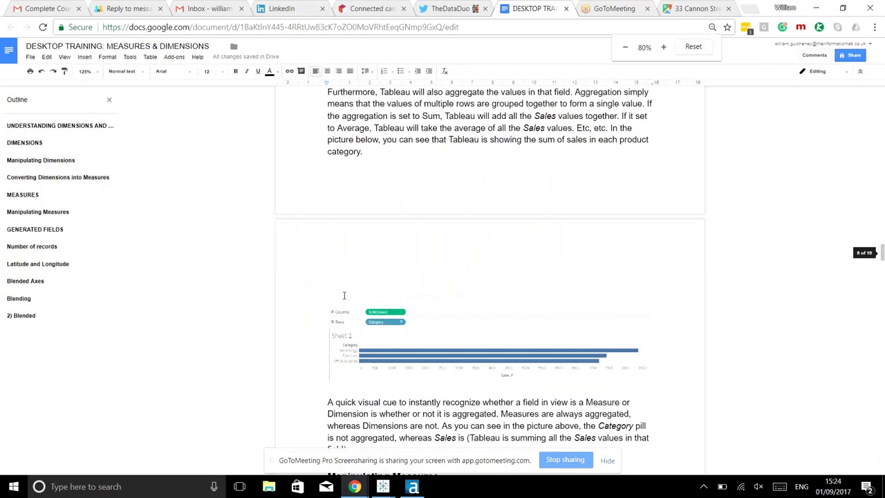
scroll(533, 294, up, 1)
scroll(533, 293, up, 1)
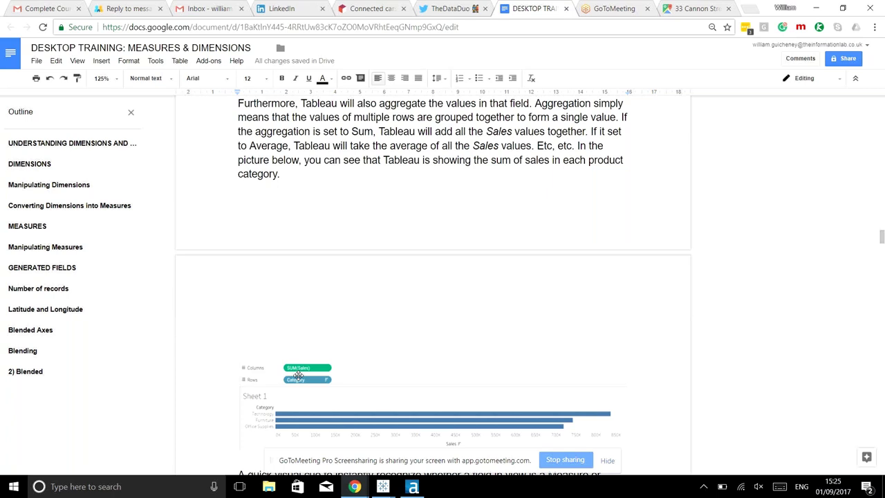
key(ctrl+minus)
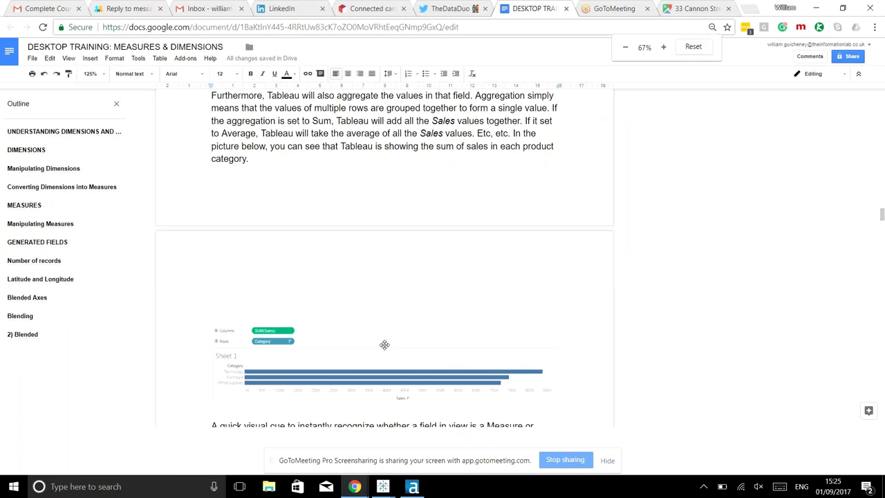
key(ctrl+minus)
key(ctrl+minus)
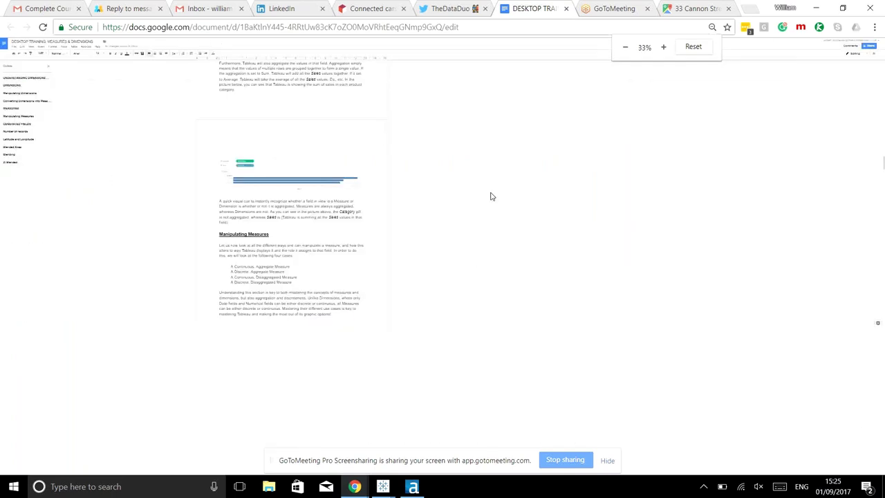
key(ctrl+plus)
key(ctrl+plus)
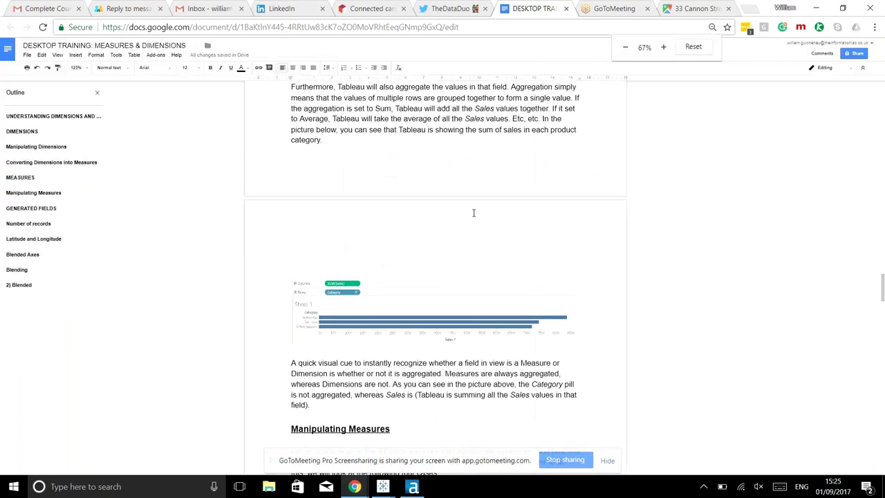
key(ctrl+plus)
- Return to the Manipulating Dimensions section and look over its part on converting dimensions into continuous fields
scroll(491, 213, up, 1)
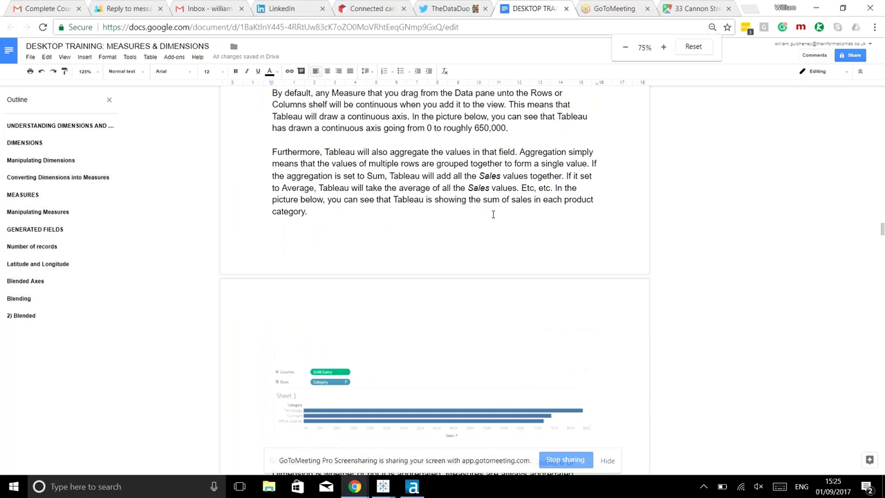
scroll(494, 215, down, 10)
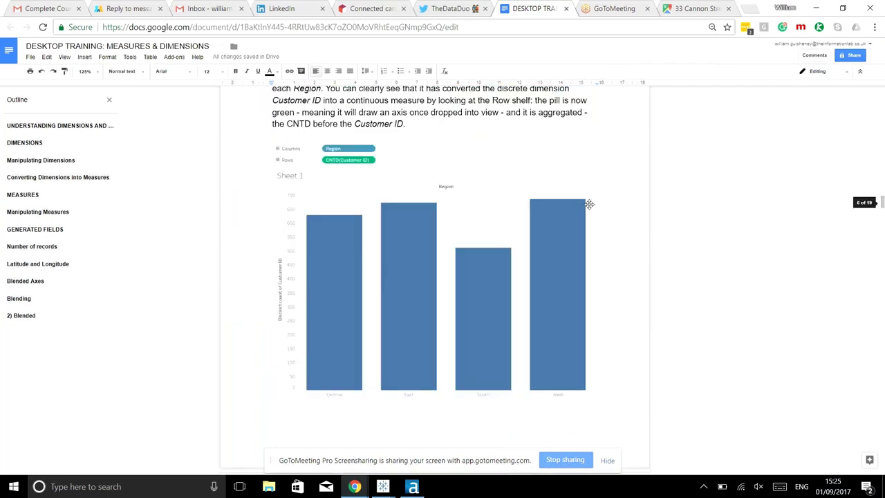
scroll(588, 215, up, 3)
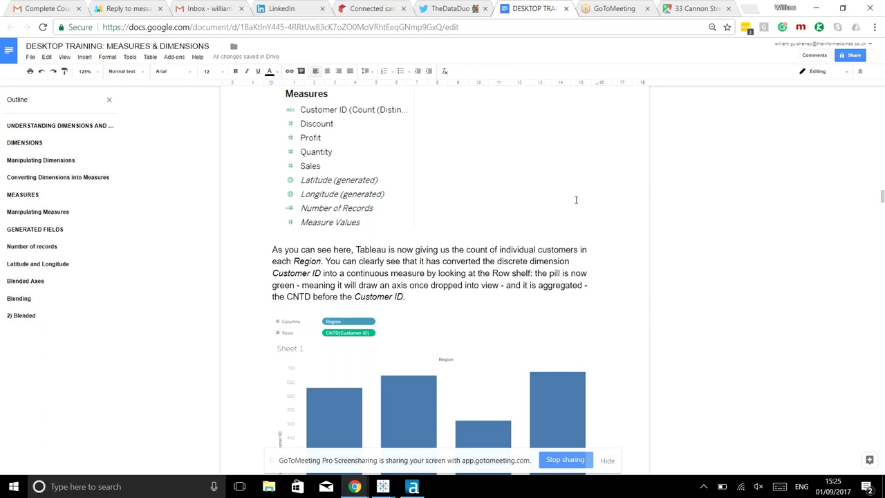
scroll(575, 200, up, 10)
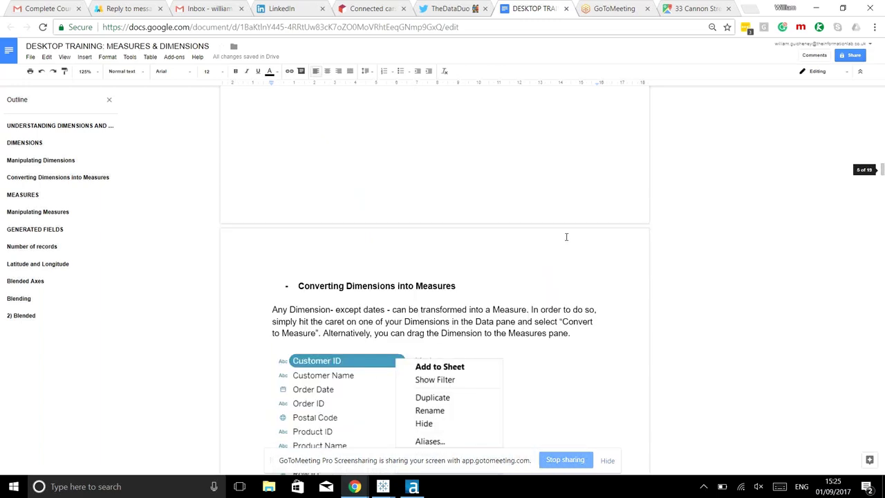
scroll(566, 237, down, 3)
scroll(433, 187, down, 5)
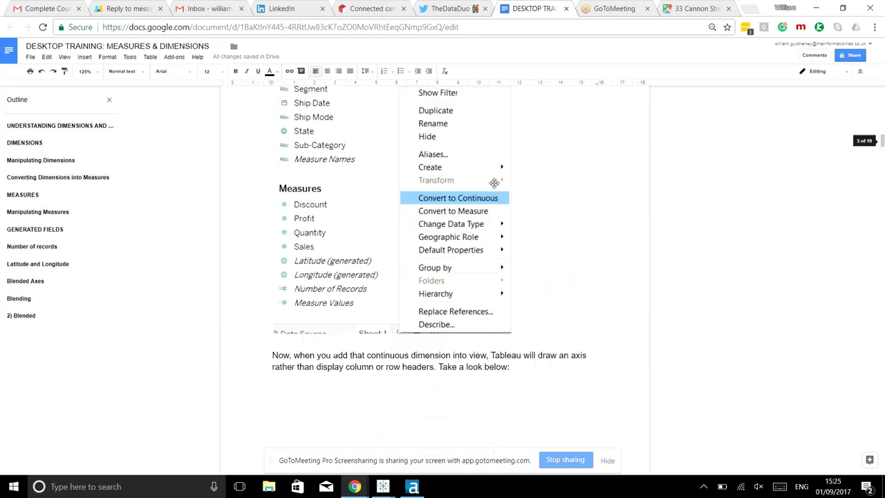
scroll(493, 189, up, 5)
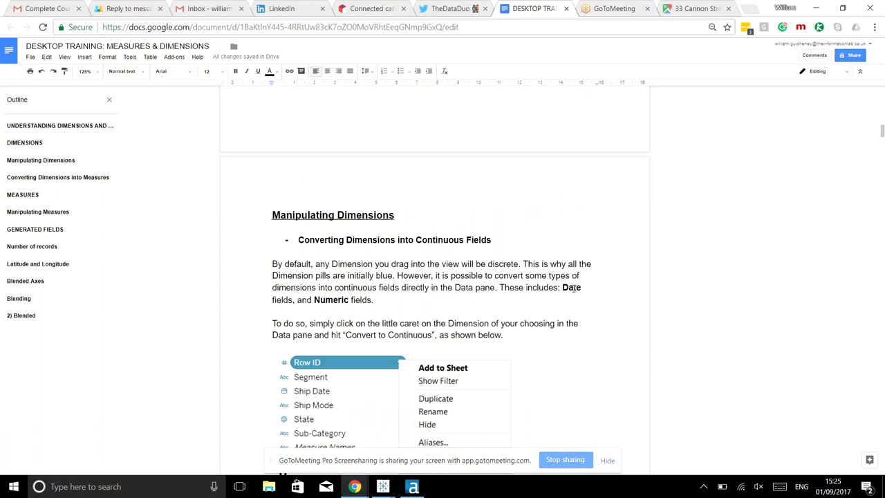
- Read the AVG(Row ID) example and the Converting Dimensions into Measures section with its Customer ID count by Region chart
scroll(574, 290, down, 12)
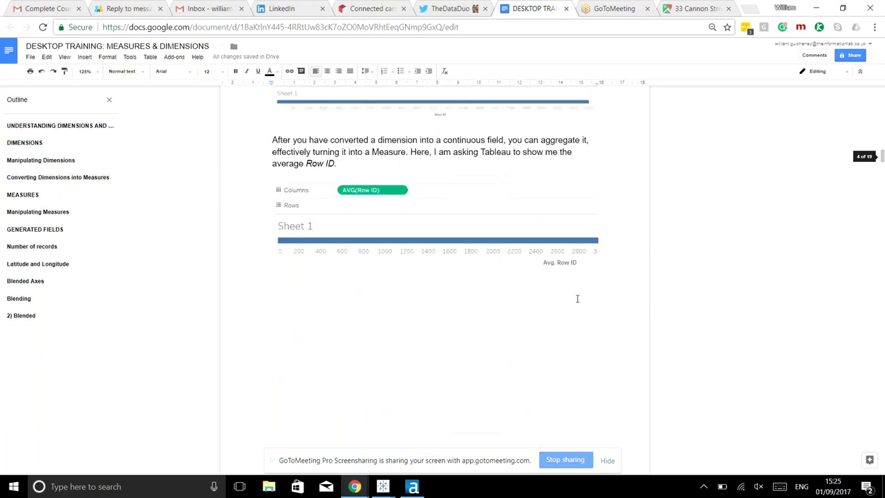
scroll(385, 256, down, 5)
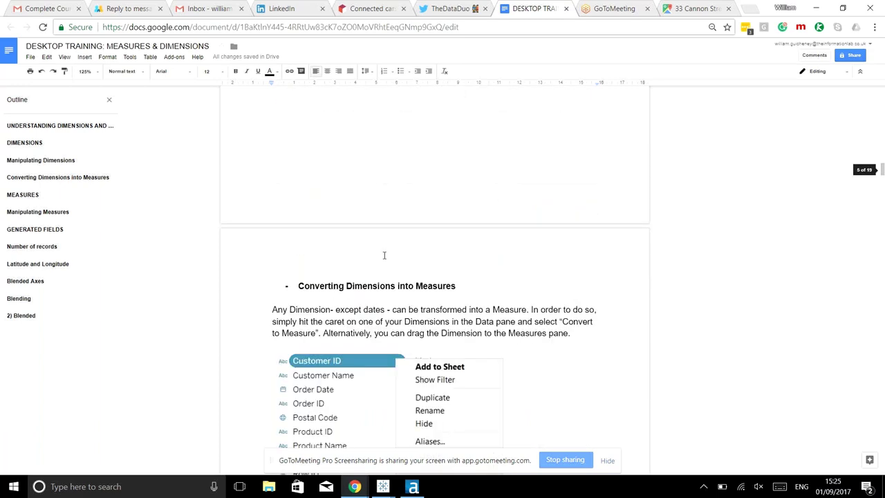
scroll(384, 255, down, 2)
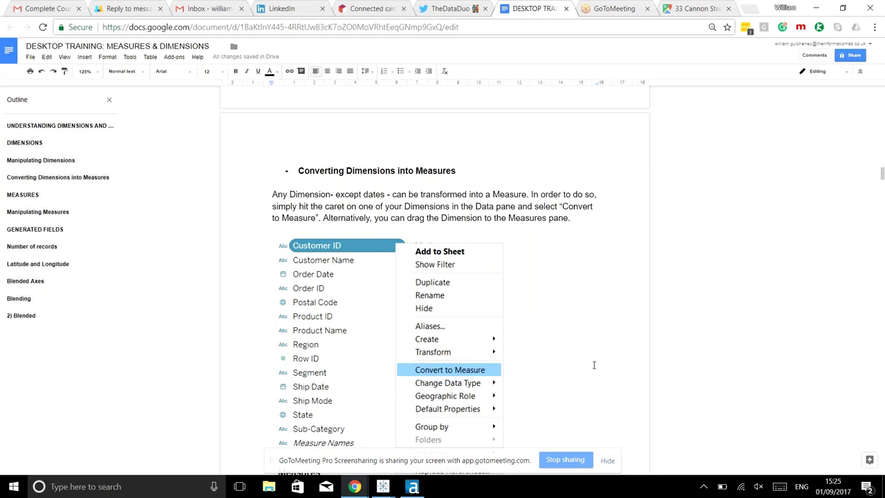
scroll(594, 364, down, 3)
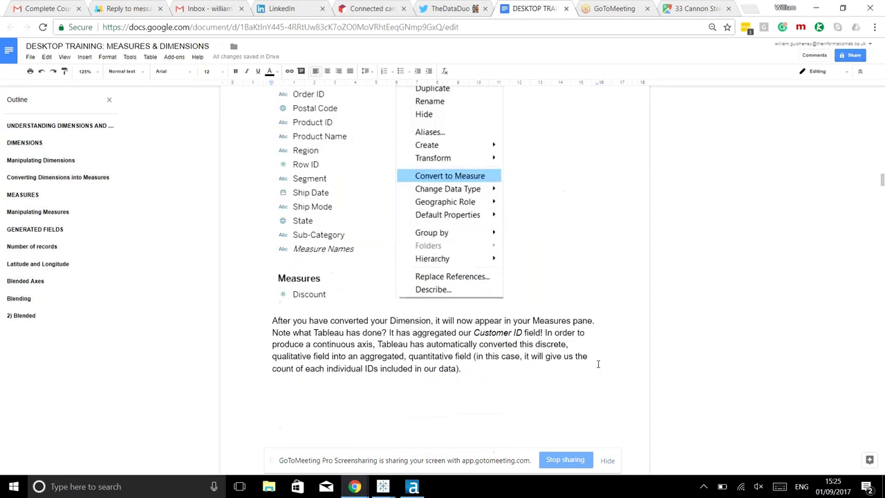
scroll(602, 370, down, 5)
scroll(608, 375, down, 2)
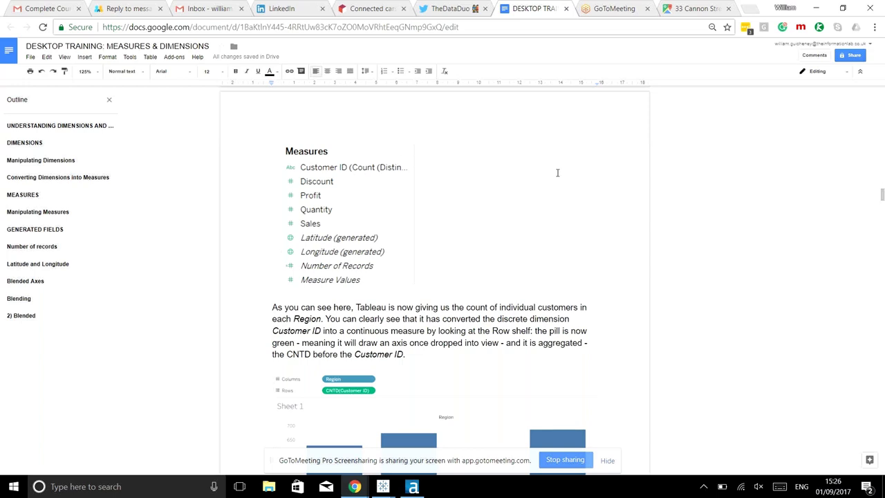
scroll(557, 173, down, 1)
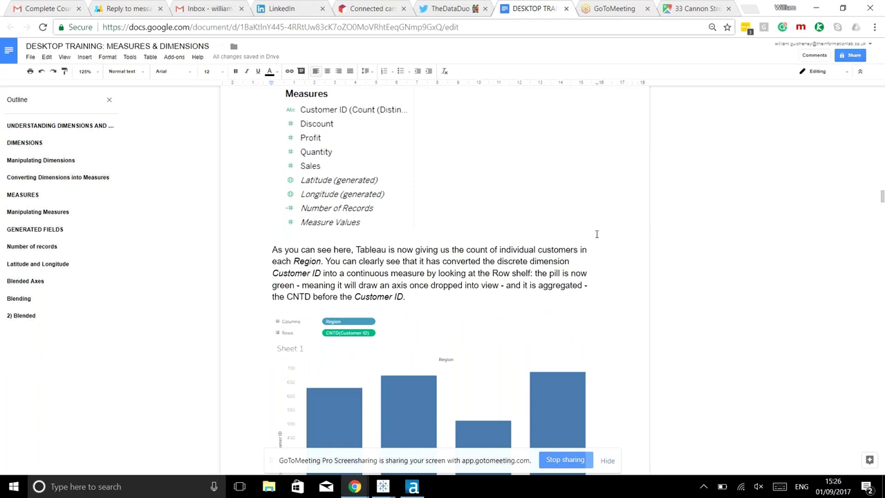
- Read on from the Customer ID chart through the Measures section to the four cases listed under Manipulating Measures
scroll(597, 234, down, 2)
scroll(596, 227, down, 5)
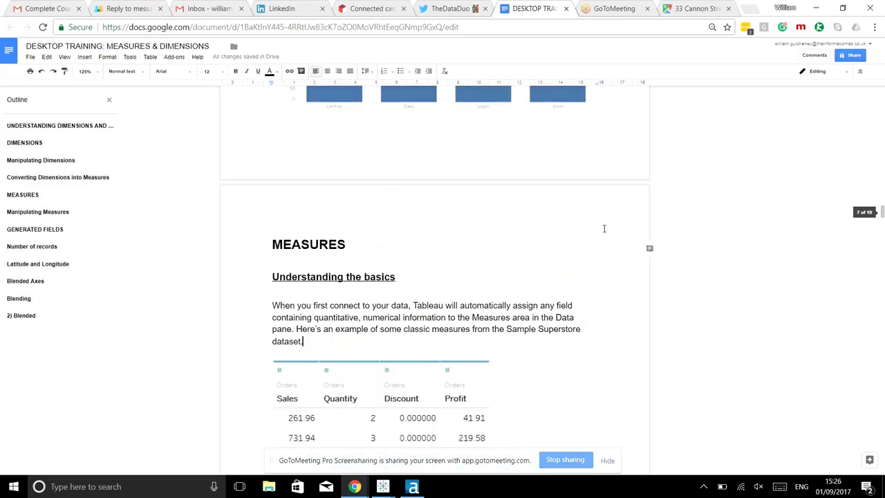
scroll(604, 228, down, 6)
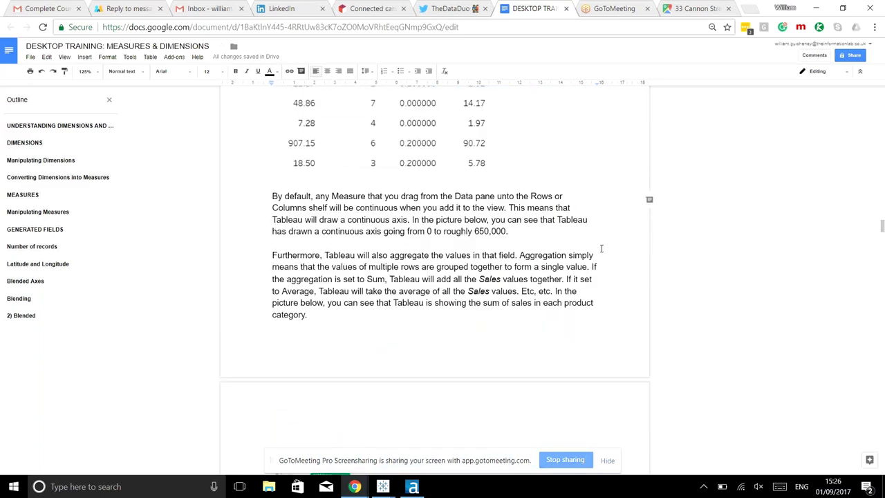
scroll(601, 249, down, 6)
scroll(602, 250, down, 1)
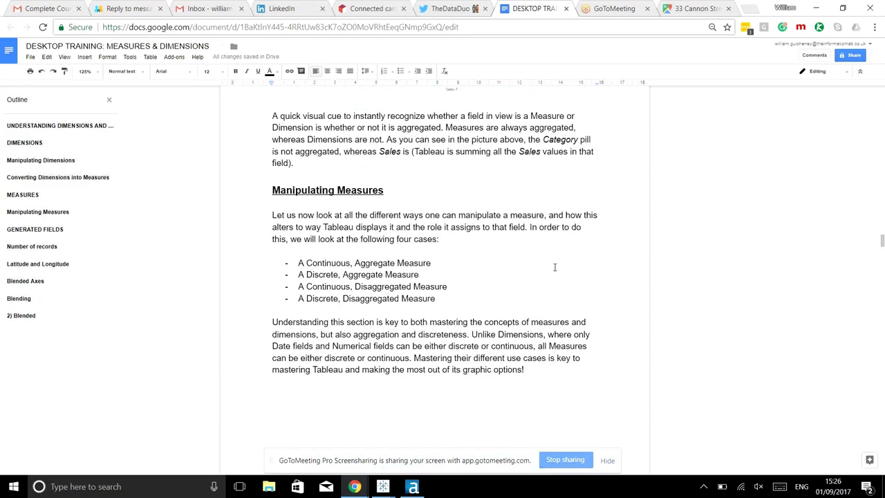
drag(436, 269, 312, 264)
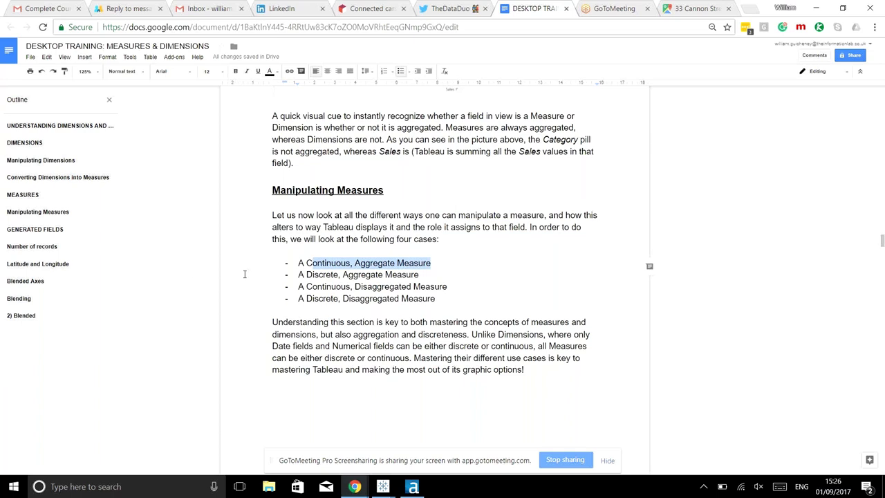
click(375, 287)
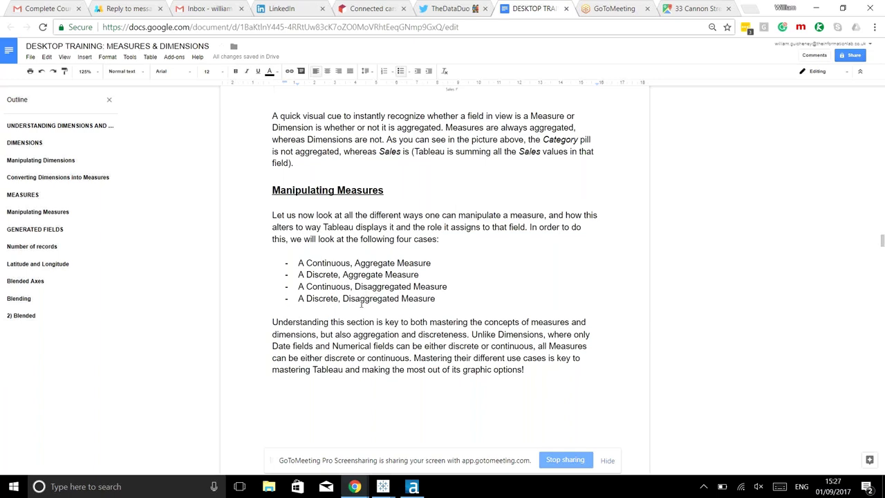
click(384, 274)
- Switch to the Chart Type Workbook in Tableau and hide the screen-sharing notice
mouse_move(383, 482)
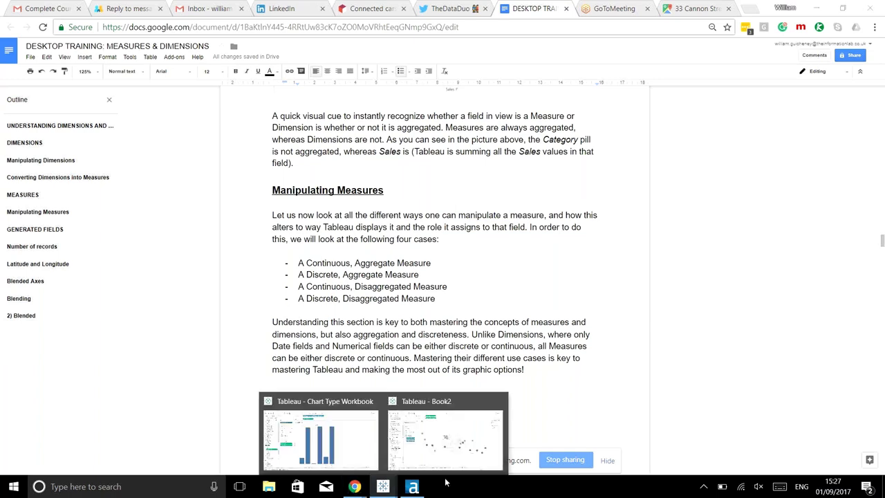
click(348, 452)
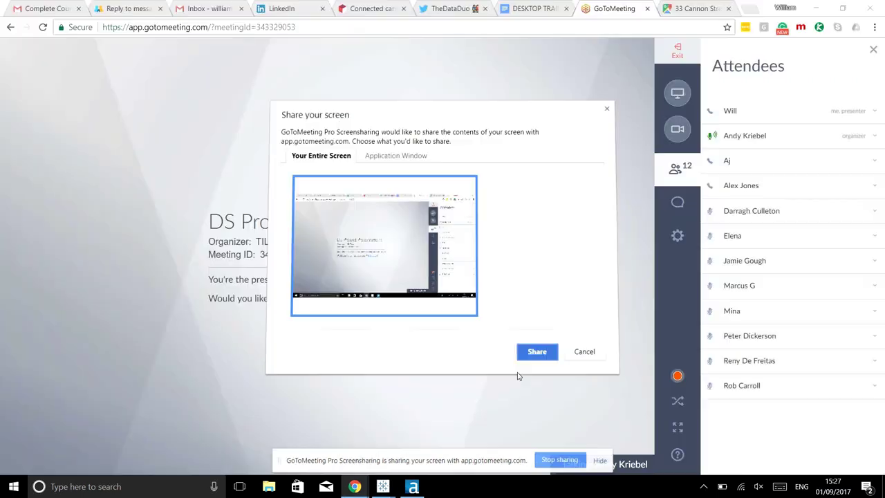
mouse_move(383, 487)
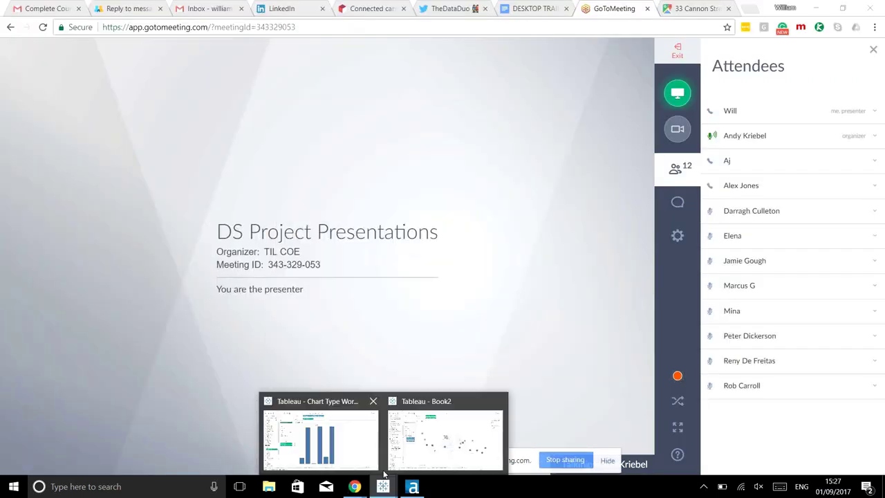
click(327, 425)
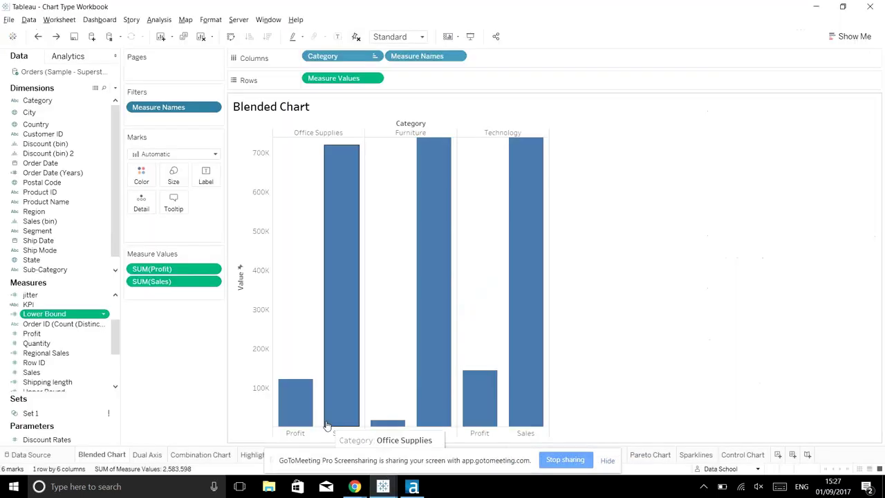
click(607, 460)
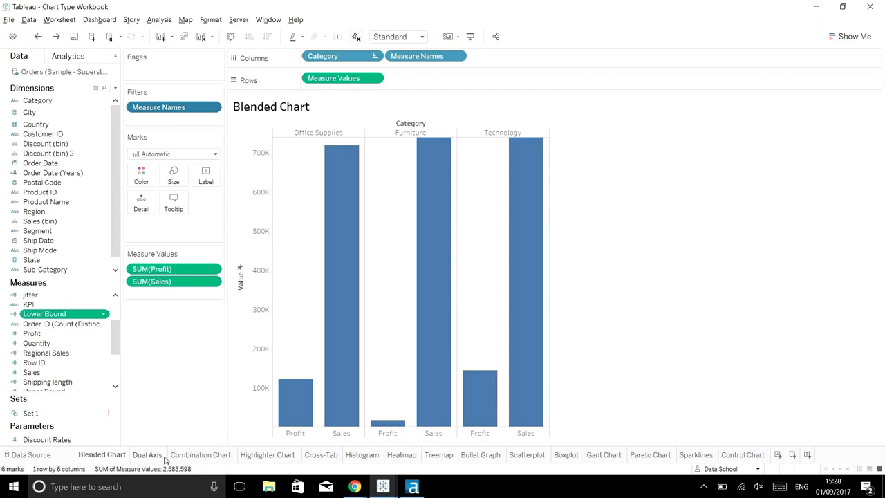
- On the Histogram sheet, set the Discount Rates parameter to 0.16 and remove Category from the columns
mouse_move(166, 460)
click(361, 456)
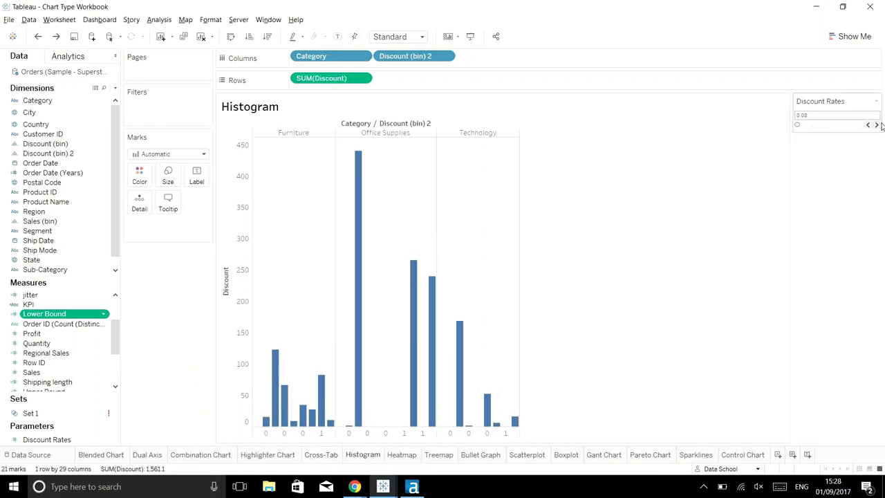
click(876, 125)
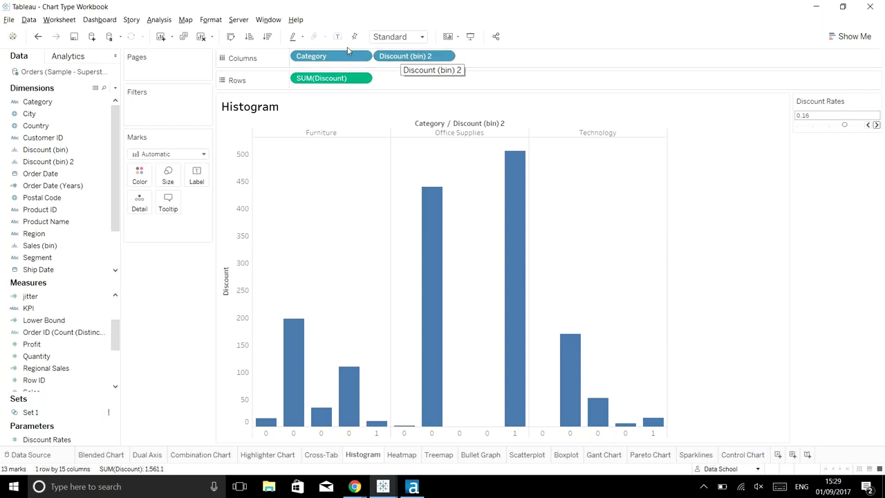
drag(306, 59, 187, 265)
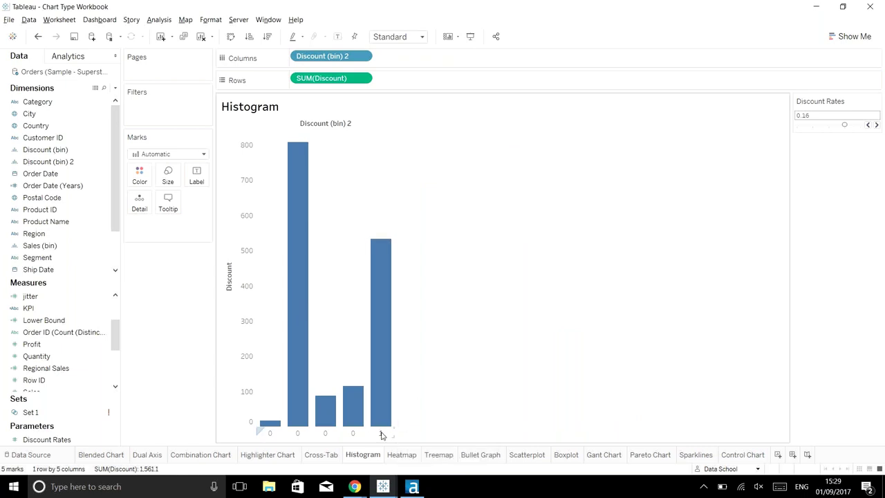
- Replace SUM(Discount) on the histogram's rows with the distinct count of Product Name, CNTD(Product Name)
drag(63, 229, 145, 340)
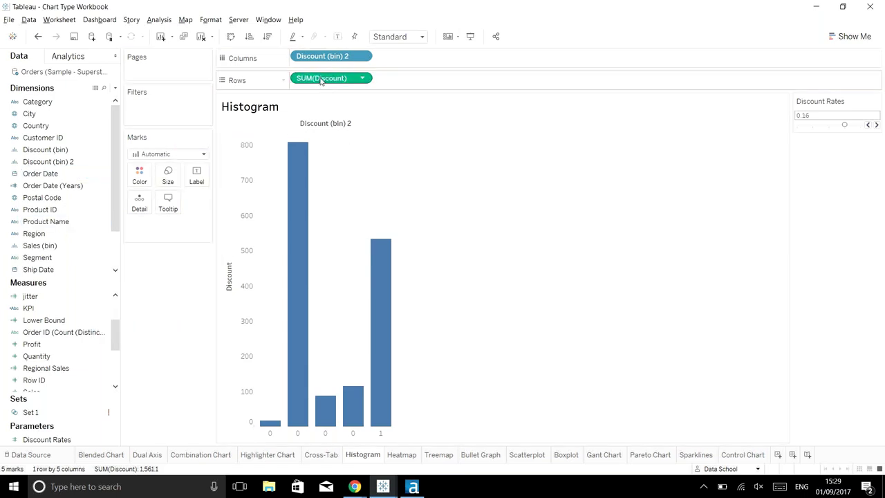
drag(322, 81, 349, 87)
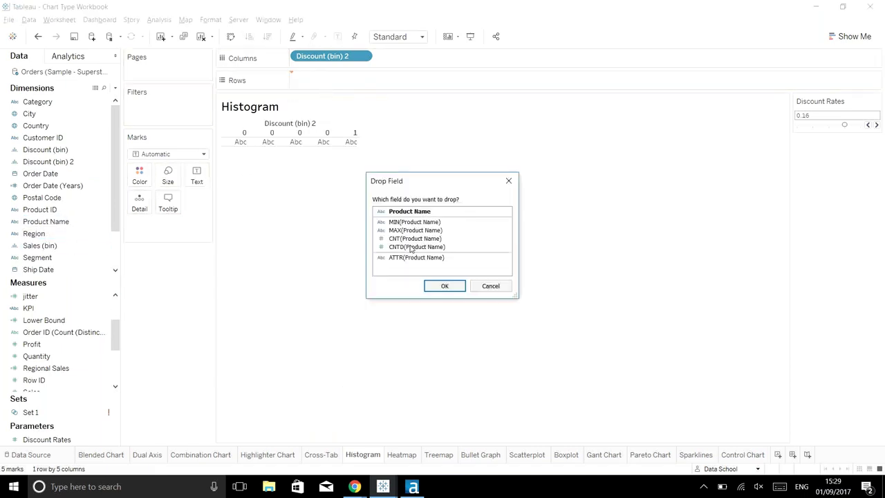
click(411, 247)
click(437, 288)
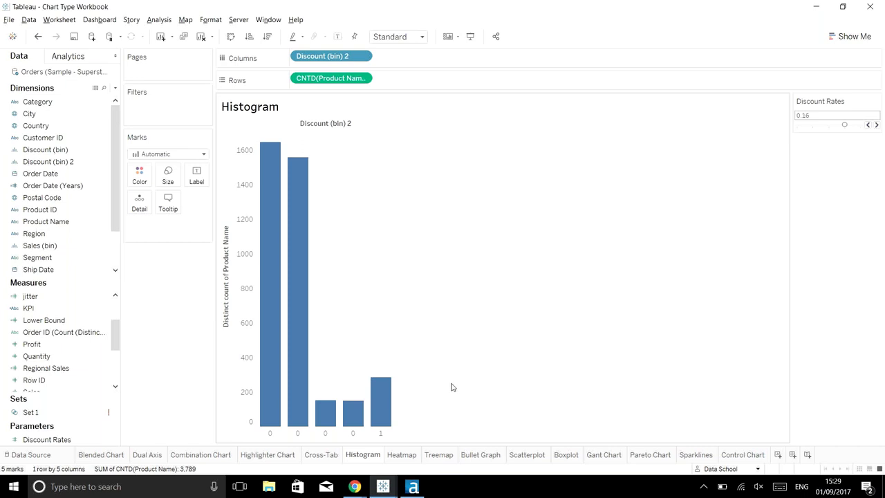
- Format the Discount (bin) 2 header numbers on the histogram as Percentage
click(382, 434)
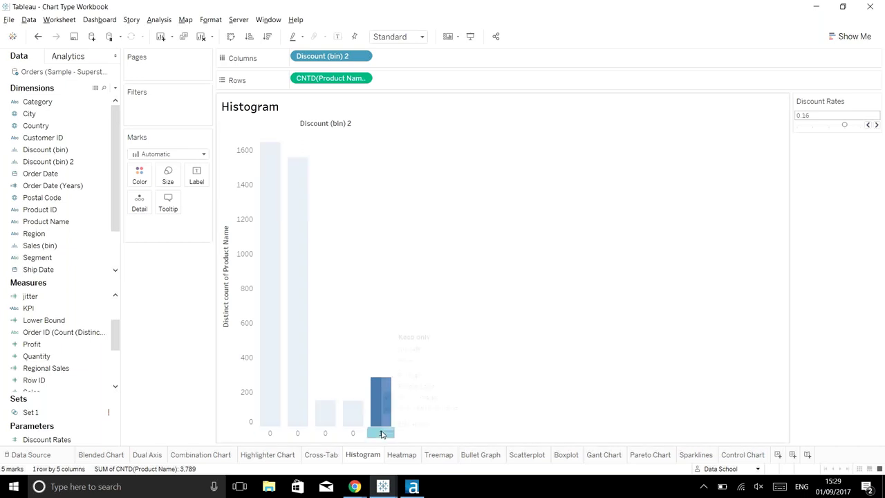
click(74, 173)
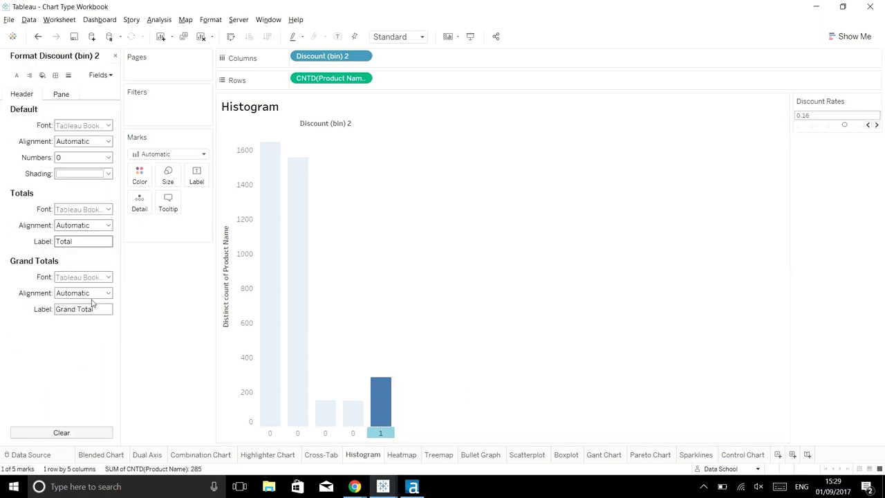
click(92, 161)
click(84, 221)
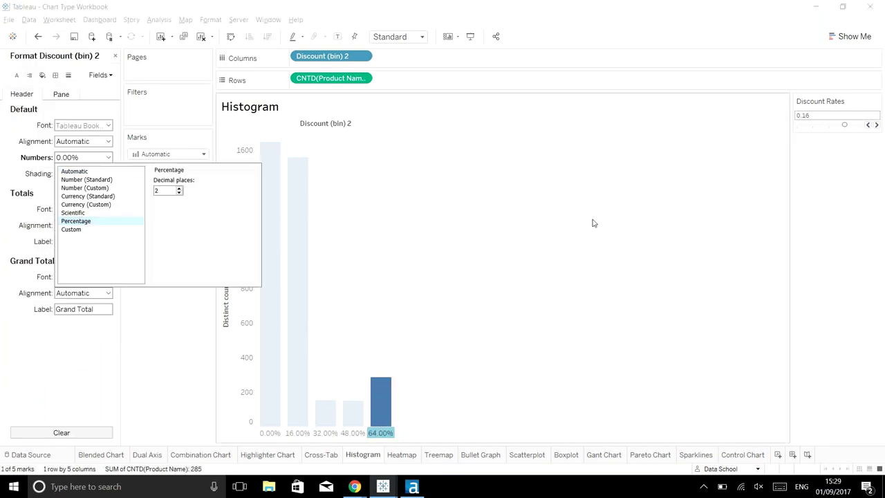
click(594, 221)
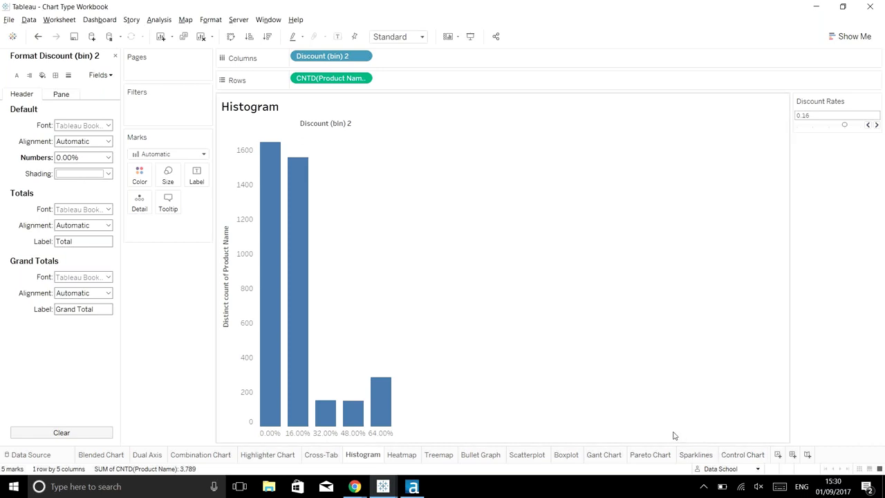
- Look over the Gant Chart sheet and the start of the product list on the Highlighter Chart sheet
click(605, 455)
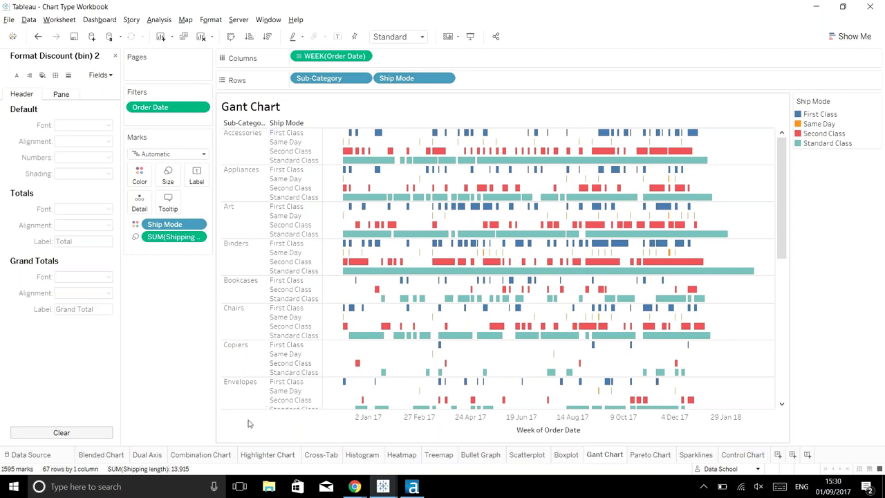
click(290, 456)
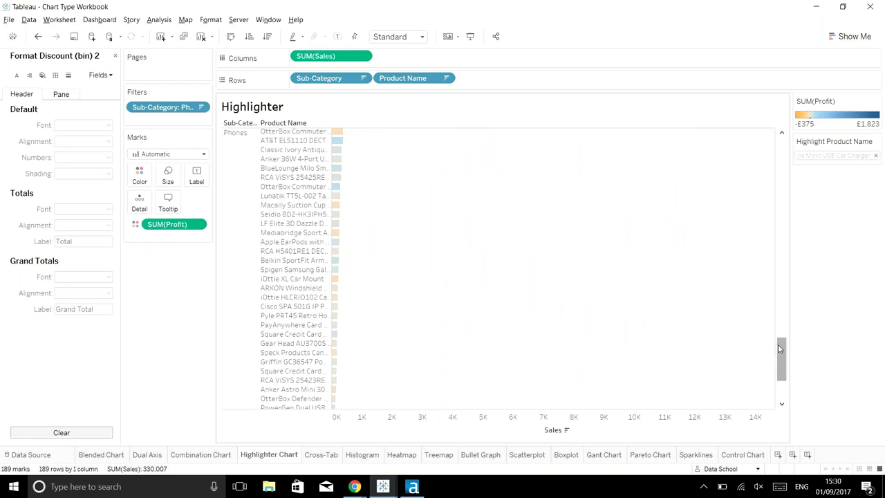
drag(778, 349, 787, 117)
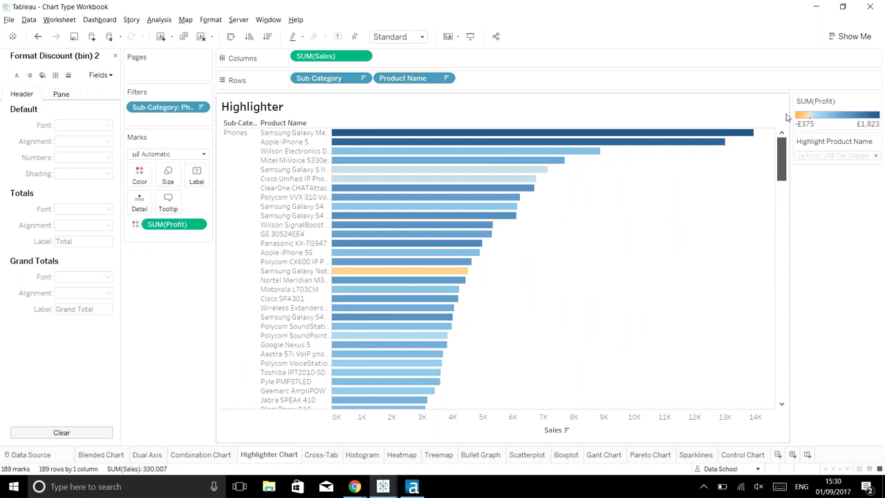
- Clear the Product Name highlighter, highlight the Anker 36W 4-Port USB Wall Charger instead, and locate its row in the chart
click(446, 79)
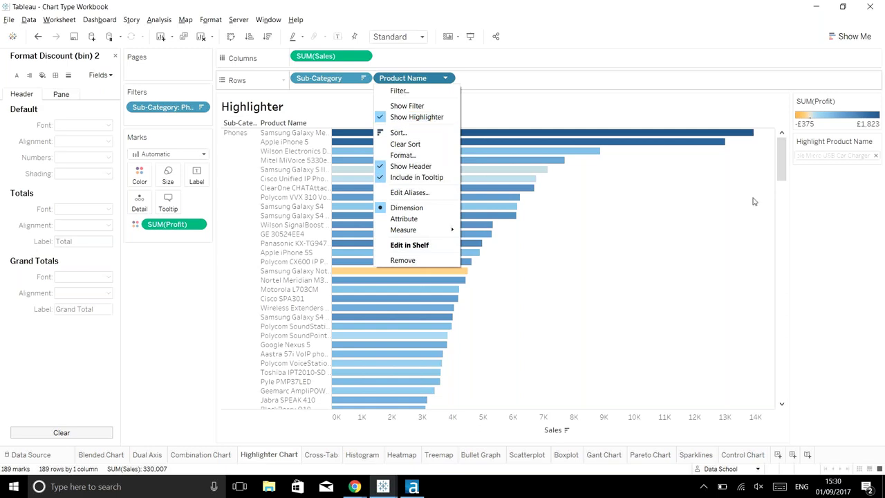
click(841, 156)
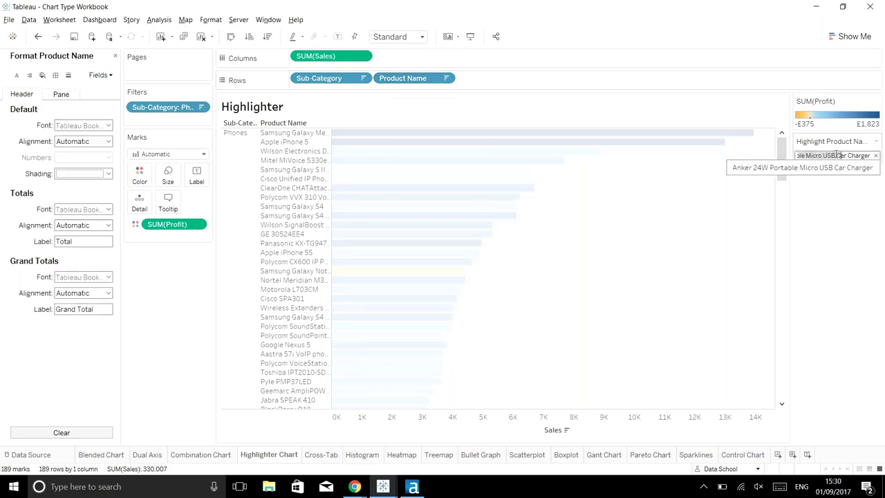
click(837, 166)
click(876, 155)
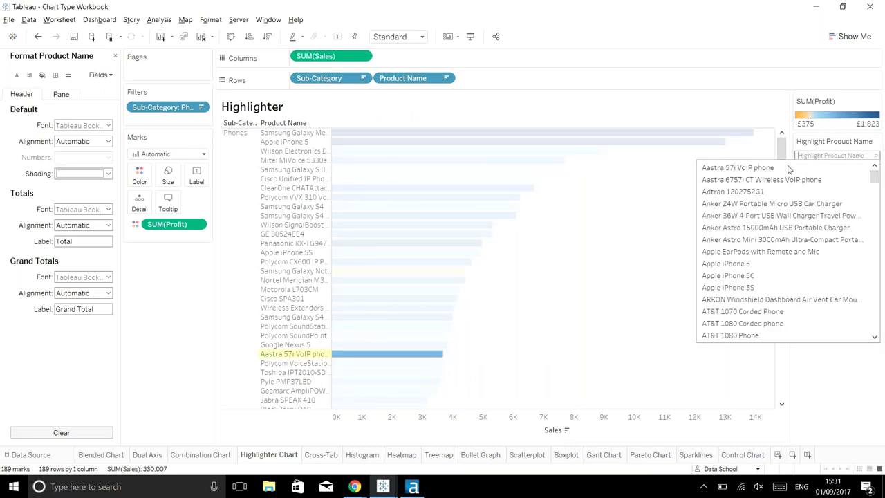
click(790, 213)
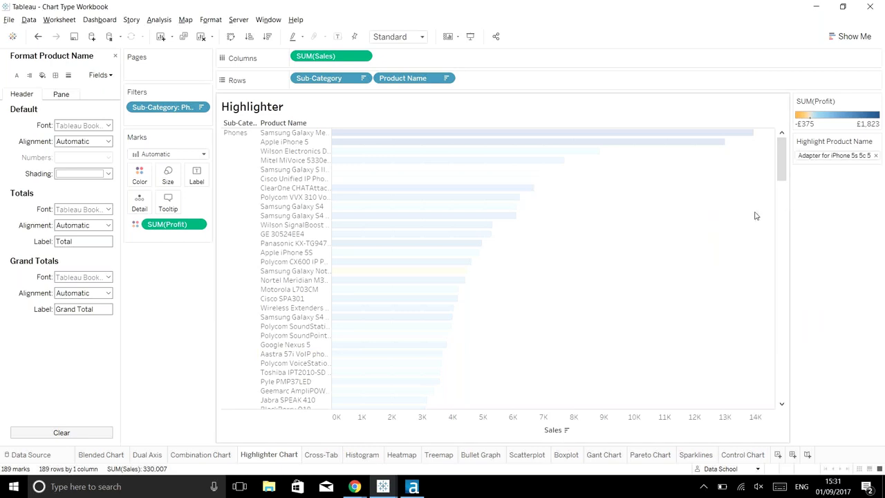
scroll(702, 230, down, 20)
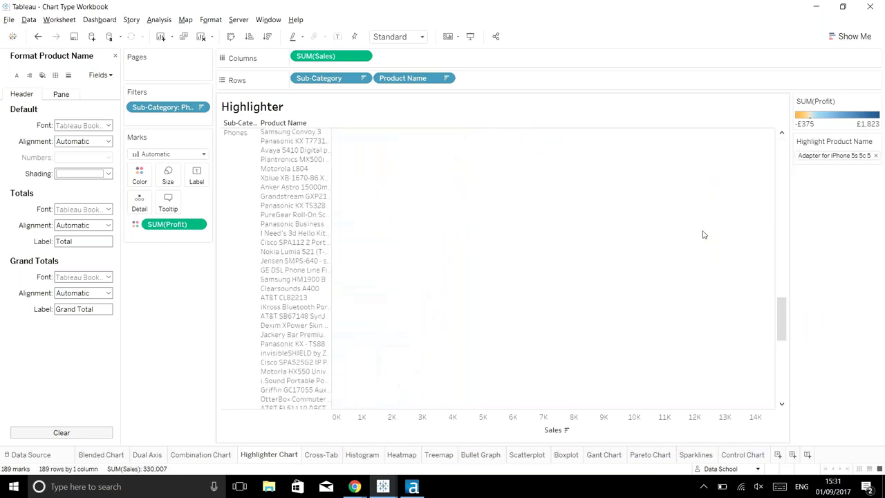
scroll(703, 234, down, 2)
scroll(431, 239, down, 2)
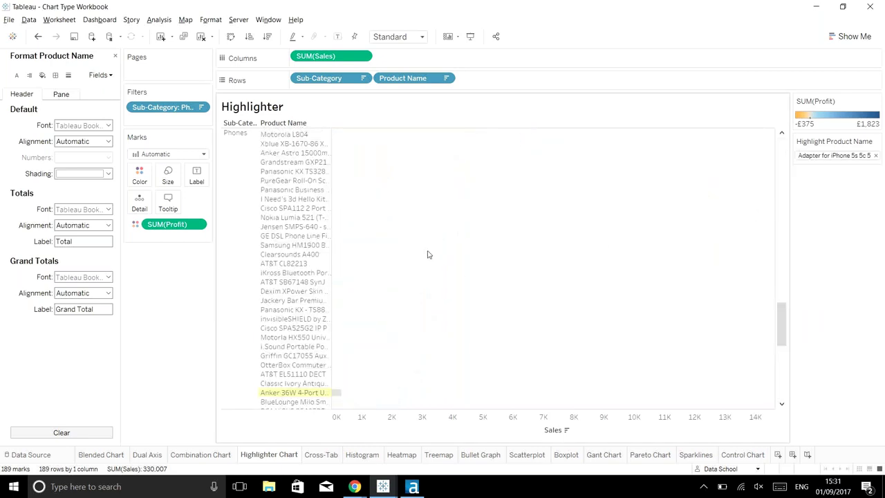
scroll(429, 256, down, 1)
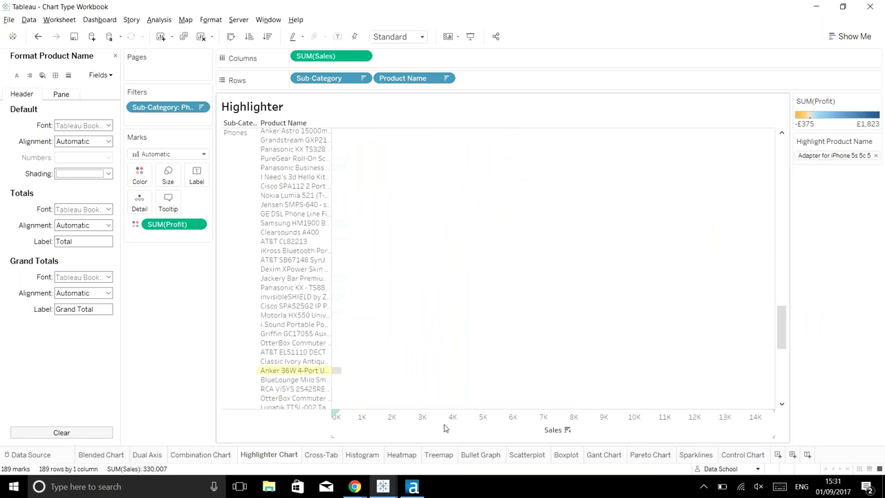
- Look over the Cross-Tab, Heatmap and Treemap sheets
click(329, 458)
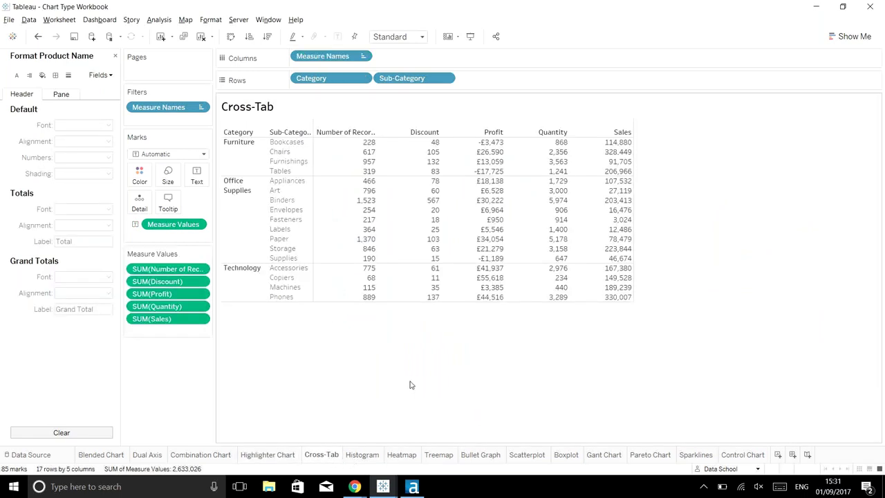
click(402, 457)
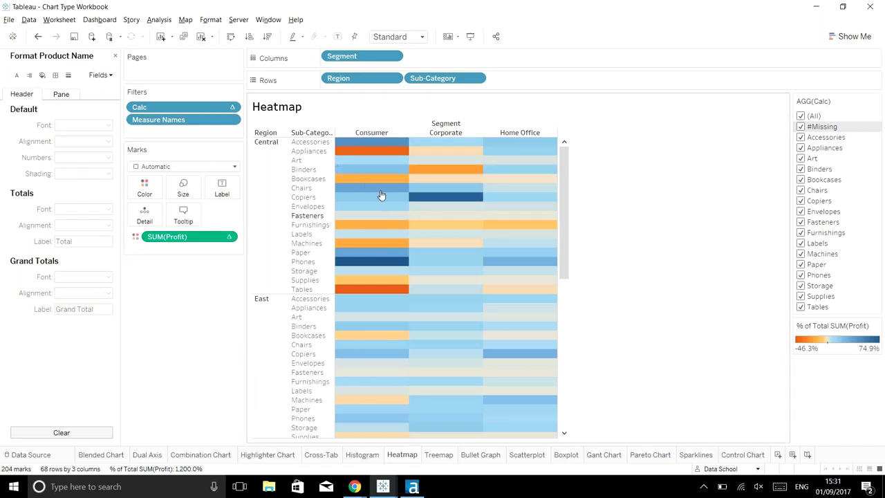
mouse_move(390, 151)
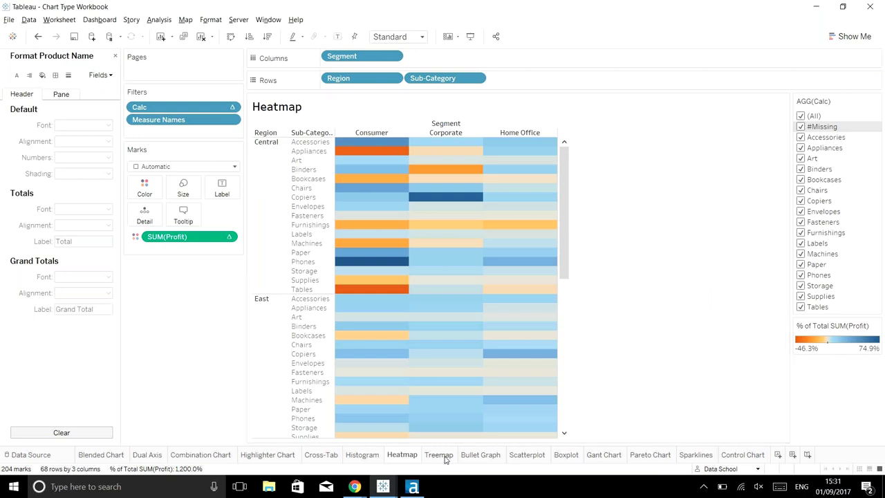
mouse_move(441, 459)
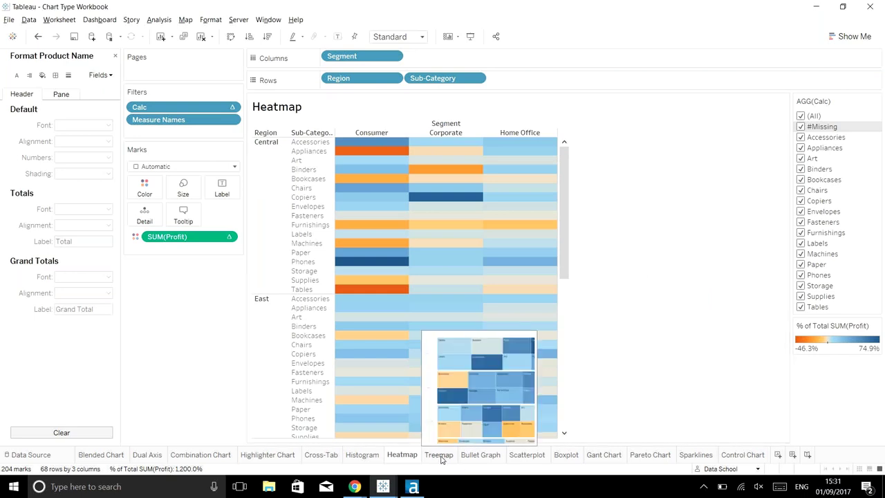
click(441, 457)
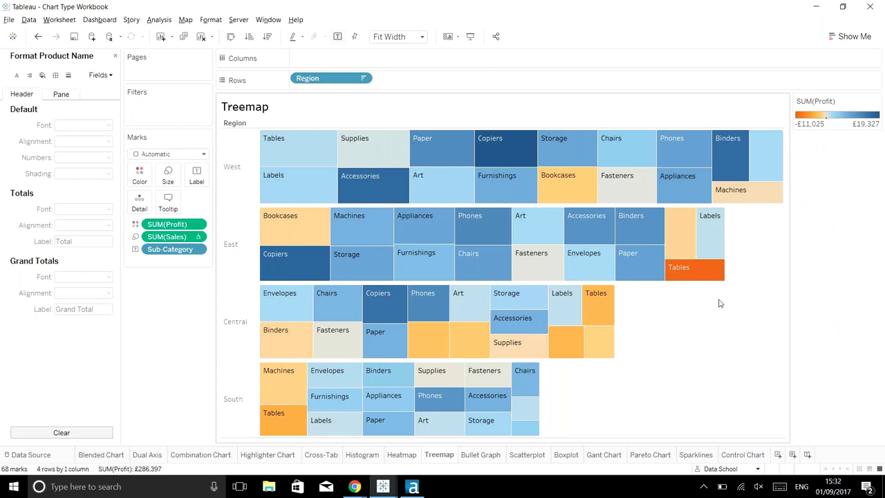
- Look over the Bullet Graph, Scatterplot, Boxplot and Gant Chart sheets, and revisit the Highlighter Chart and Histogram sheets
click(479, 455)
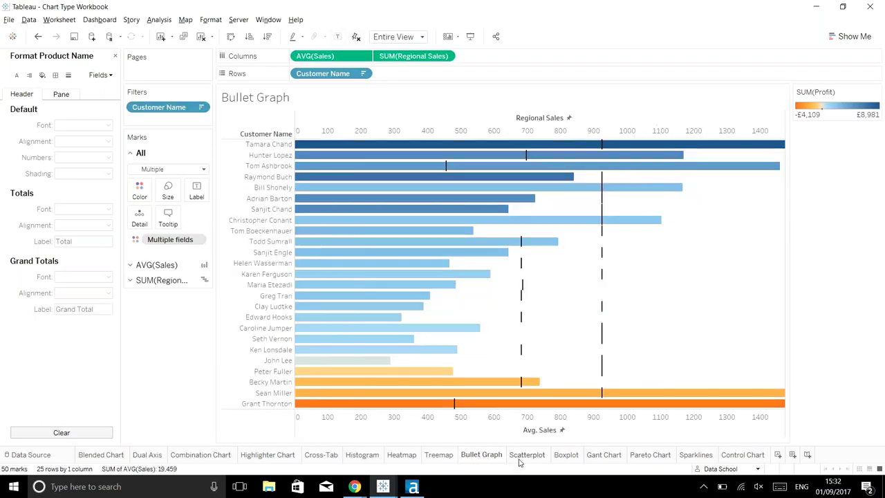
click(522, 461)
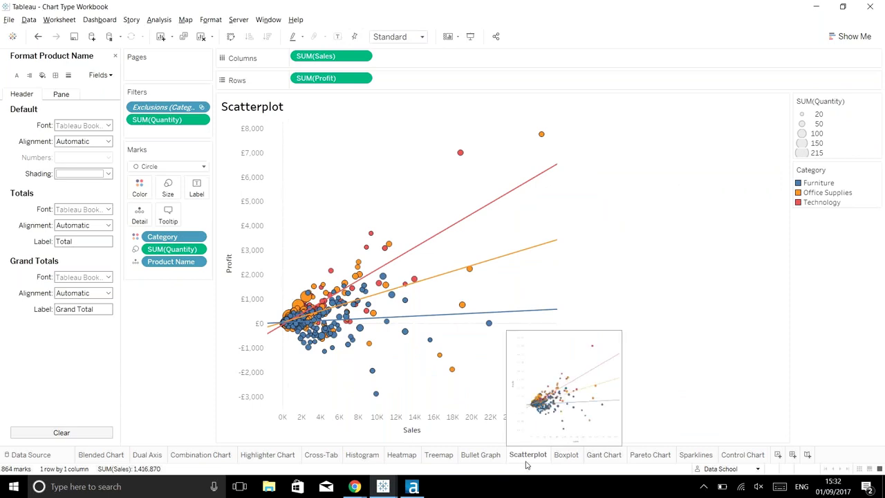
click(561, 460)
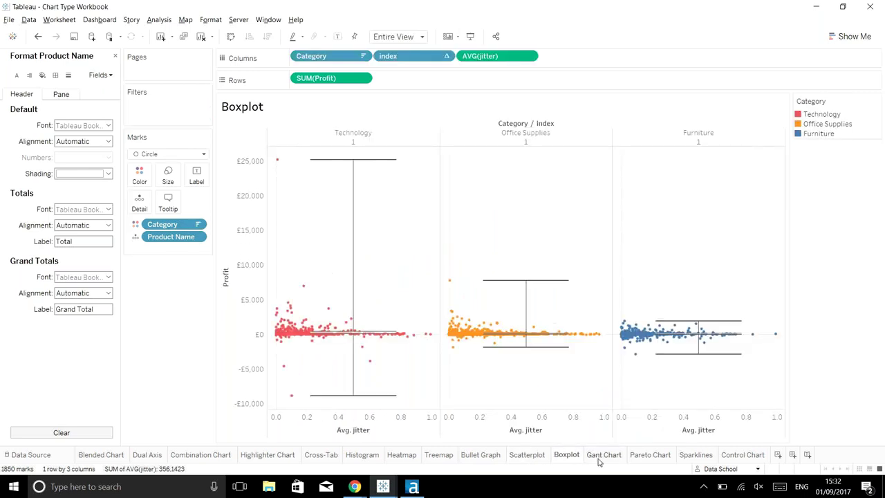
click(602, 459)
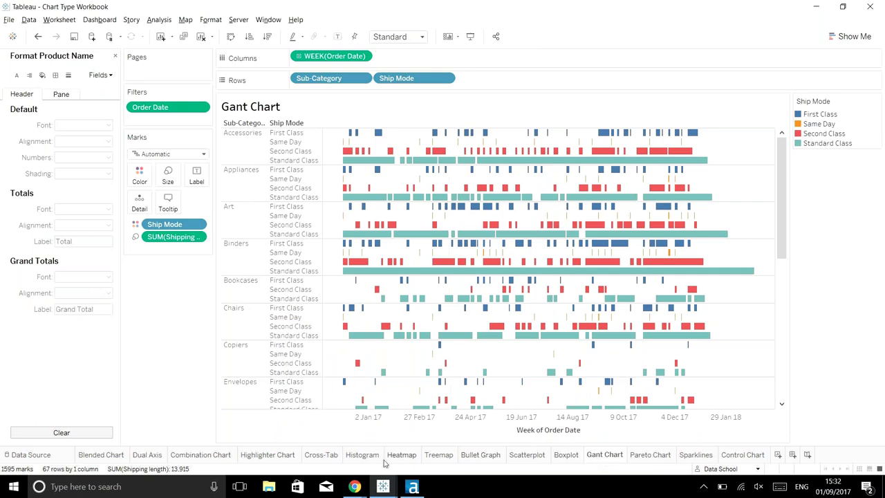
click(267, 457)
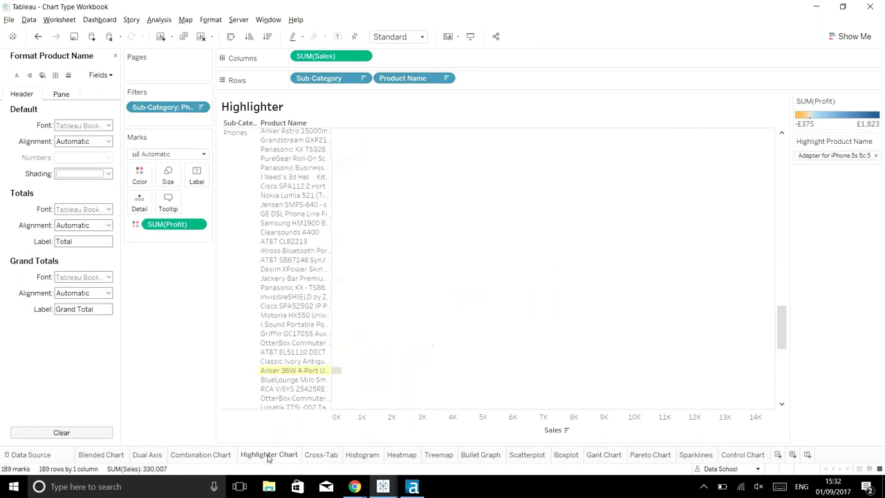
click(367, 457)
mouse_move(369, 458)
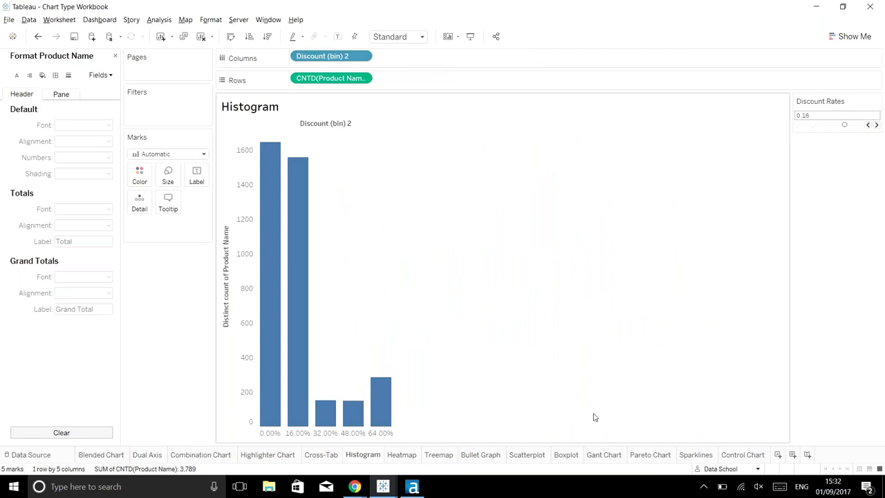
- Return to the Scatterplot sheet and read the equation and fit statistics of the Technology trend line
click(517, 458)
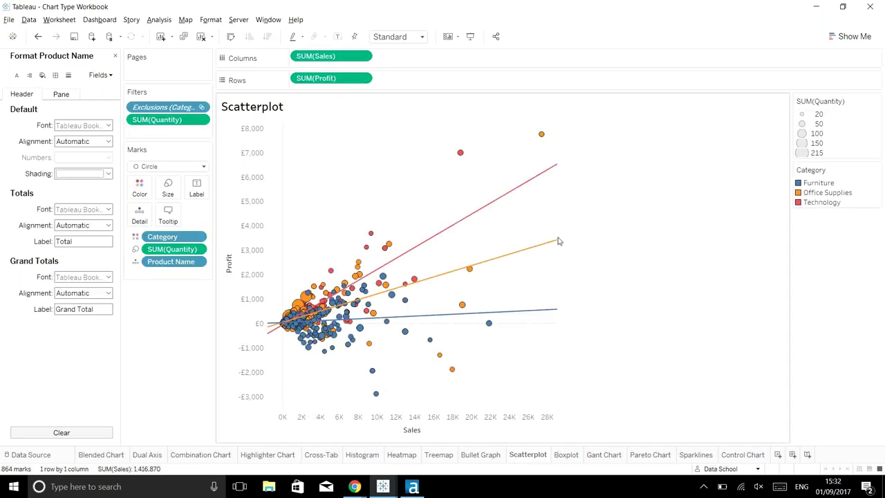
mouse_move(504, 201)
mouse_move(477, 214)
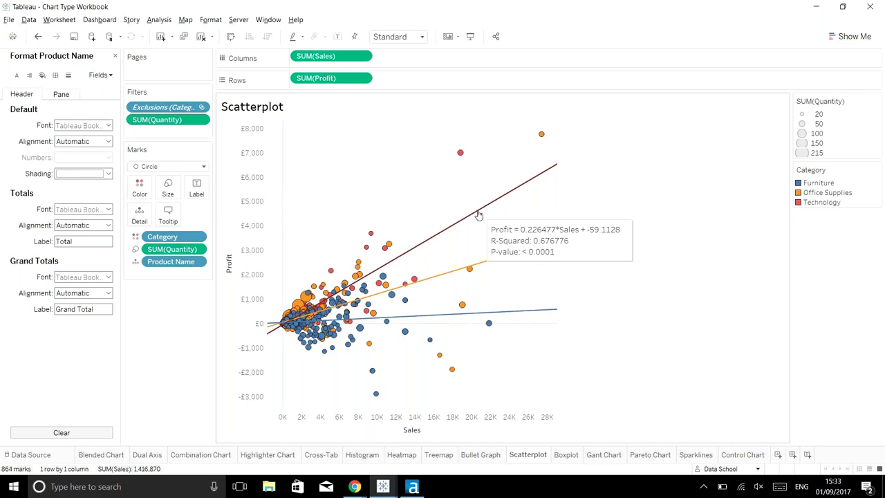
- Change the Scatterplot trend lines' model type from linear to polynomial with degree 3, and clear the trend line selection
right_click(479, 215)
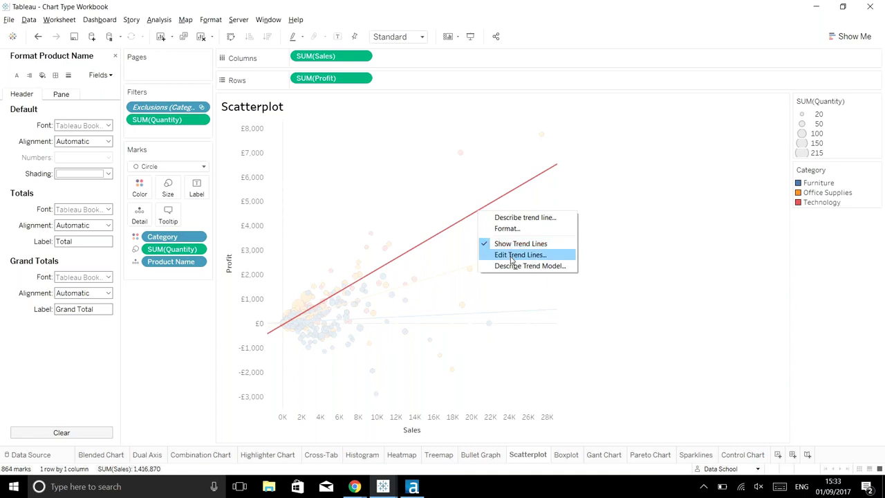
click(512, 258)
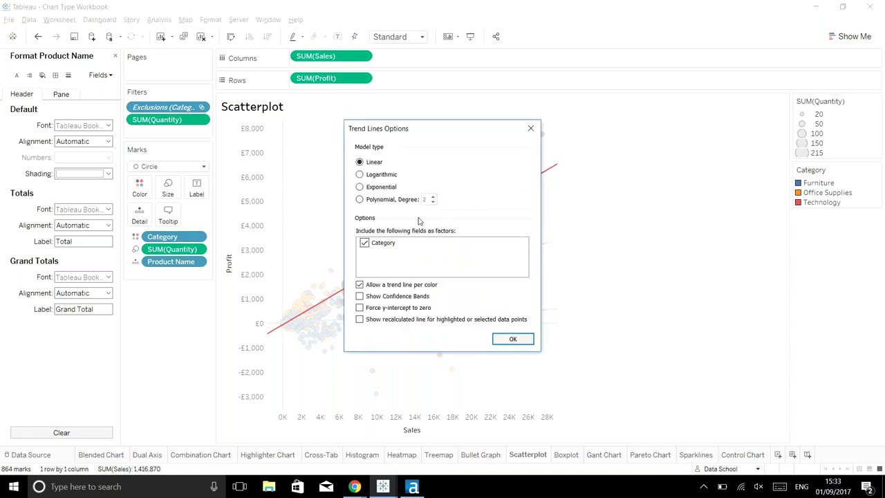
click(367, 201)
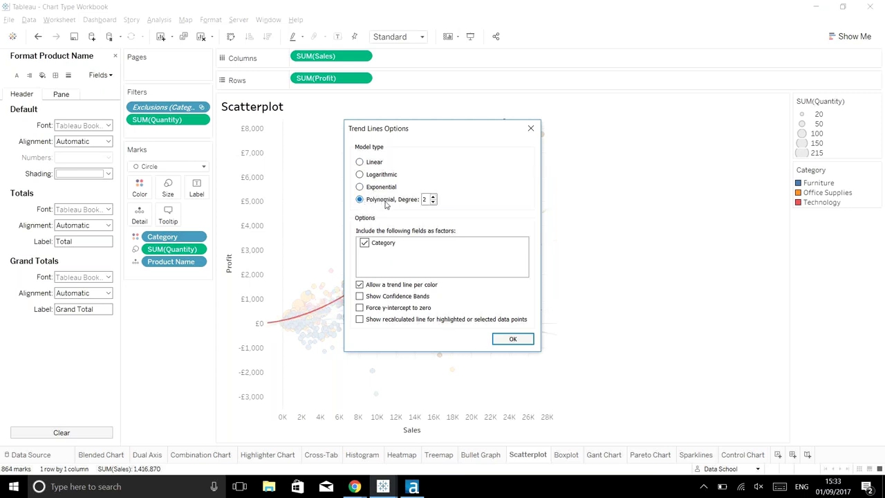
click(426, 199)
click(433, 197)
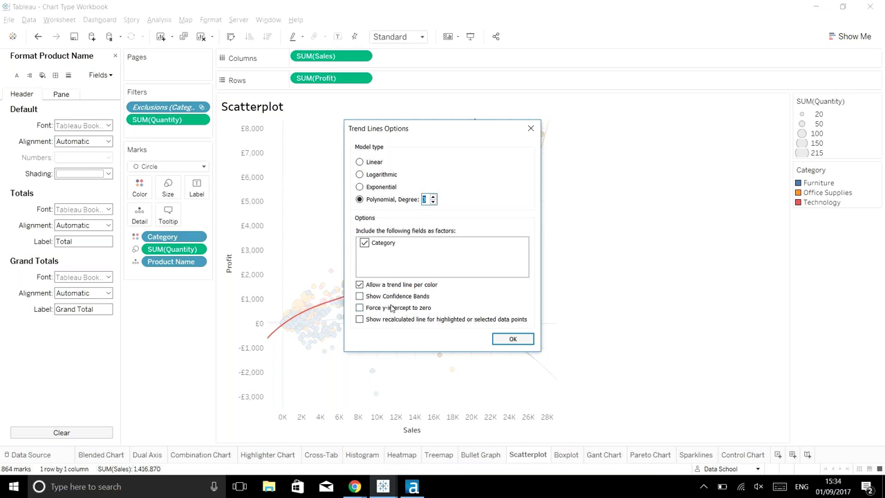
click(531, 130)
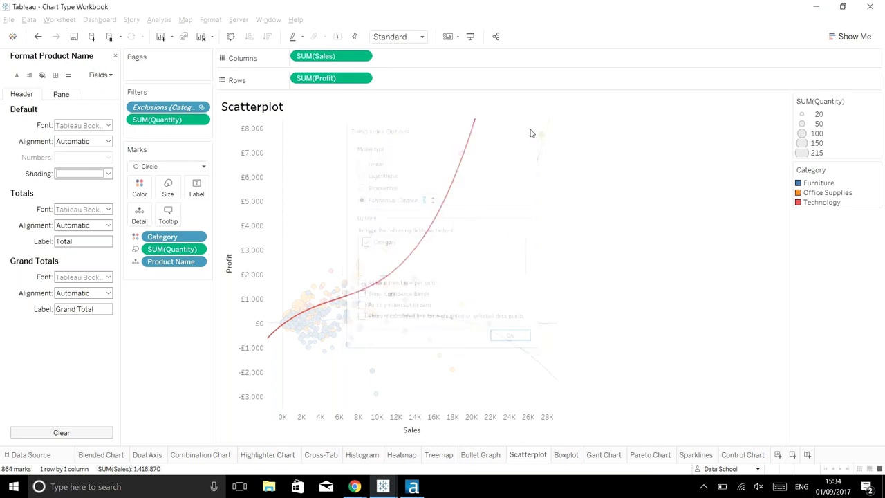
click(644, 140)
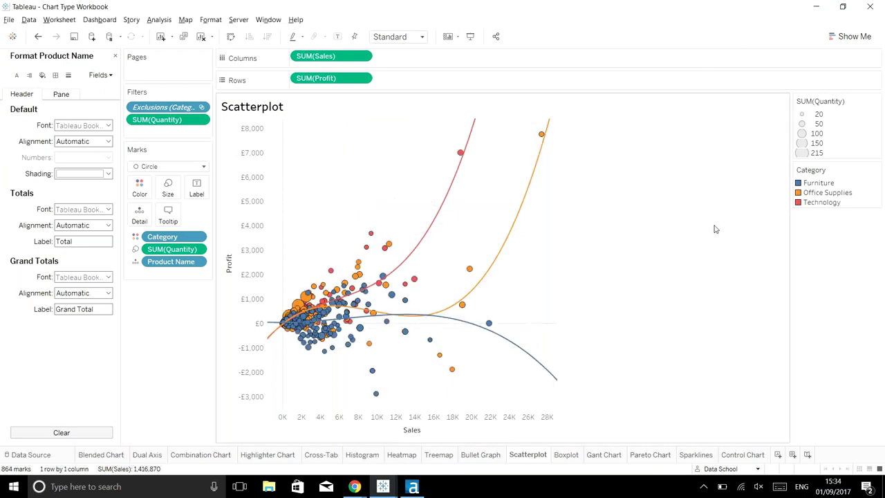
- Close the Chart Type Workbook without saving its changes
click(870, 6)
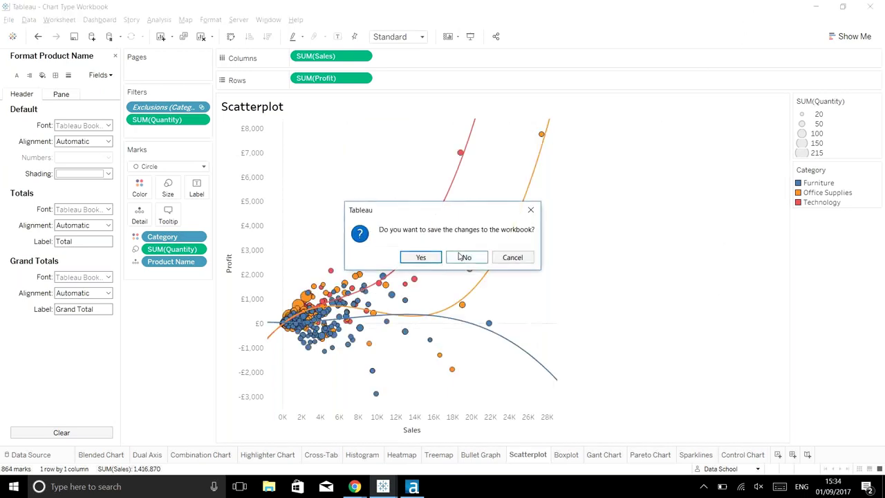
click(462, 257)
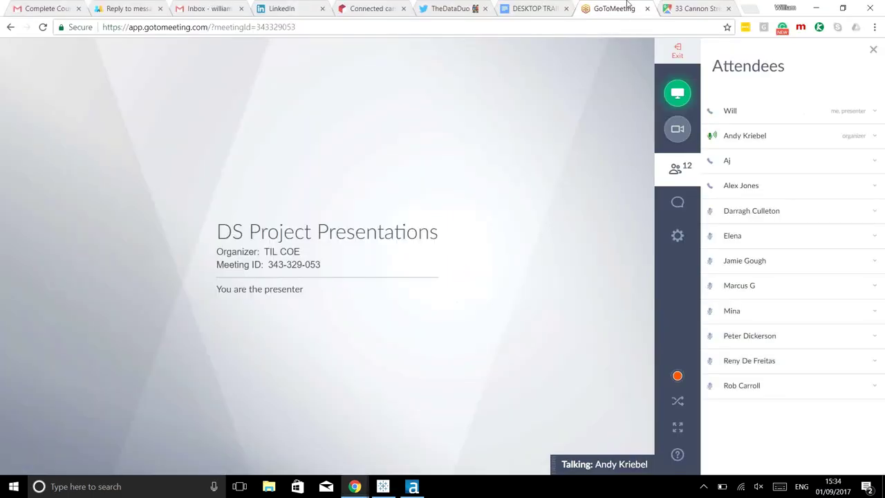
click(694, 8)
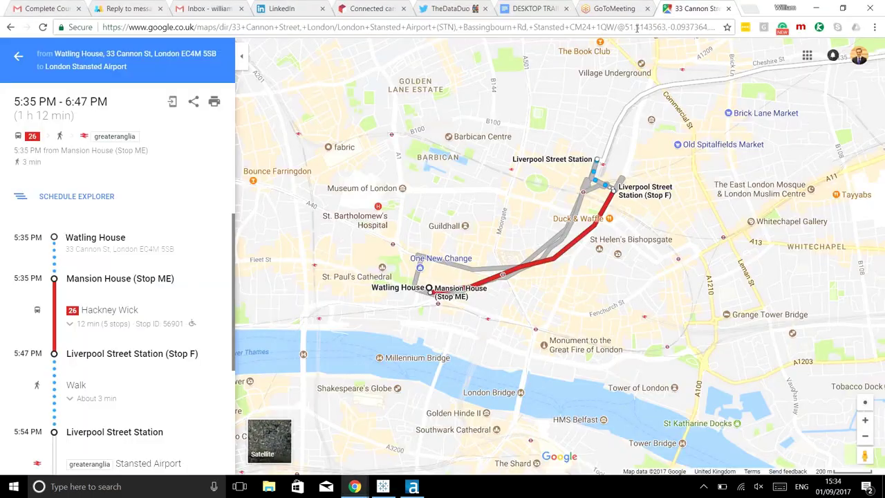
click(747, 7)
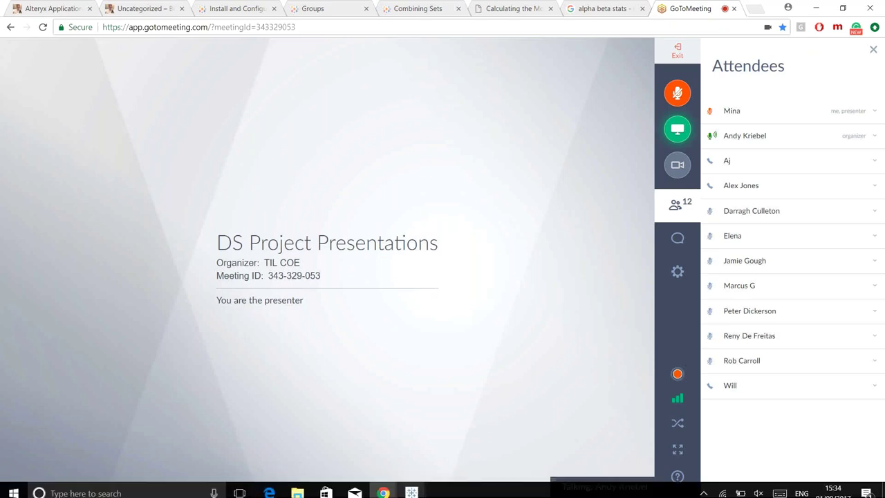
- Switch to the Organising data workbook in Tableau and show its title page in presentation mode
click(411, 486)
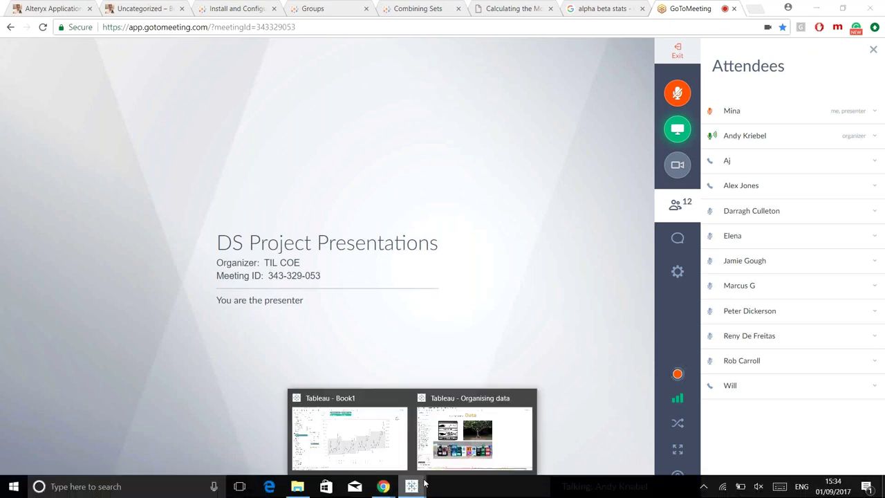
click(463, 442)
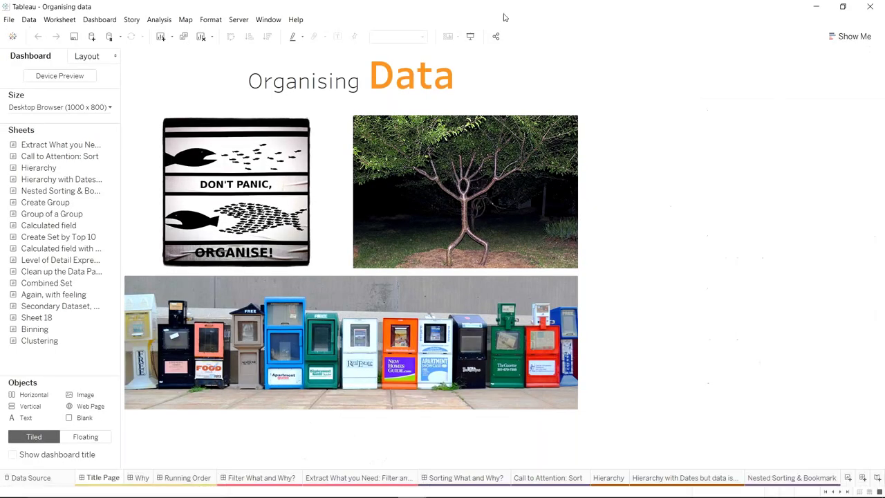
click(471, 38)
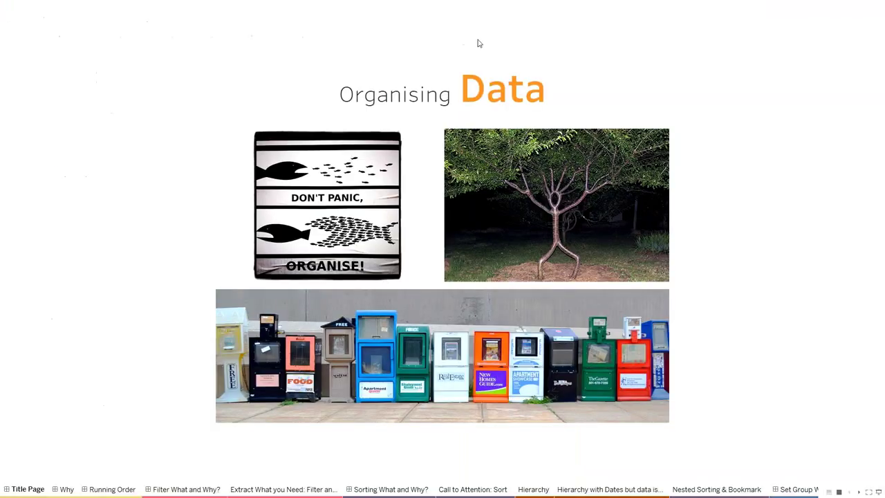
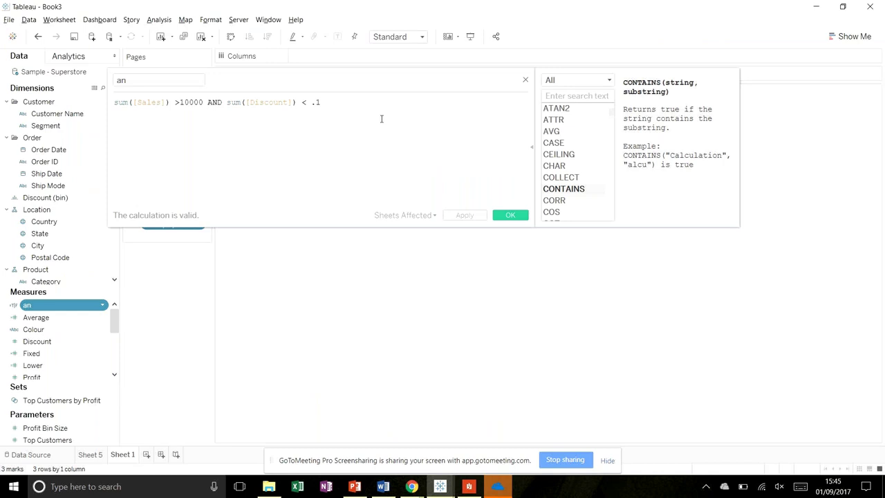
- Review the whole formula combining the Sales and Discount conditions in the calculated field an, and close the editor
drag(358, 105, 117, 101)
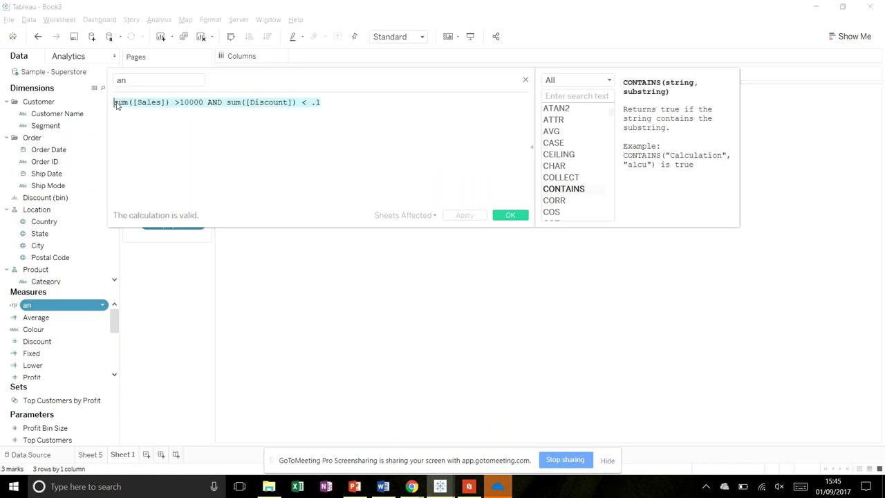
click(116, 101)
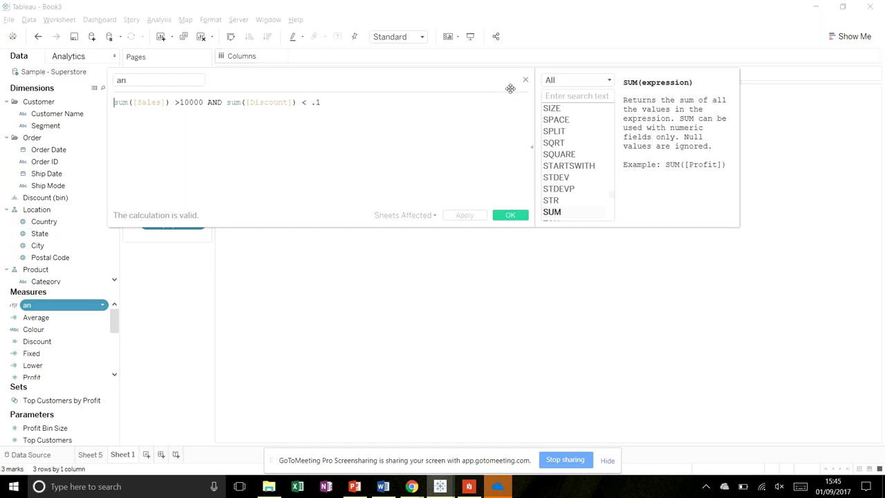
click(512, 216)
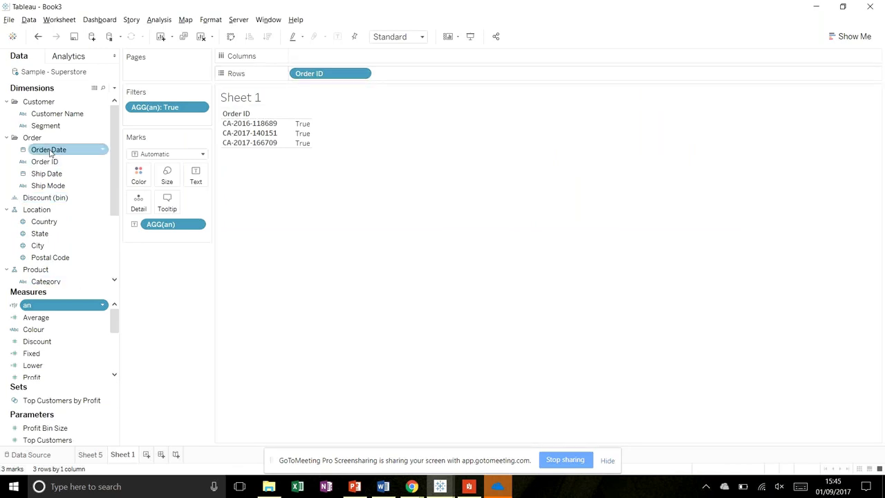
- Reopen the calculated field an, examine its greater-than comparison and AND operator, and close the editor
click(78, 161)
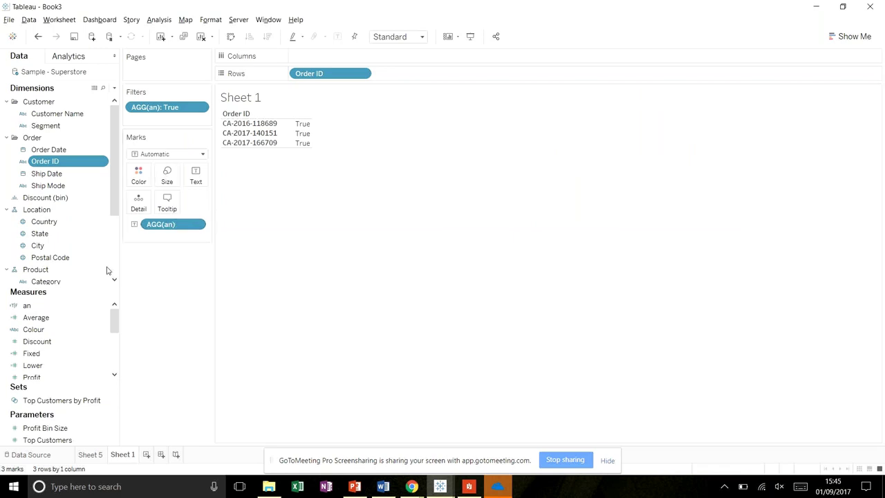
click(46, 307)
right_click(45, 307)
click(66, 163)
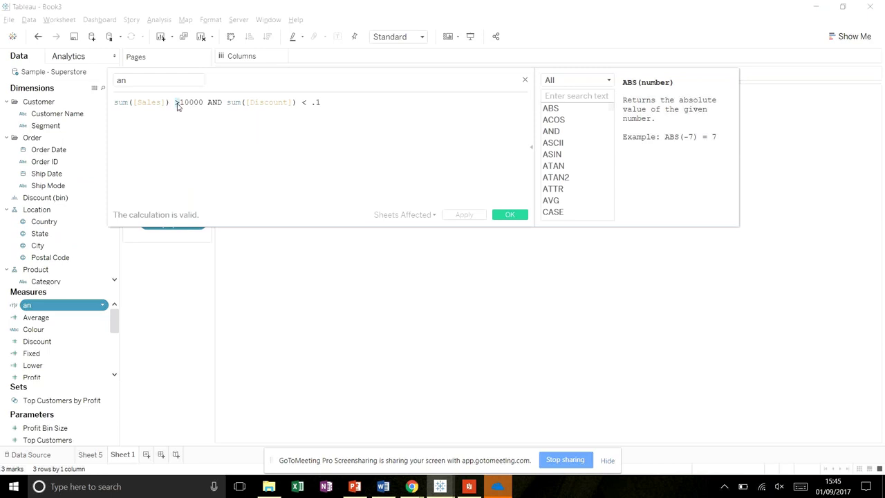
click(176, 102)
double_click(213, 102)
key(Right)
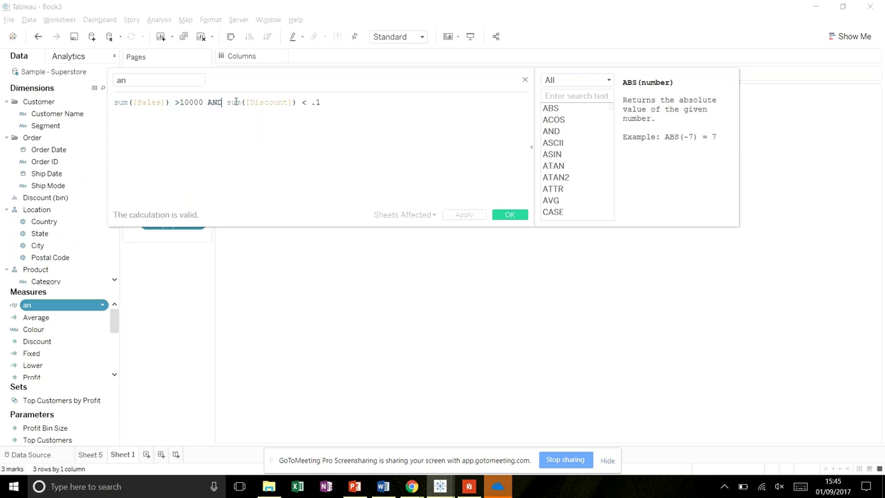
click(508, 216)
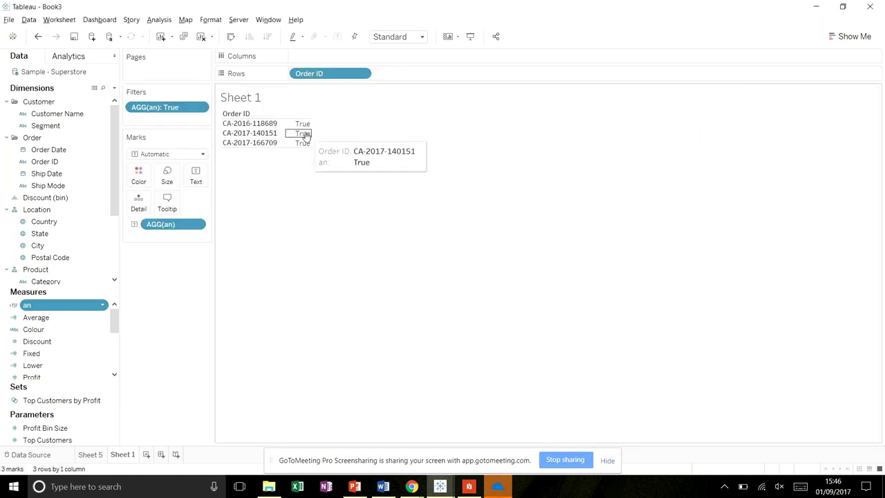
- Edit the AGG(an) filter on Sheet 1 to include False as well as True
click(200, 108)
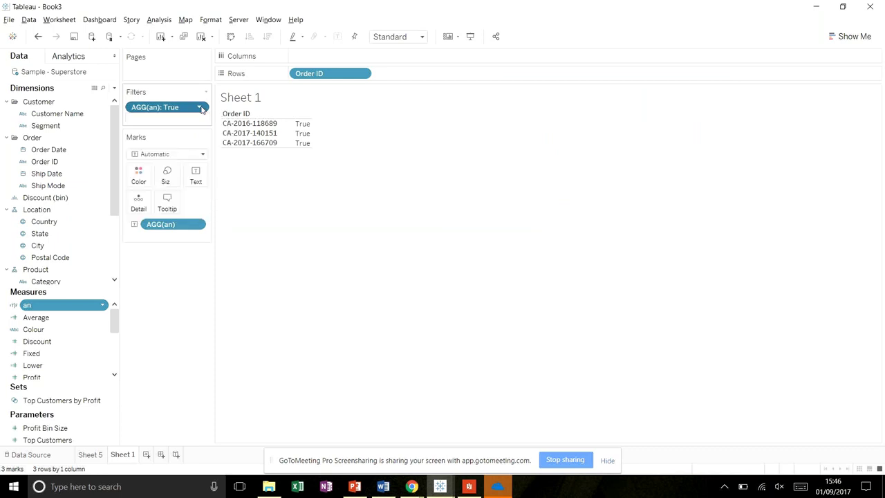
click(190, 124)
click(351, 158)
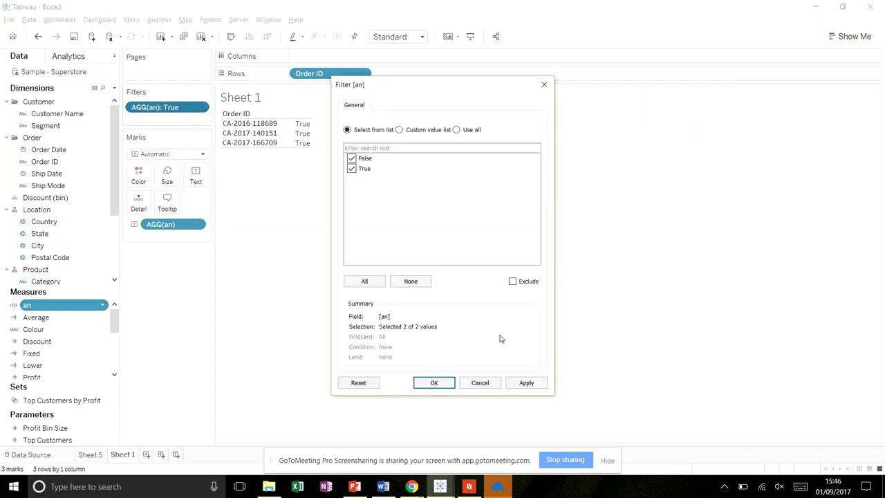
click(527, 384)
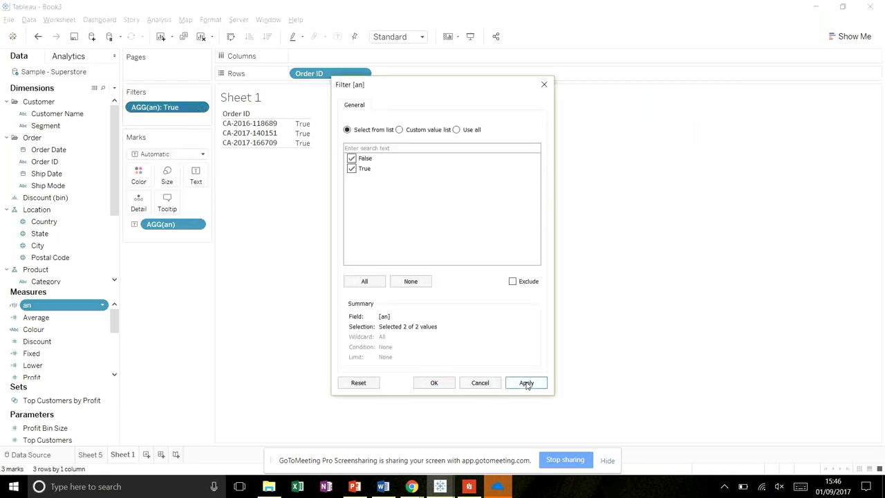
click(434, 382)
- Show the AGG(an) filter control on Sheet 1 and limit the filter to True only
click(199, 108)
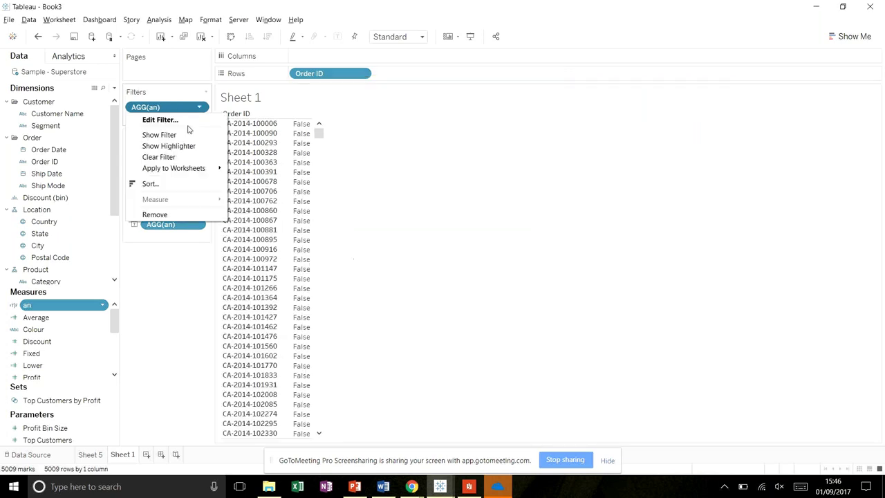
click(191, 135)
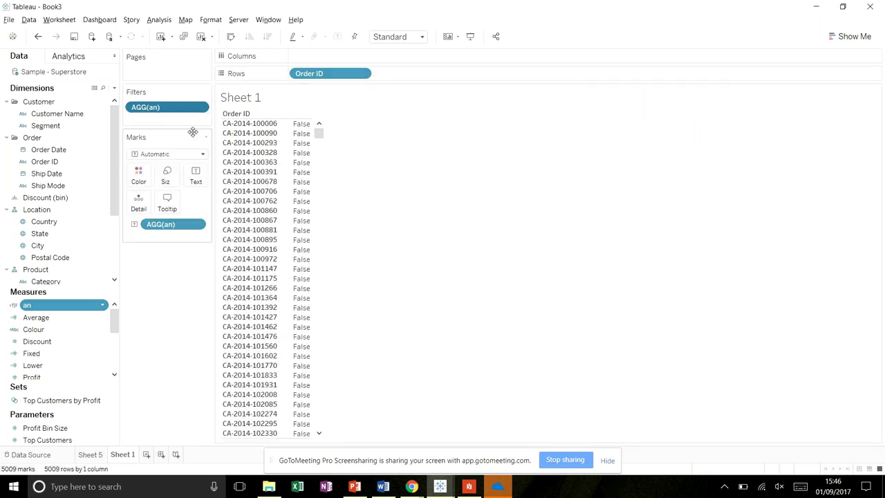
click(199, 107)
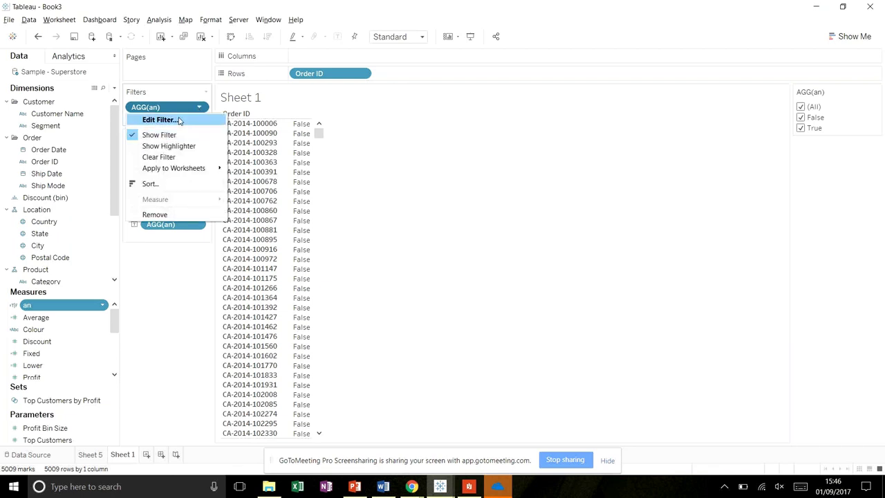
click(166, 120)
click(352, 159)
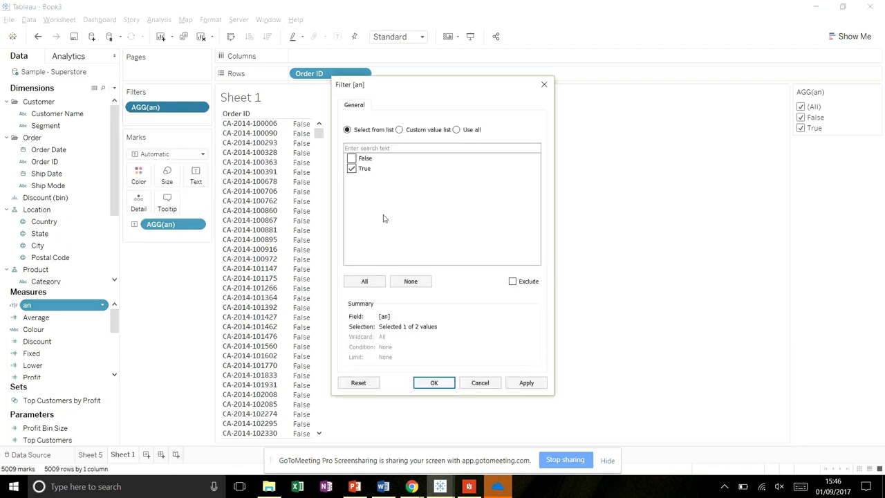
click(525, 384)
click(434, 383)
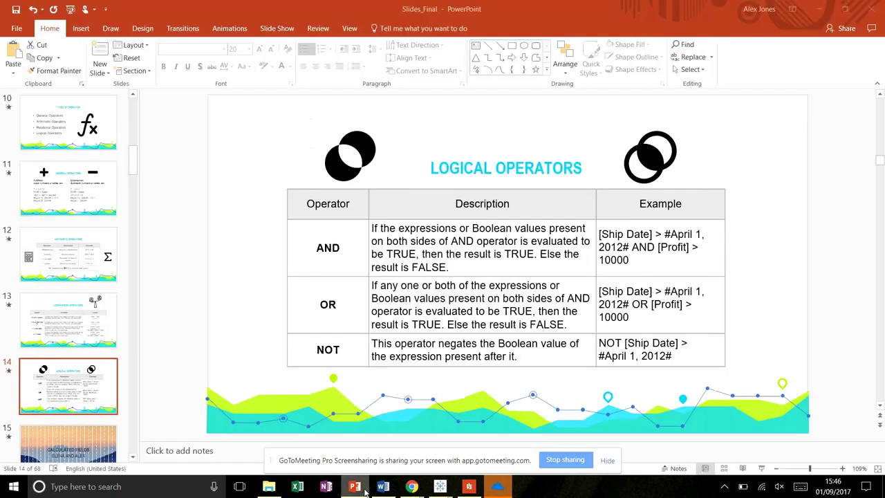
- Switch to the Slides_Final presentation in PowerPoint and browse the slides that follow Logical Operators
click(355, 487)
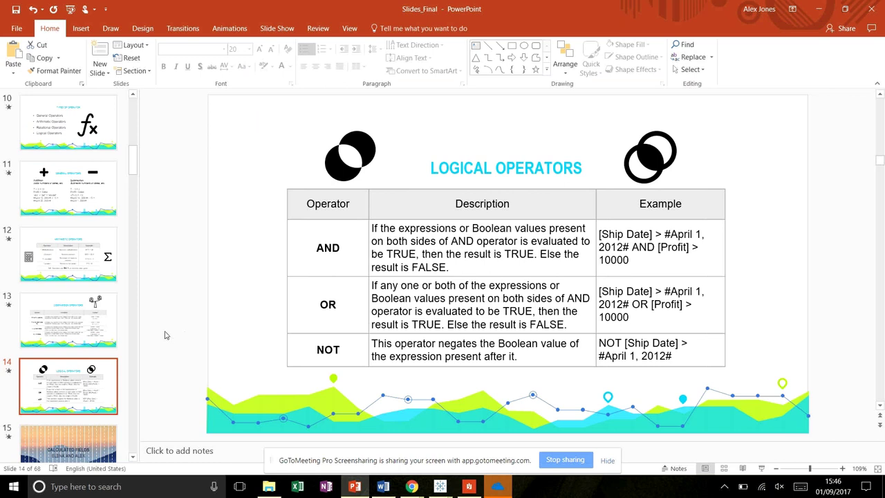
scroll(86, 317, down, 3)
scroll(86, 317, down, 3)
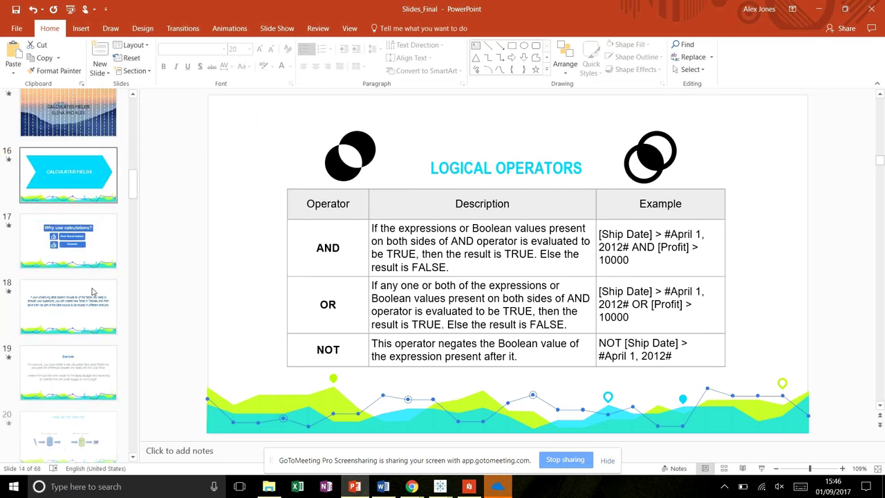
drag(134, 199, 133, 214)
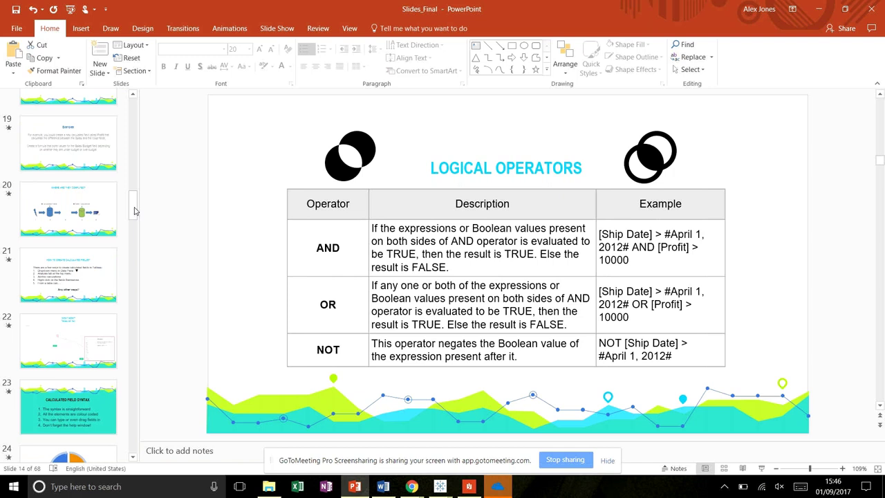
drag(135, 211, 134, 294)
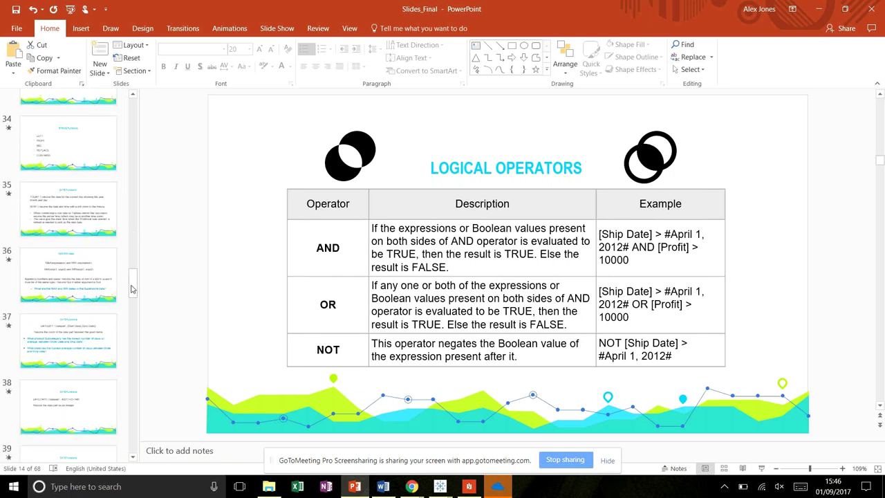
- Search the presentation for STRING up to the STRING Functions slide and close the search
key(ctrl+f)
text(STR)
key(shift+End)
key(ctrl+a)
text(STR)
key(Return)
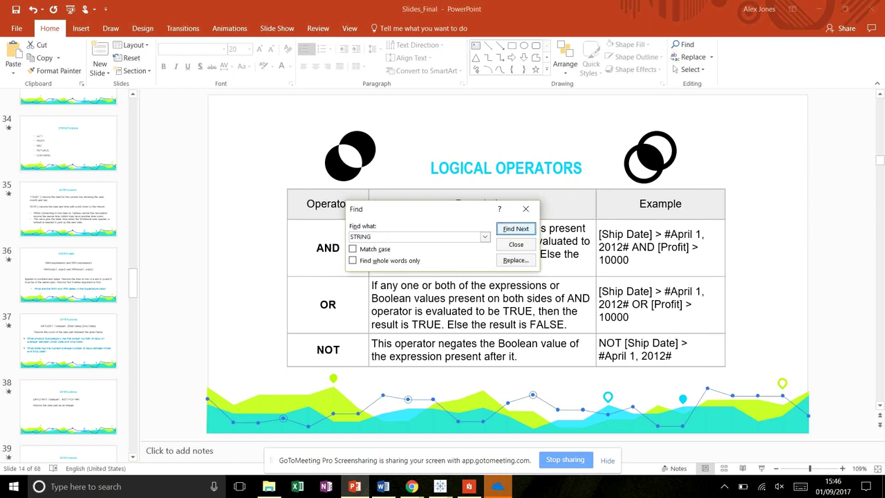
key(Return)
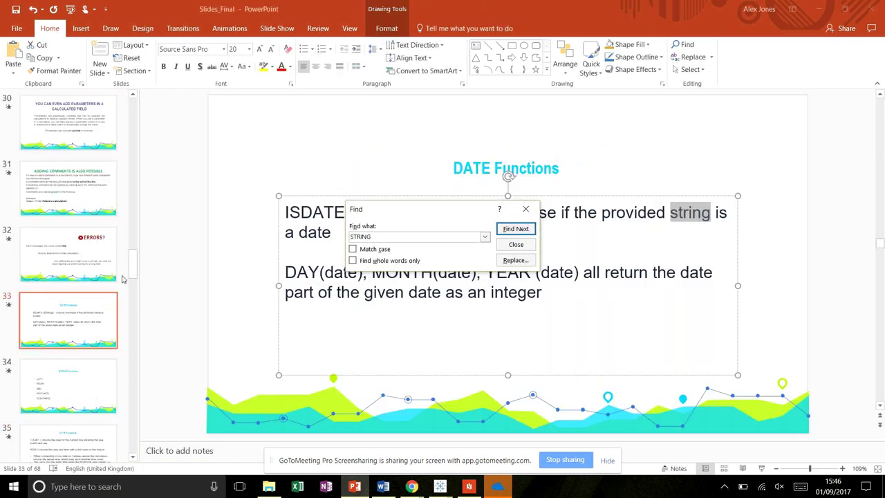
key(Return)
key(Escape)
click(429, 255)
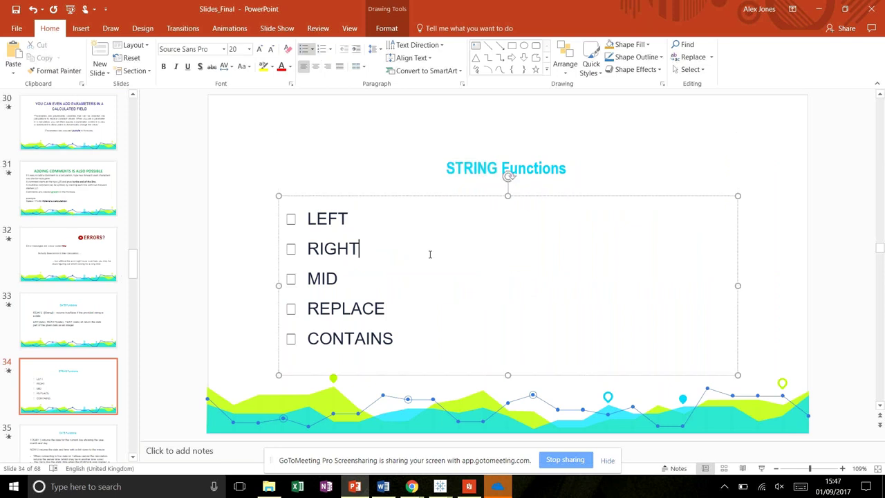
click(403, 311)
- Switch back to the Book3 workbook in Tableau and add a new worksheet after Sheet 1
mouse_move(440, 487)
click(508, 456)
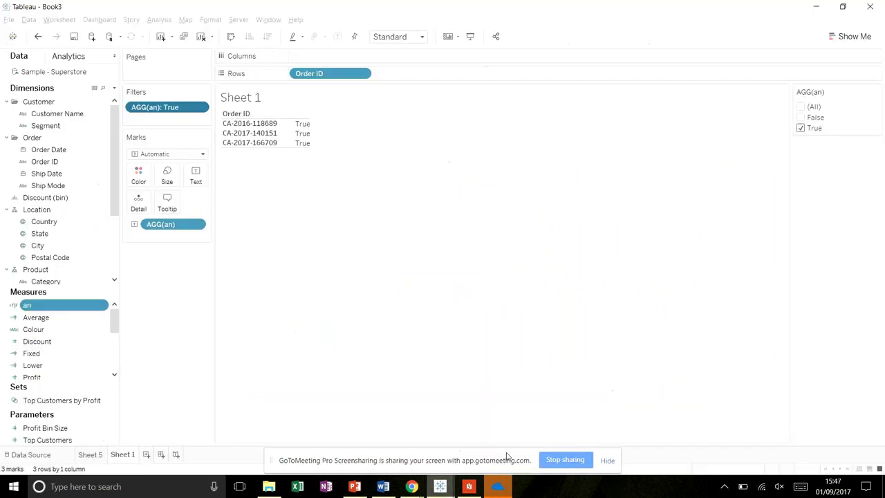
click(146, 454)
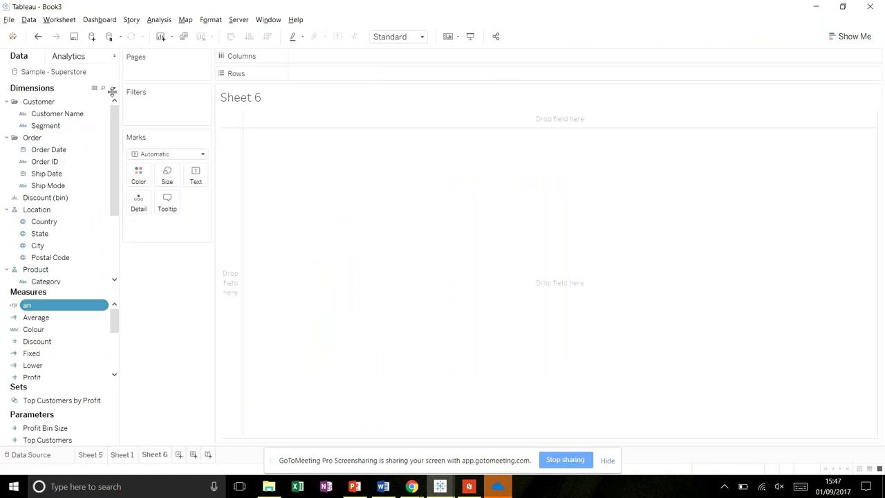
- Start a new calculated field named FirstLetter and narrow the function list to String functions
click(113, 90)
click(111, 96)
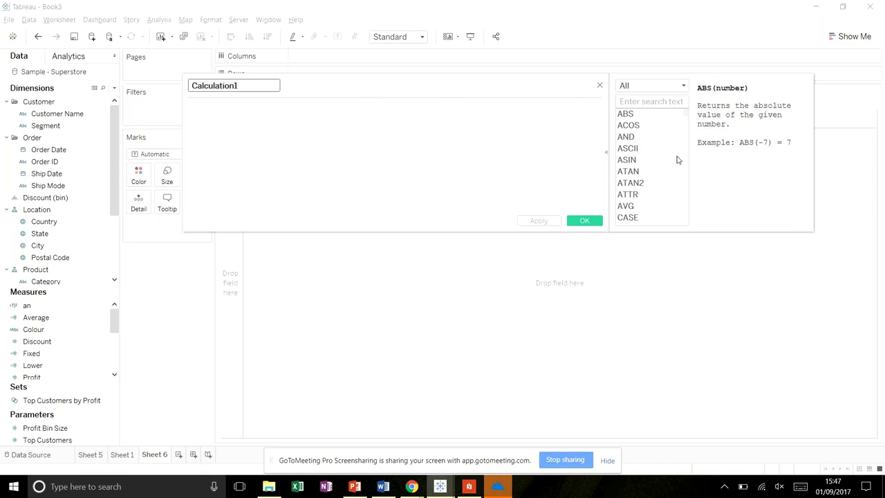
click(688, 86)
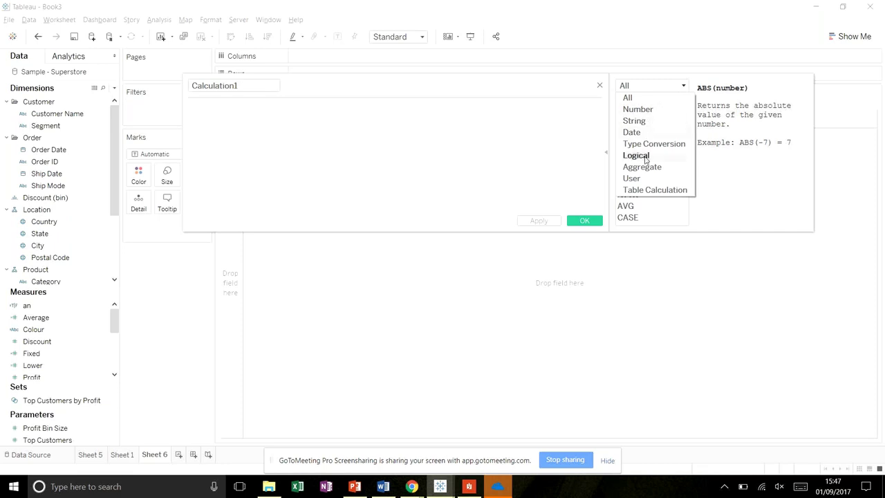
click(635, 121)
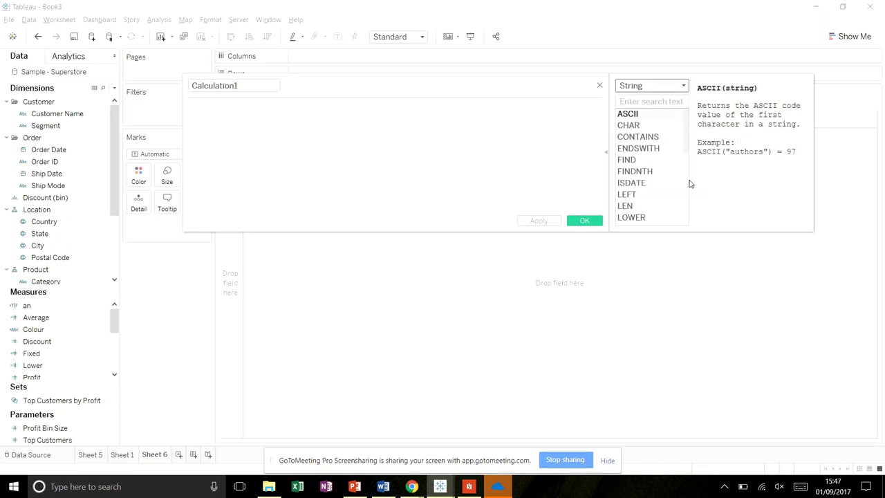
mouse_move(688, 129)
mouse_down()
mouse_move(690, 210)
mouse_move(690, 131)
mouse_up()
click(233, 85)
key(ctrl+a)
text(fIRS)
text(irstL)
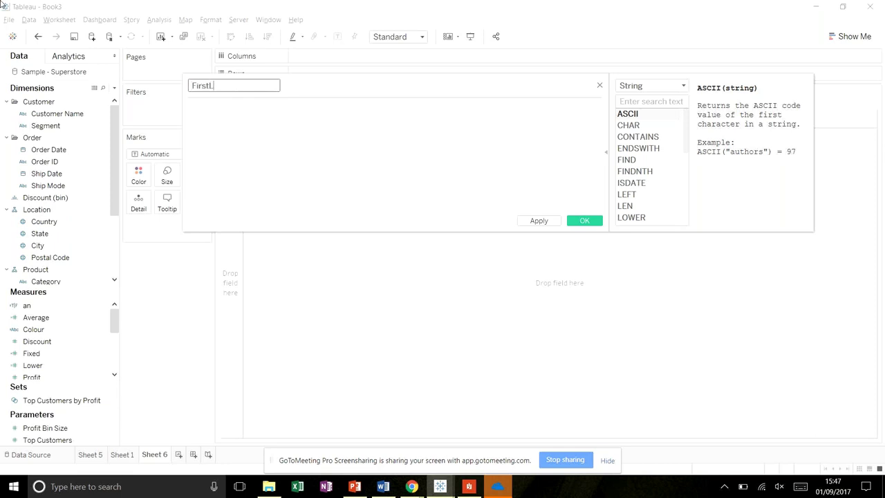
text(etter)
- Enter the formula LEFT([Customer Name],1) in the FirstLetter calculated field and save it
click(639, 198)
double_click(639, 197)
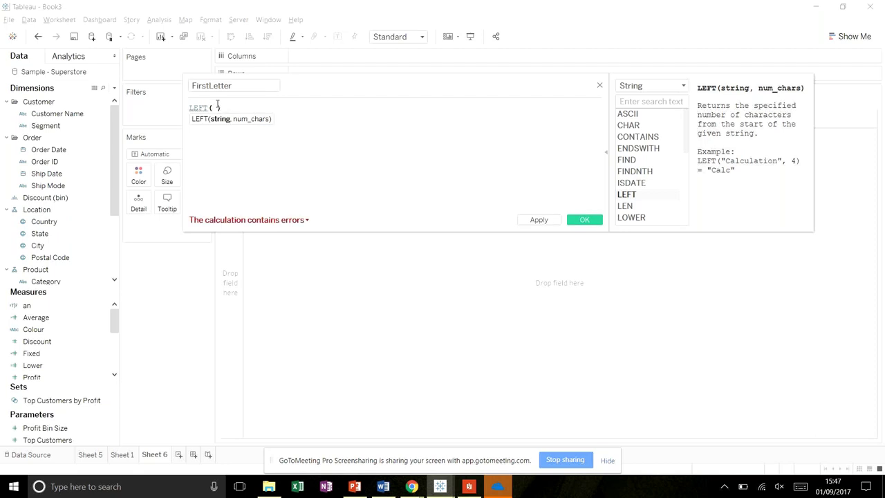
drag(57, 115, 215, 110)
text(,)
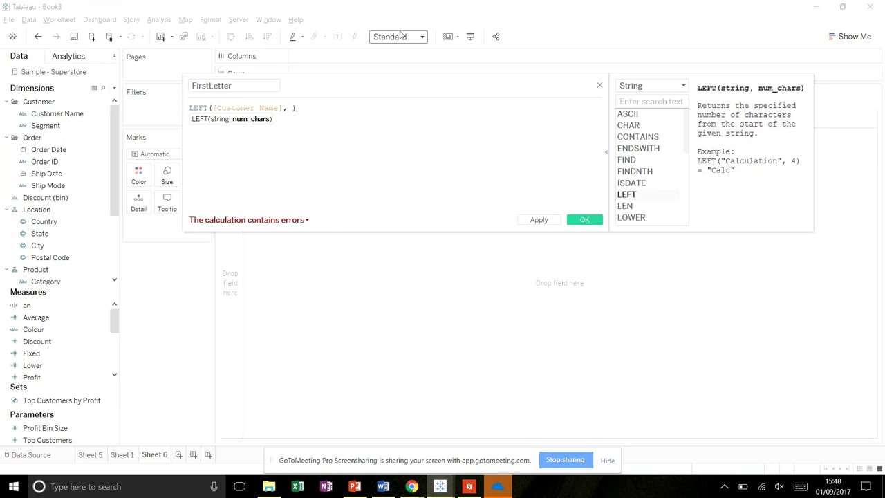
text(1)
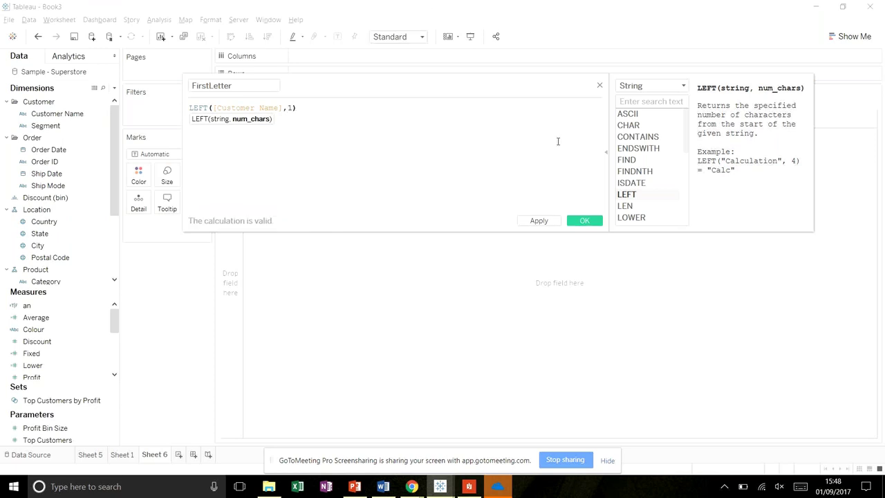
click(539, 220)
click(585, 221)
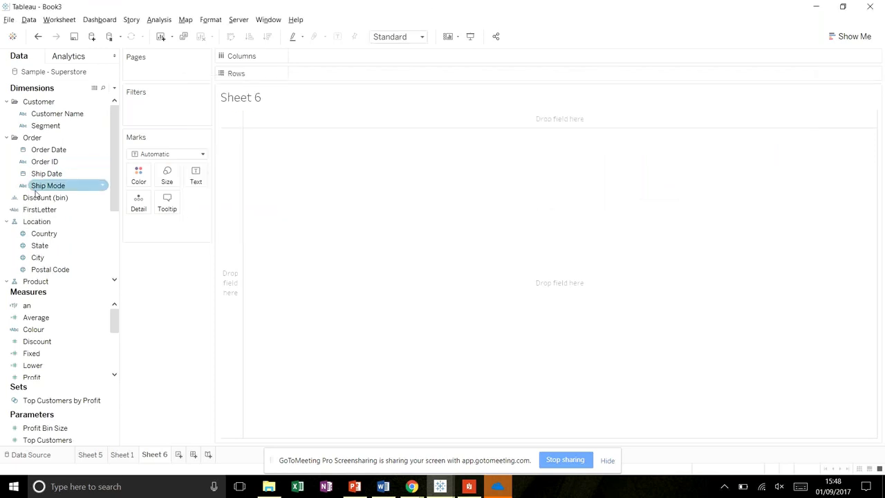
- Place Customer Name on the rows of Sheet 6, followed by the FirstLetter field
click(75, 216)
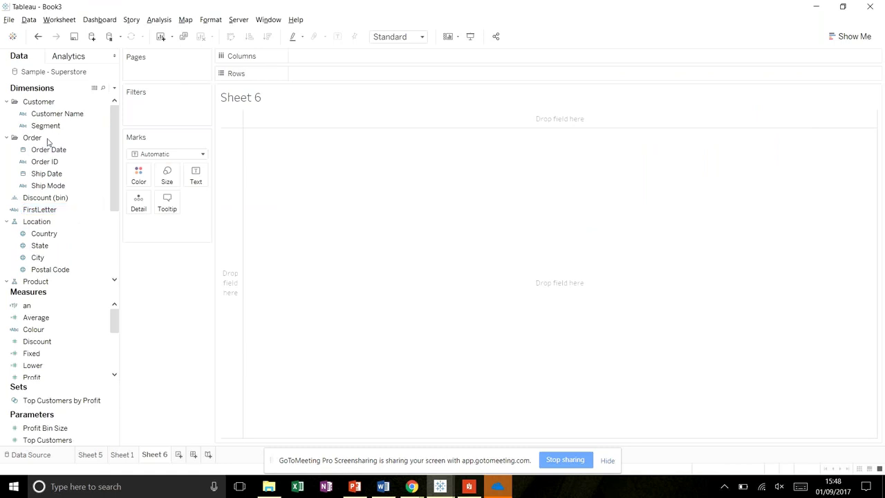
click(53, 116)
double_click(53, 117)
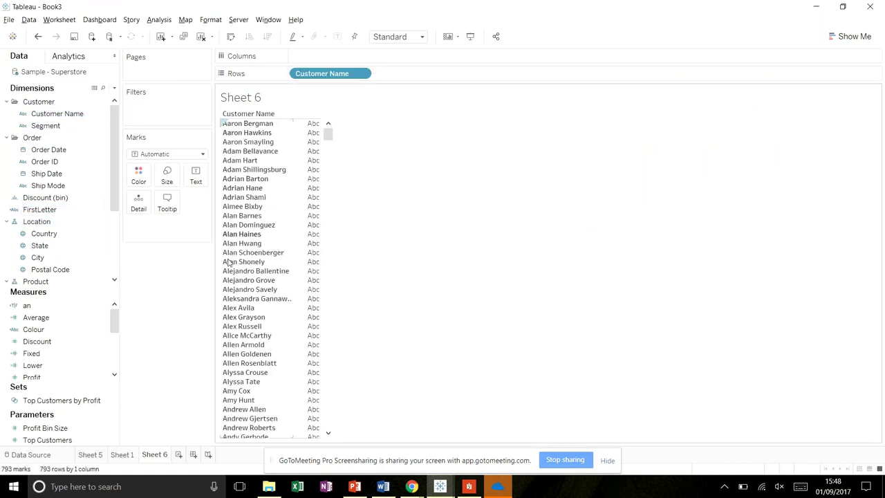
click(42, 210)
drag(52, 215, 419, 77)
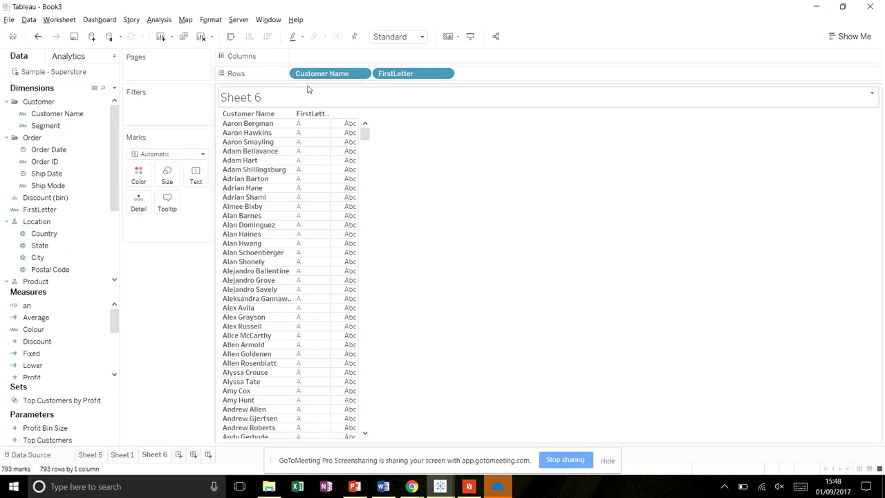
- Show the distinct count of Customer Name as the table's text and remove Customer Name from the rows
click(62, 114)
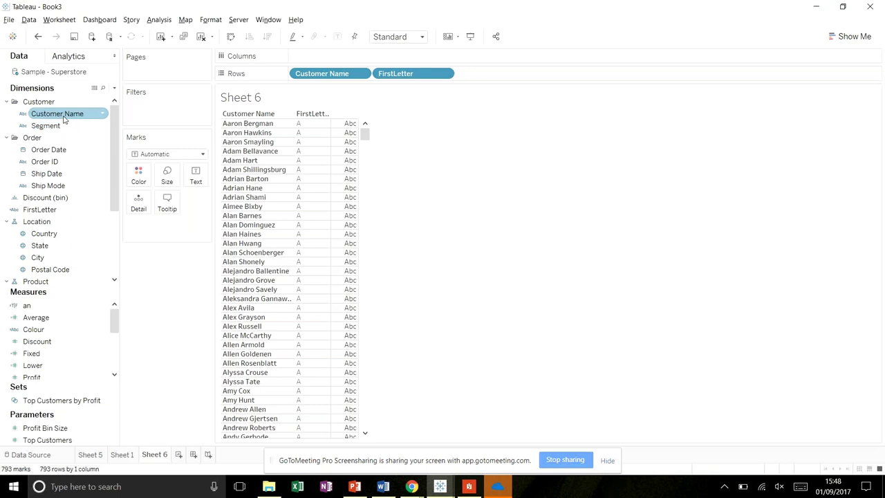
drag(62, 119, 347, 188)
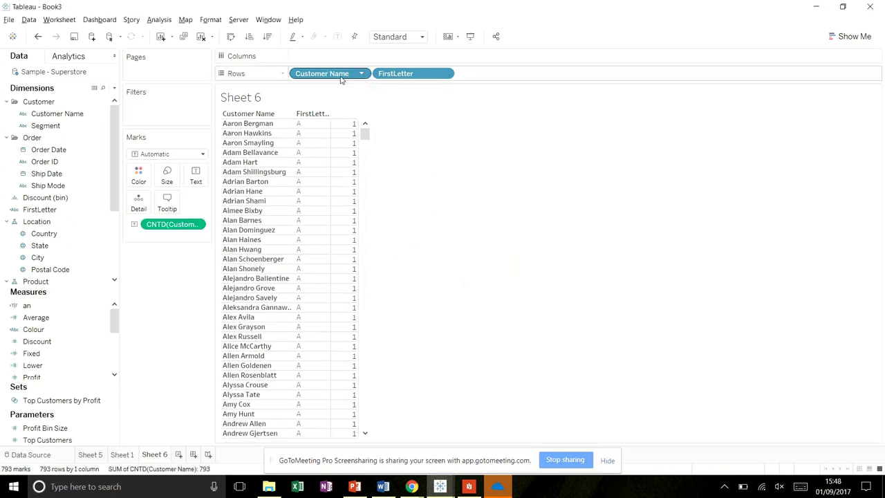
drag(352, 74, 160, 269)
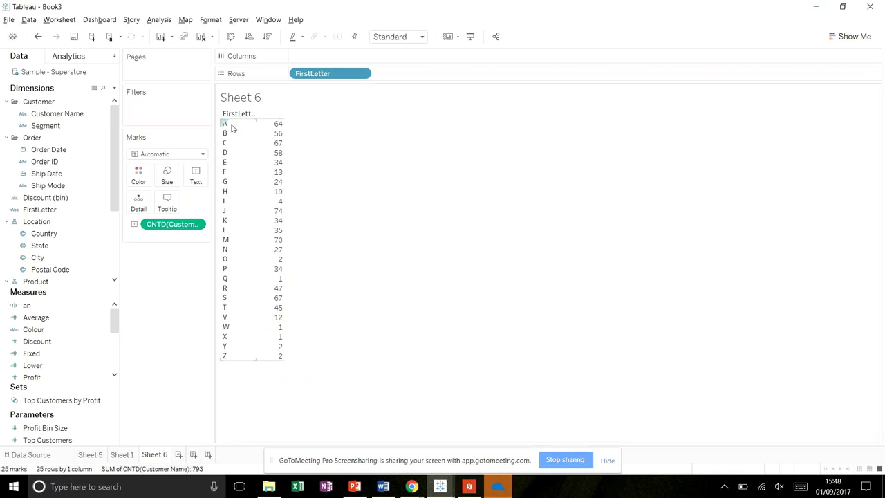
mouse_move(284, 133)
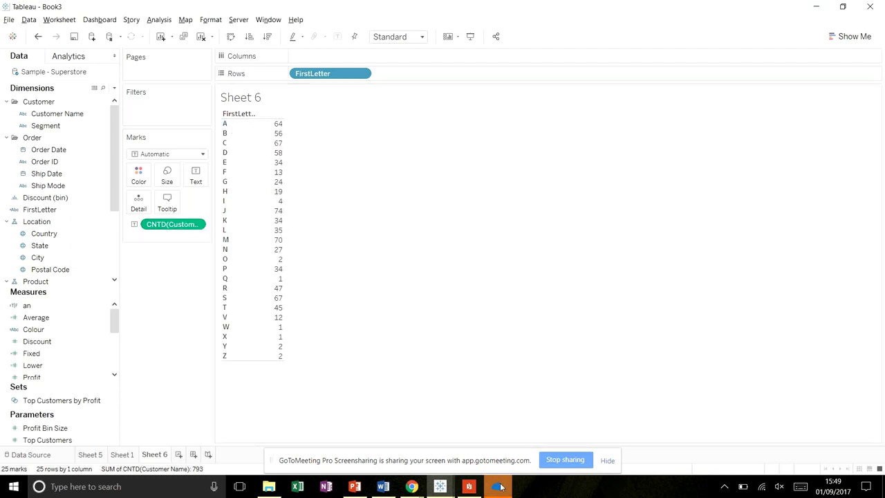
- Switch to PowerPoint to review the STRING Functions slide, and return to the Book3 workbook in Tableau
mouse_move(470, 489)
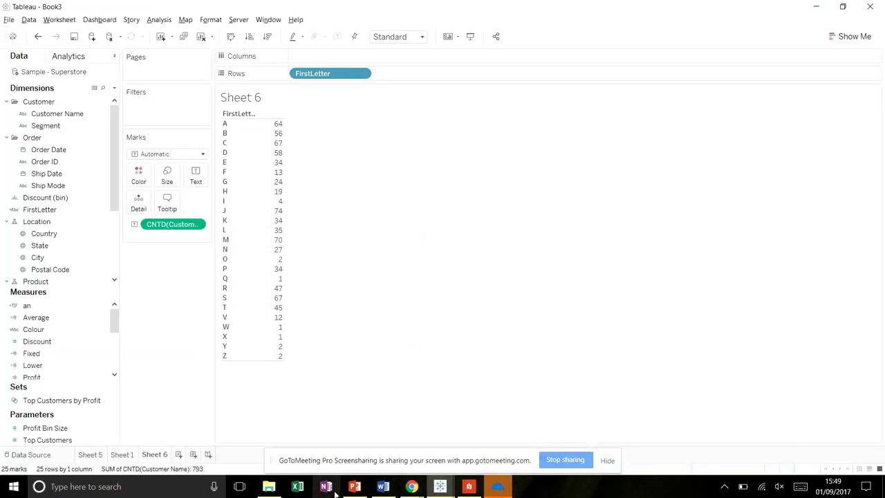
click(355, 488)
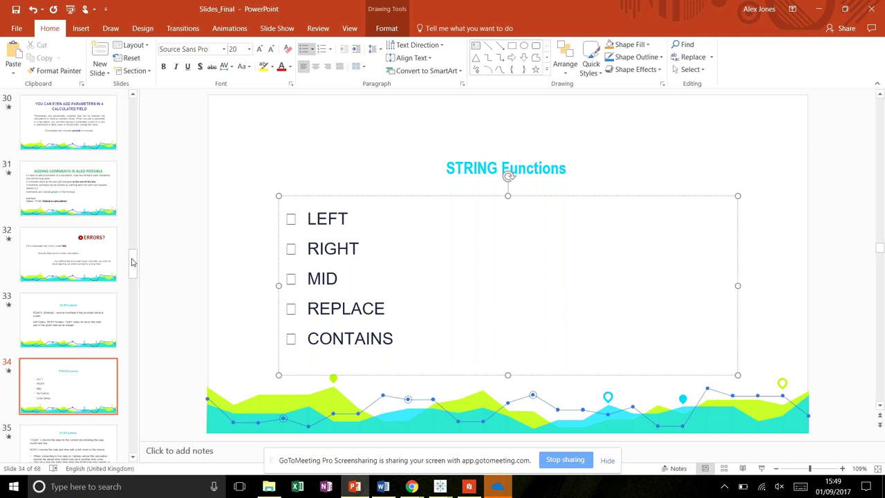
mouse_move(440, 486)
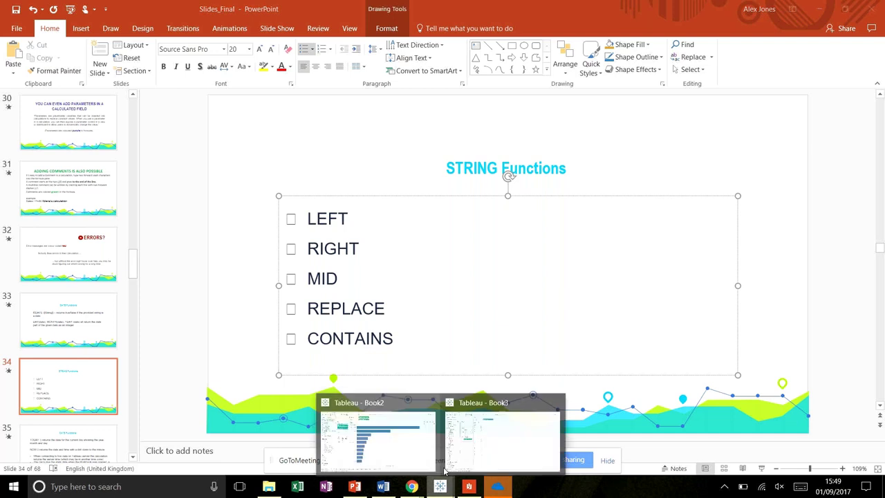
click(486, 437)
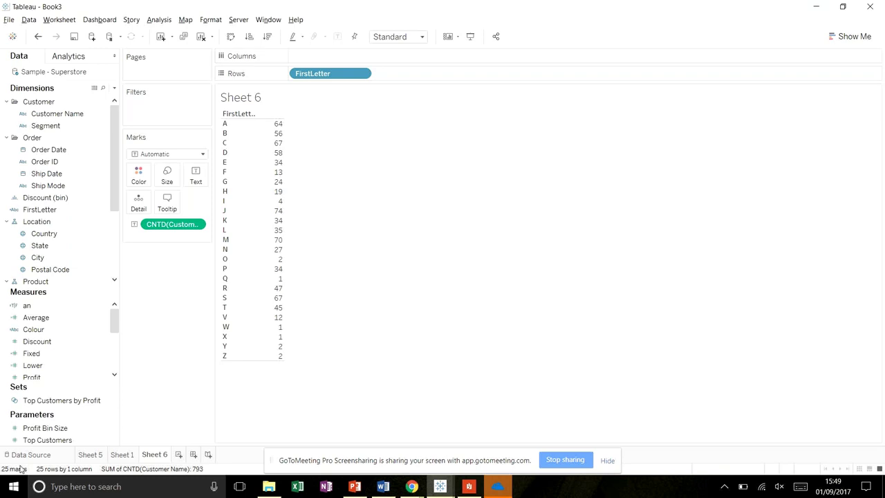
- Add a new blank worksheet after Sheet 6
click(178, 454)
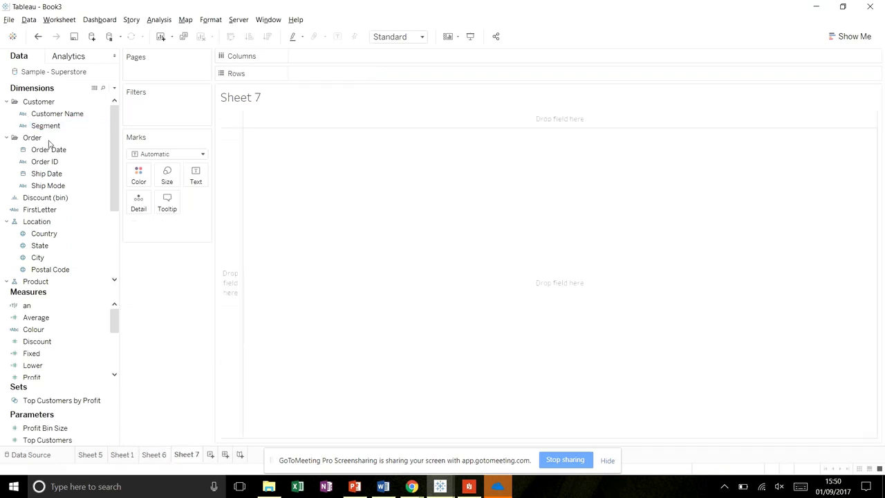
click(74, 148)
mouse_move(172, 451)
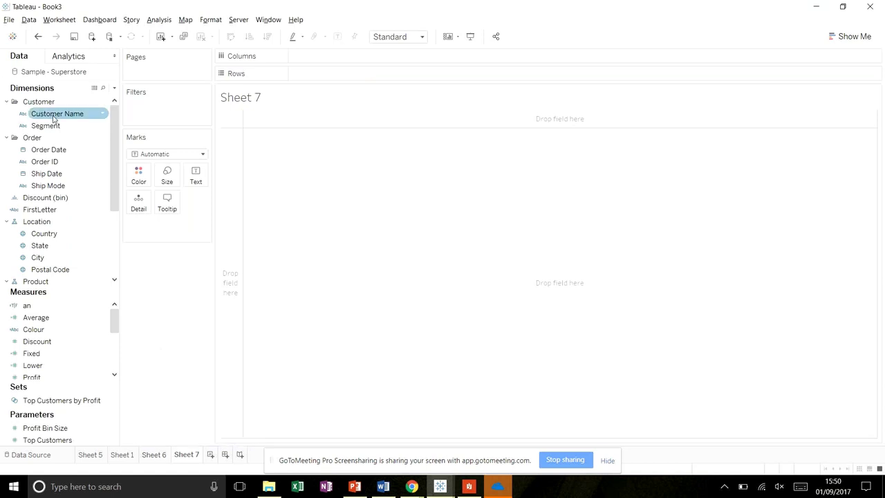
- Place Order Date on the columns of Sheet 7 as discrete years
click(58, 154)
drag(57, 154, 328, 61)
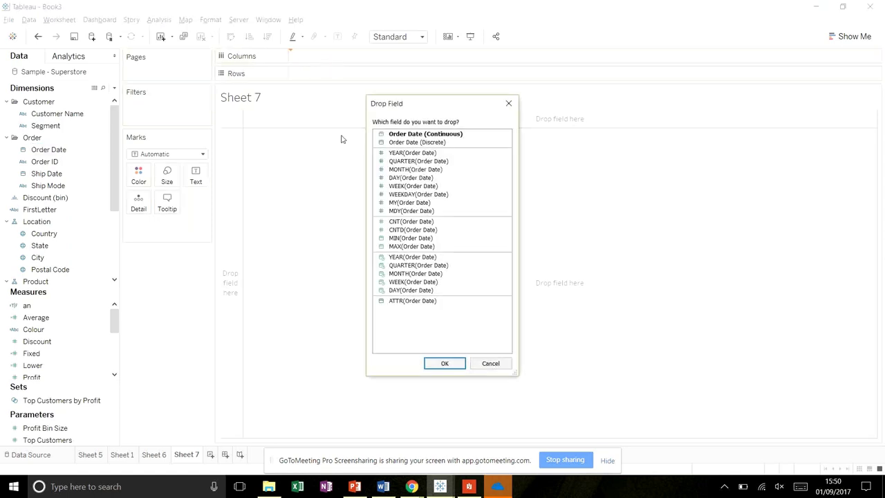
double_click(403, 157)
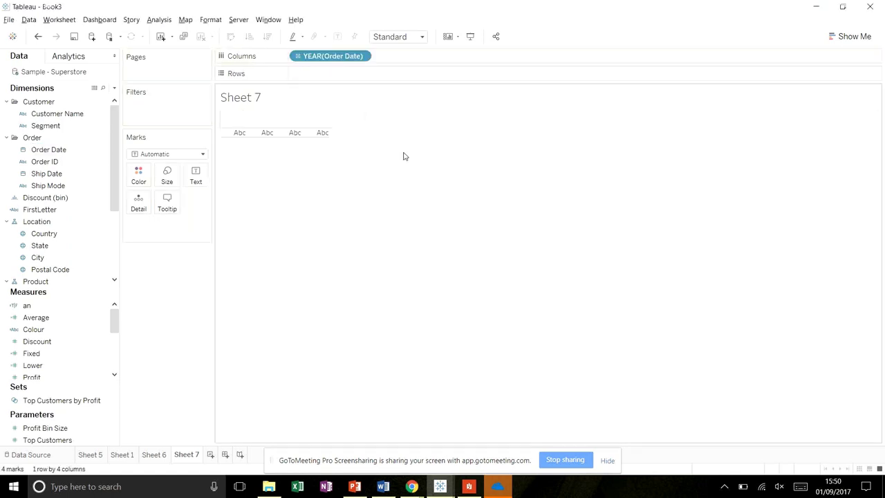
- Show the distinct count of Order ID as the table's values and split it by Segment on the rows
click(60, 163)
drag(62, 164, 325, 154)
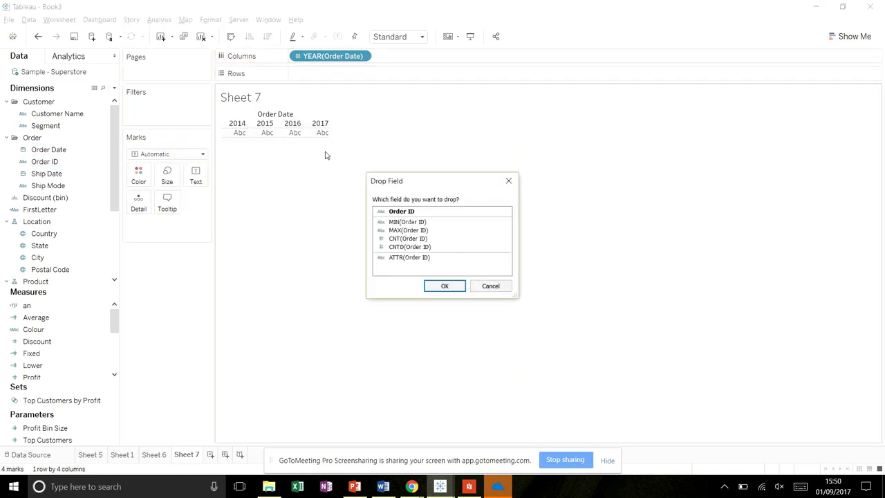
double_click(408, 248)
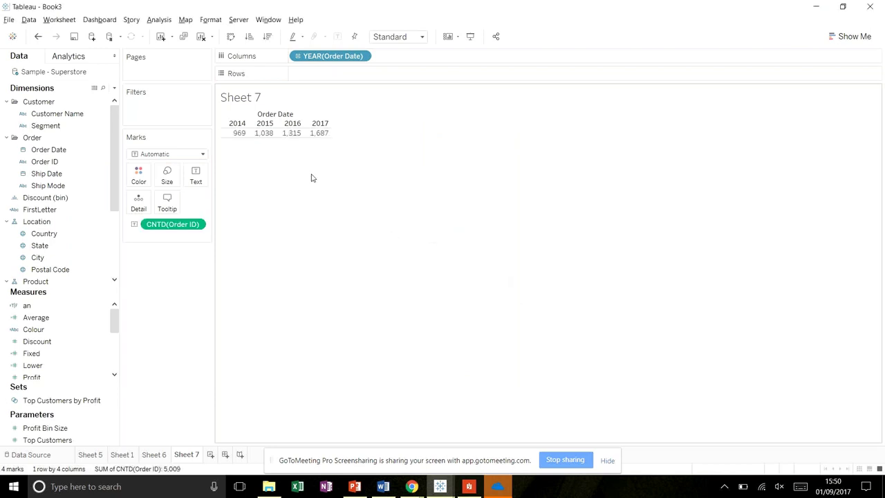
click(57, 126)
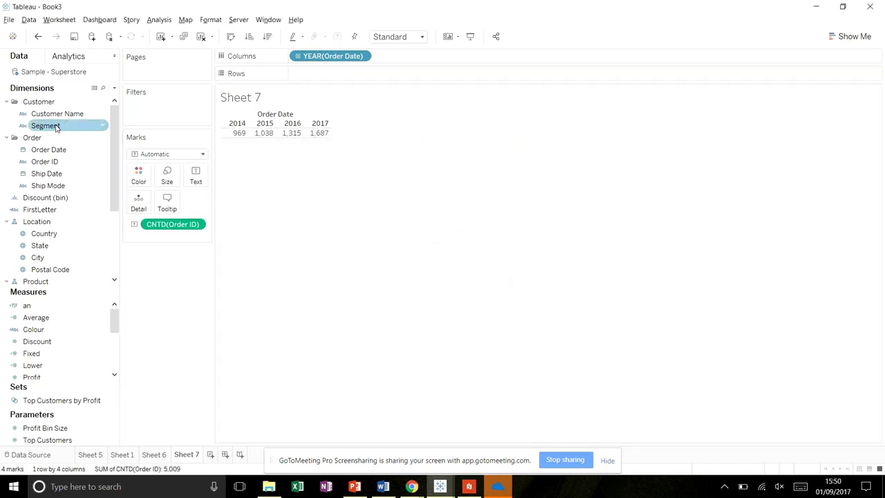
drag(57, 128, 316, 71)
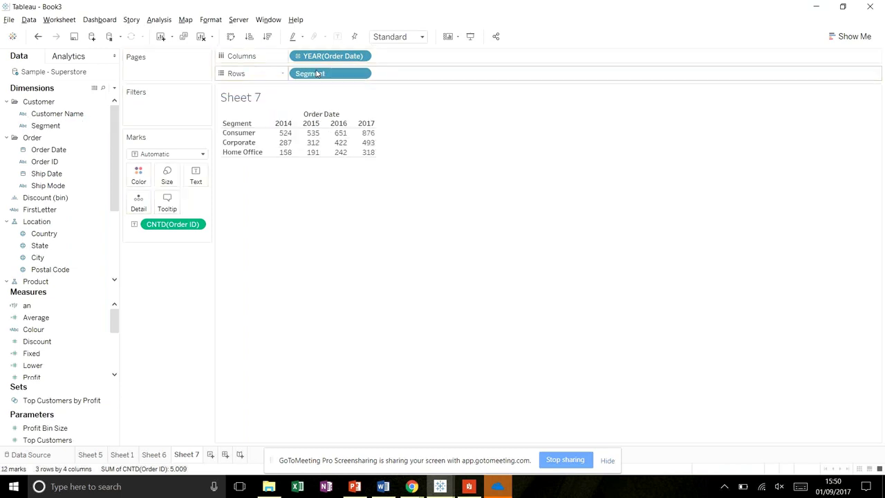
- Apply the Percent Difference quick table calculation to the distinct count of Order ID and review its calculation options
click(196, 227)
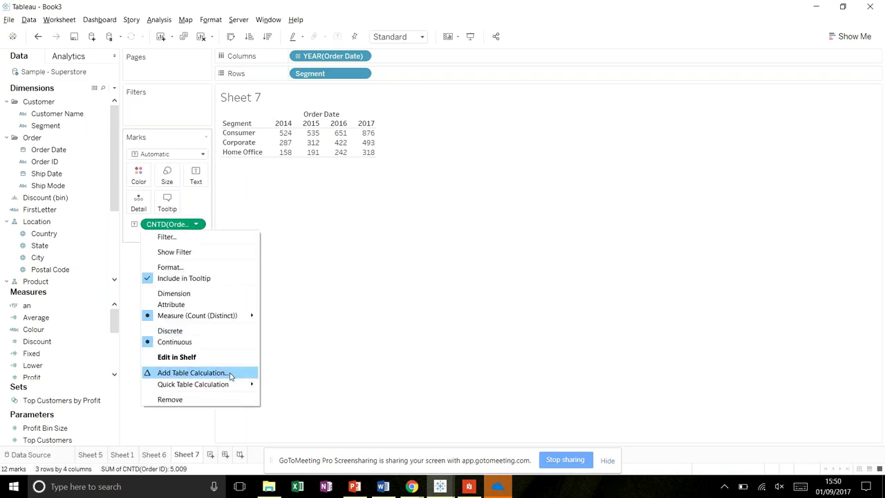
mouse_move(236, 385)
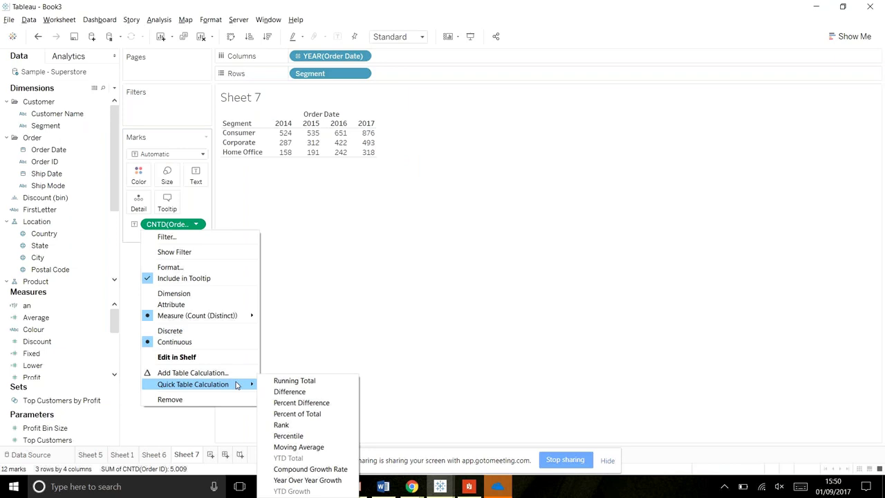
click(287, 405)
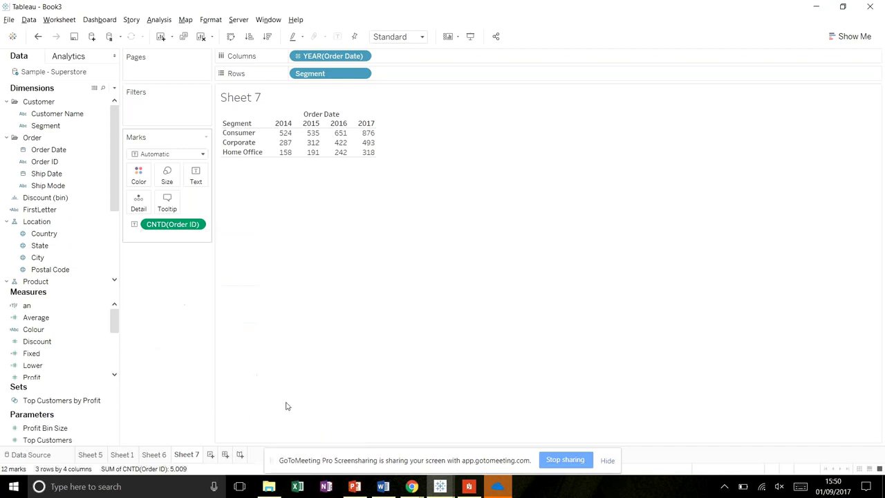
click(198, 225)
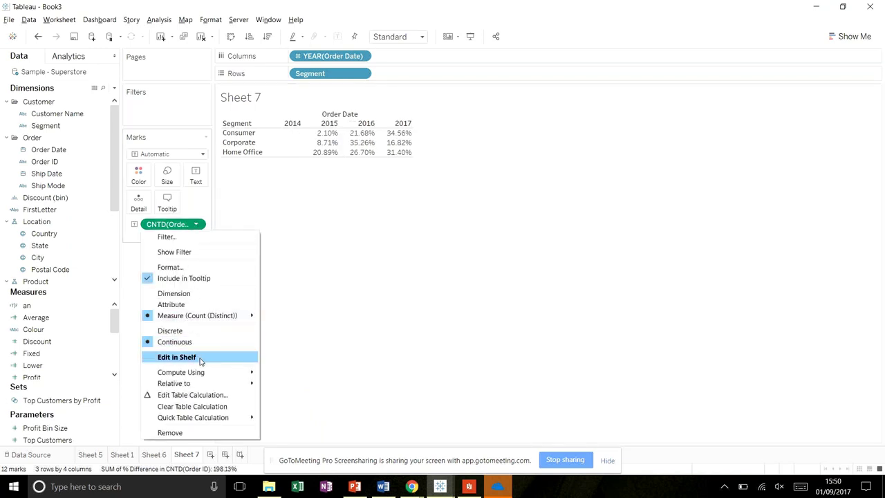
mouse_move(207, 372)
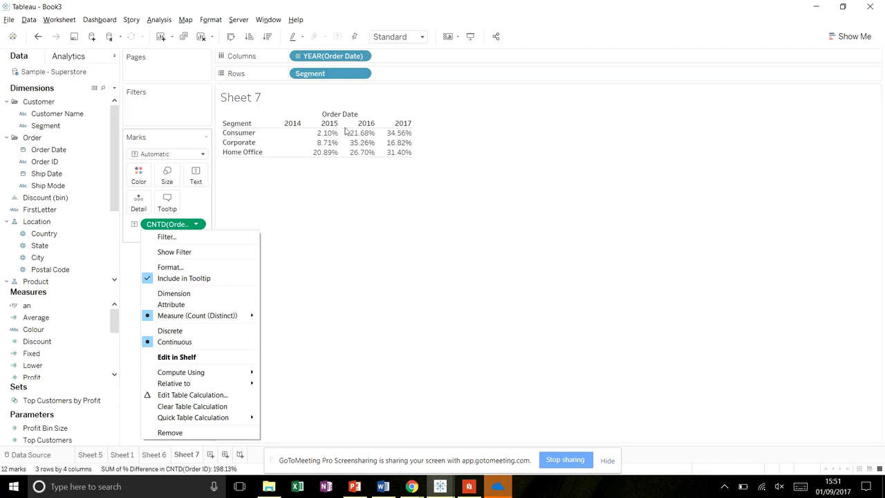
click(360, 211)
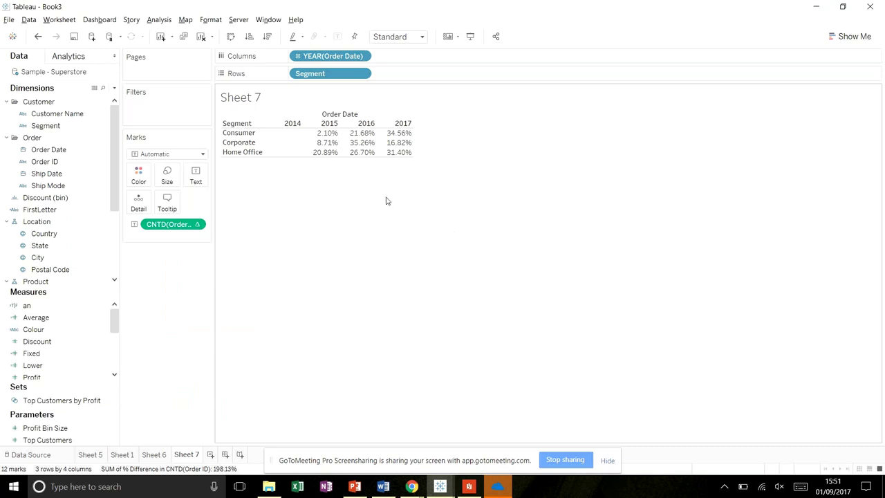
- Share the entire screen from the GoToMeeting window in Chrome, and switch to PowerPoint to browse to the CALCULATED FIELDS slide
click(414, 486)
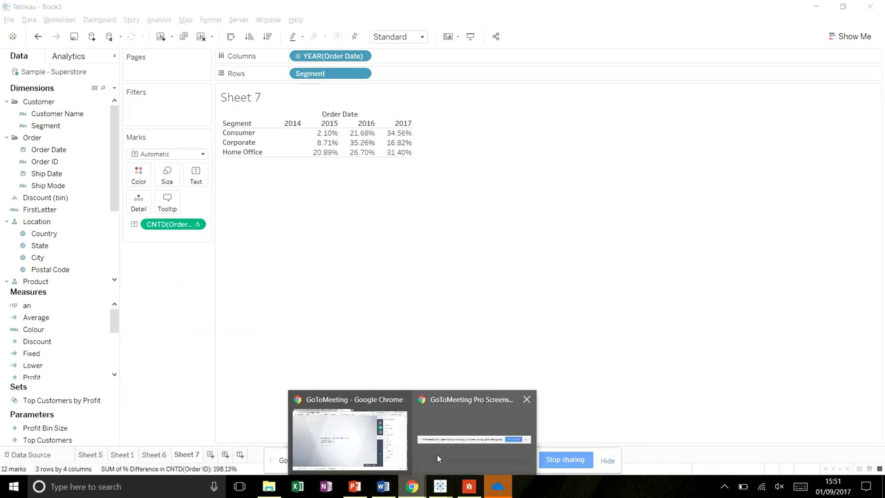
click(397, 459)
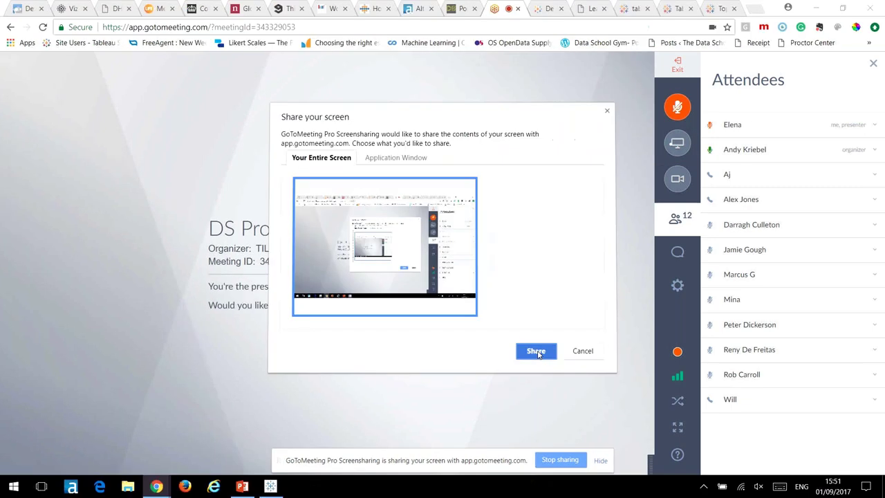
click(534, 351)
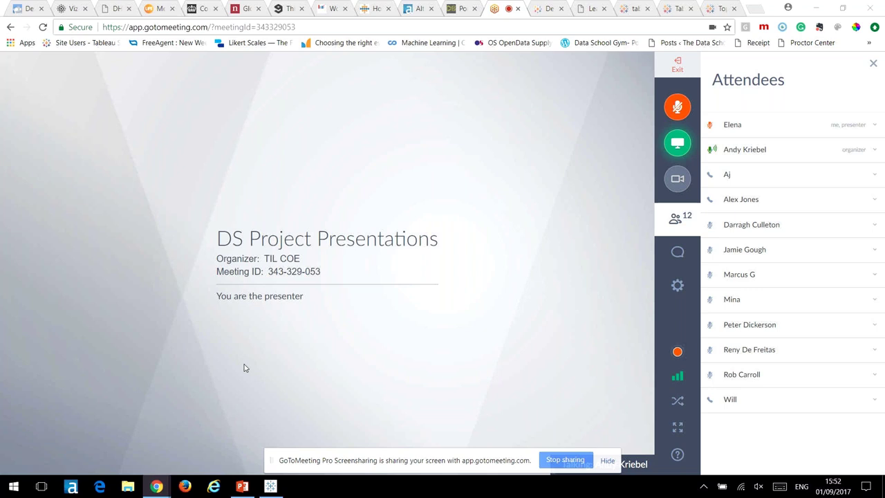
click(242, 486)
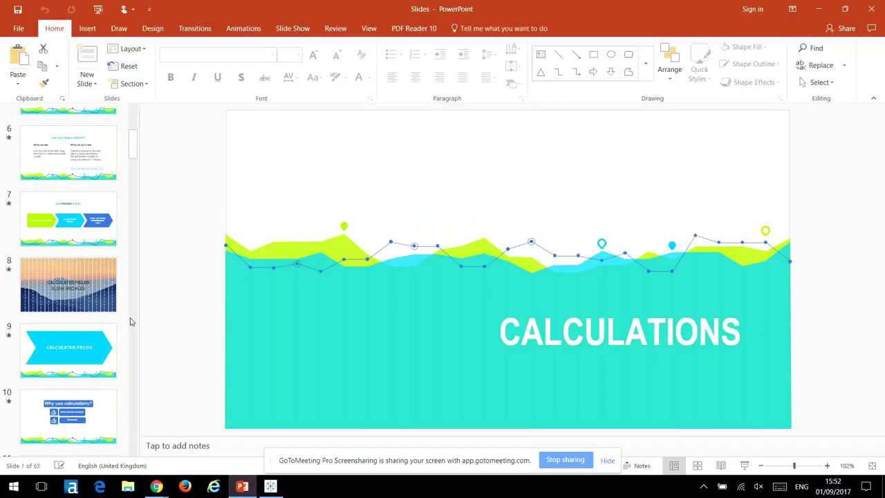
scroll(78, 315, down, 3)
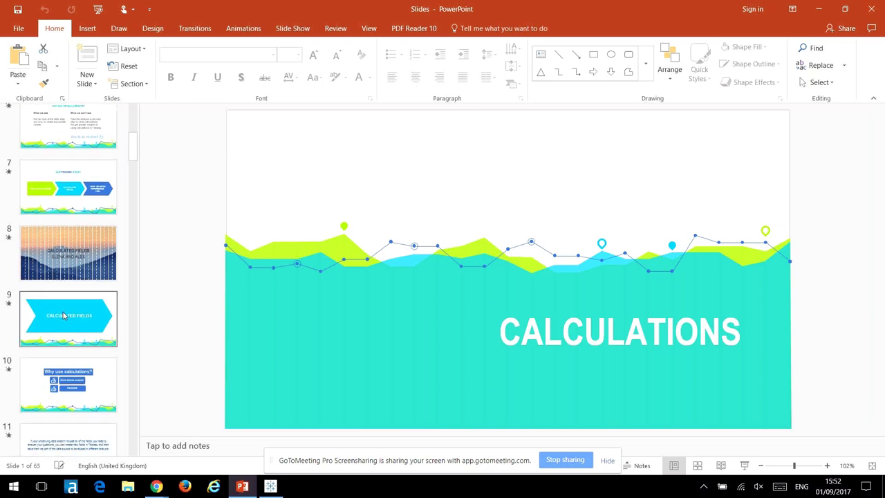
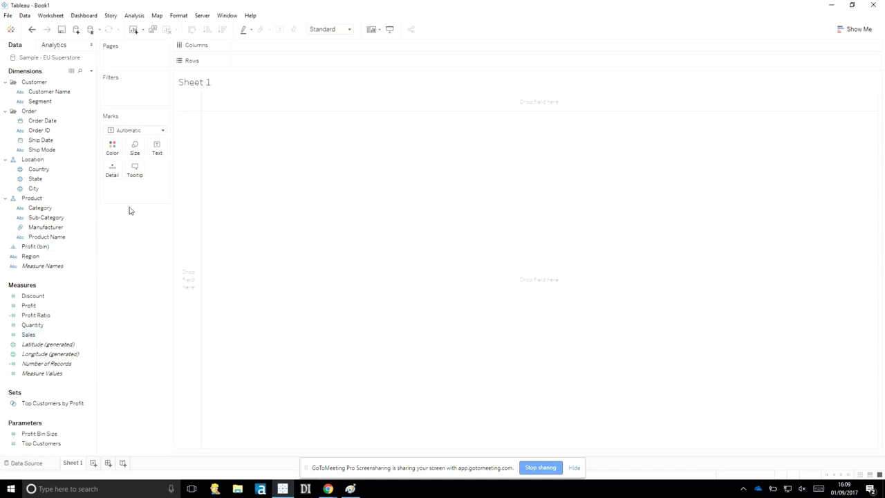
- Build a line chart on Sheet 1 with Order Date as continuous months on the columns and the sum of Profit on the rows
click(39, 131)
drag(39, 120, 264, 50)
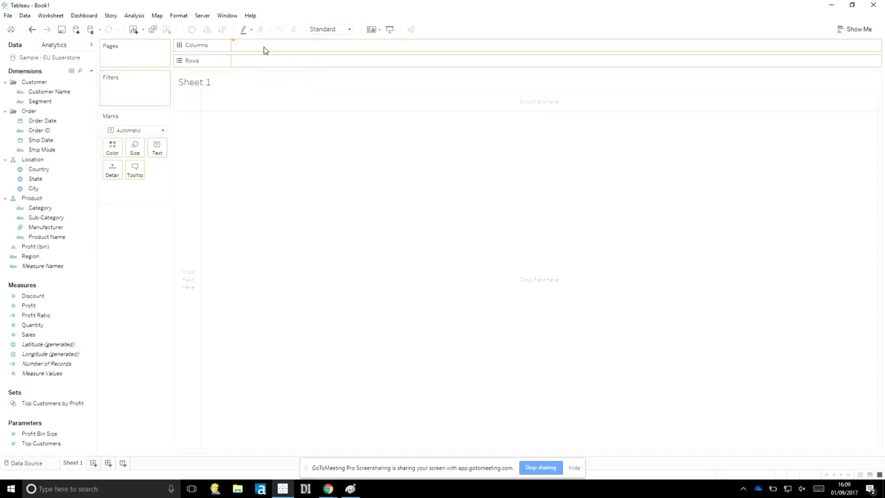
click(292, 45)
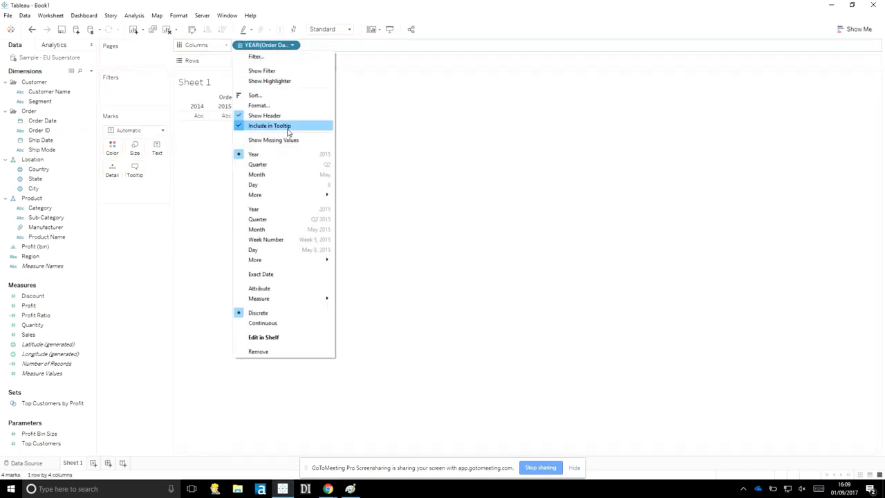
click(289, 231)
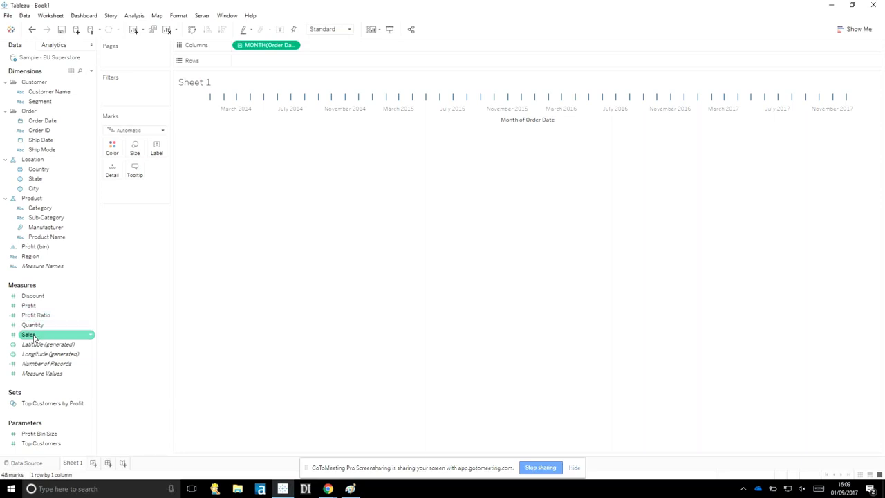
drag(29, 305, 259, 65)
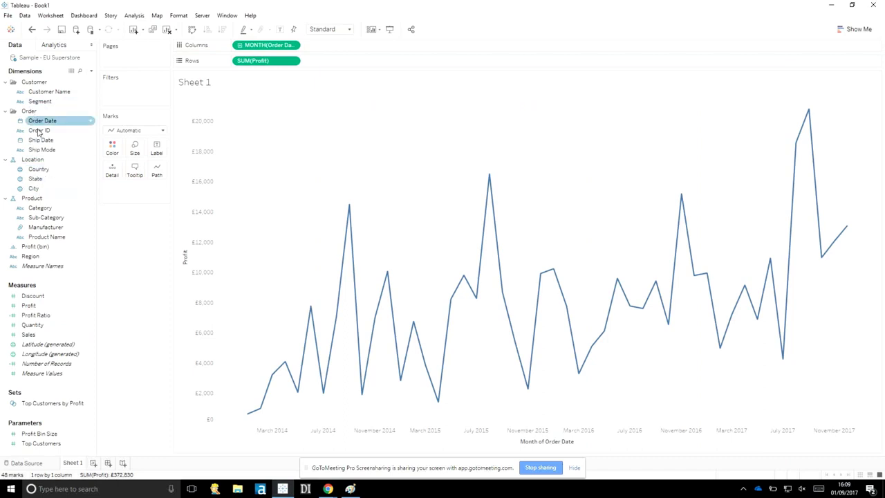
- Filter the profit line chart by Region, keeping only Central
click(34, 248)
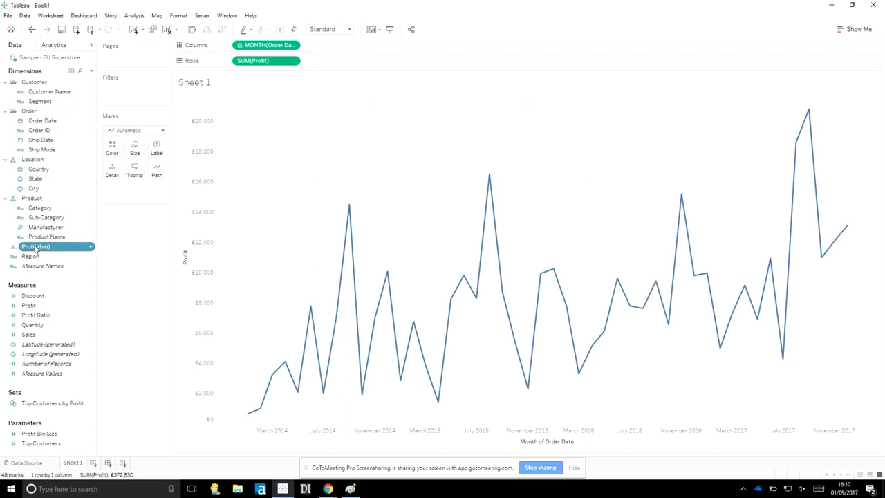
drag(32, 257, 122, 98)
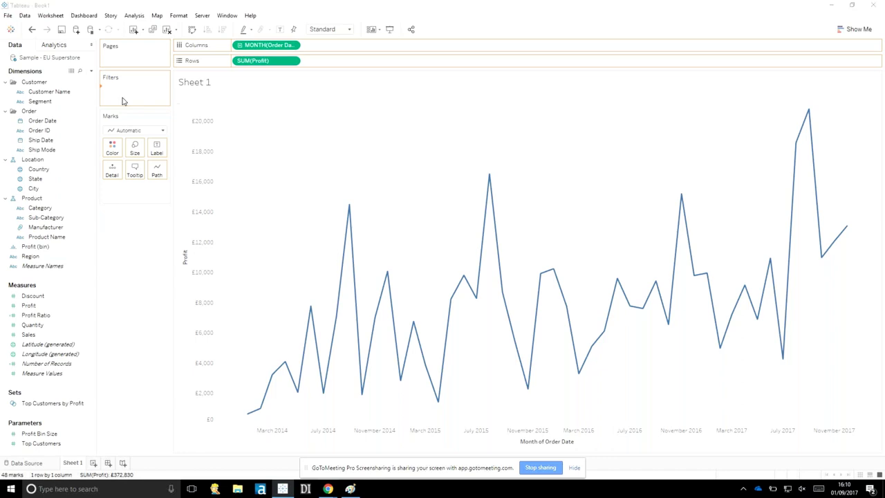
click(355, 172)
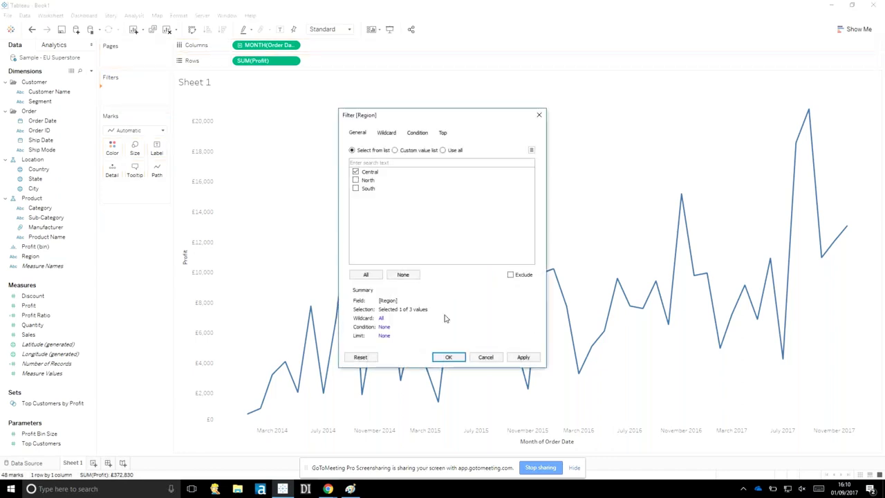
click(450, 356)
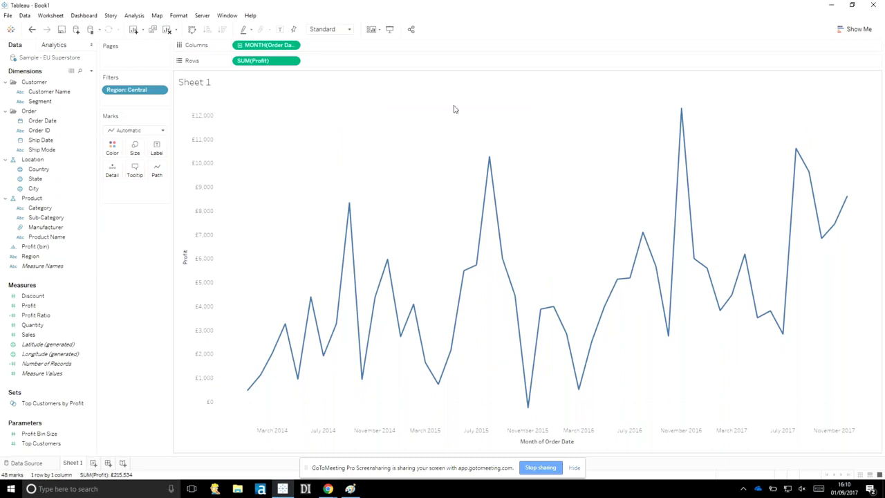
- Apply the Moving Average quick table calculation to the sum of Profit on the rows
click(293, 61)
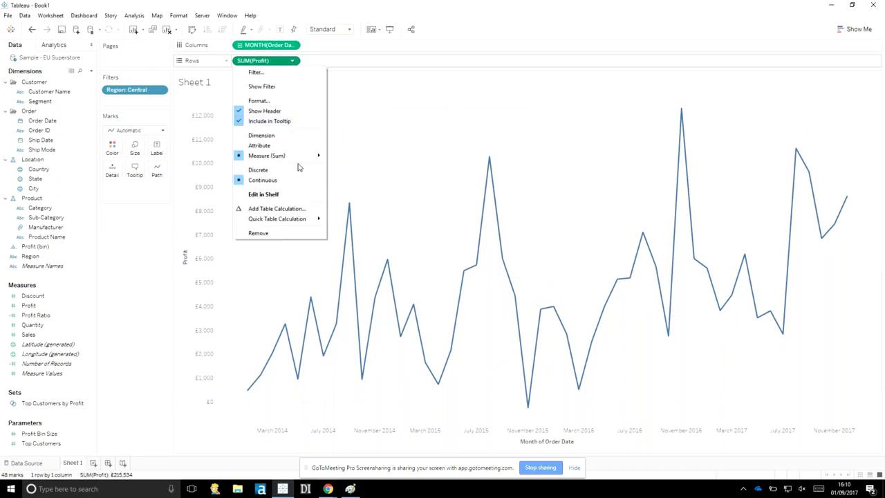
mouse_move(305, 221)
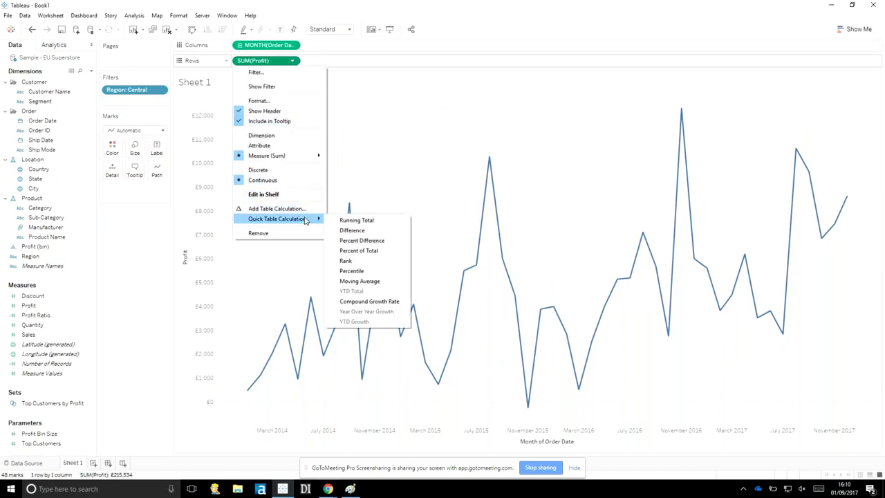
click(378, 281)
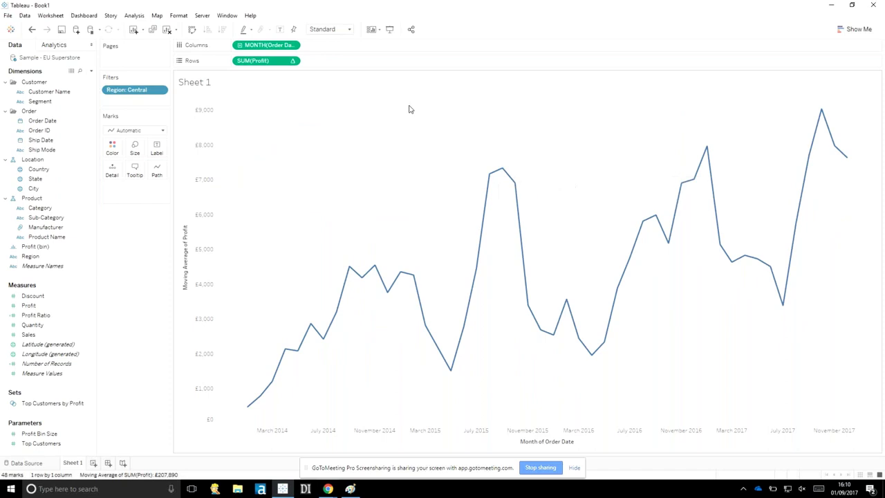
- Edit the Profit table calculation, keeping the Moving Calculation type and setting its average to use 4 previous values
click(292, 61)
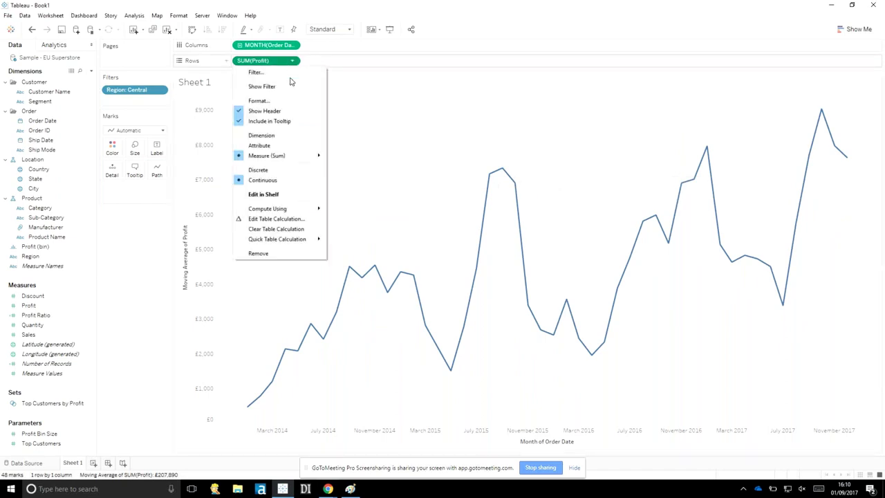
click(290, 220)
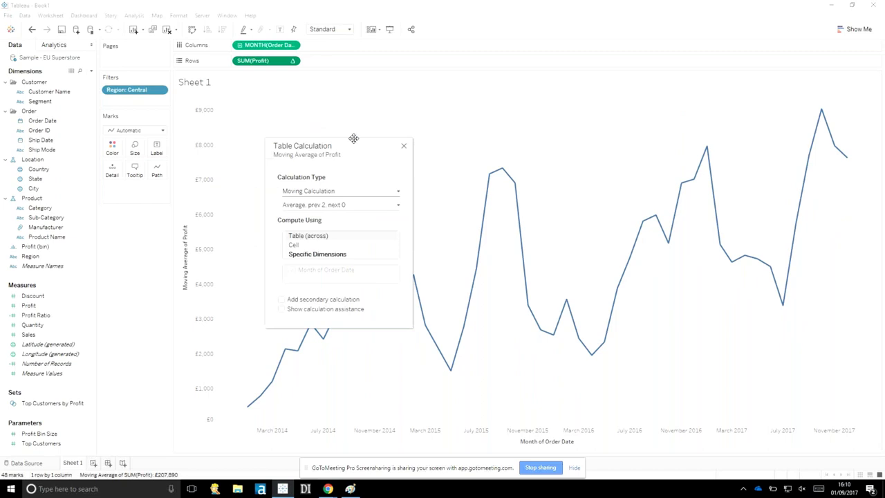
drag(353, 148, 549, 108)
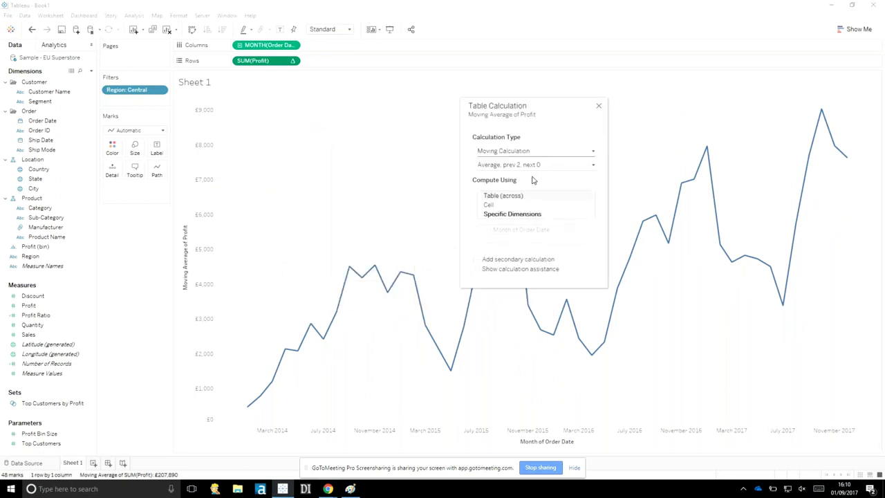
click(524, 151)
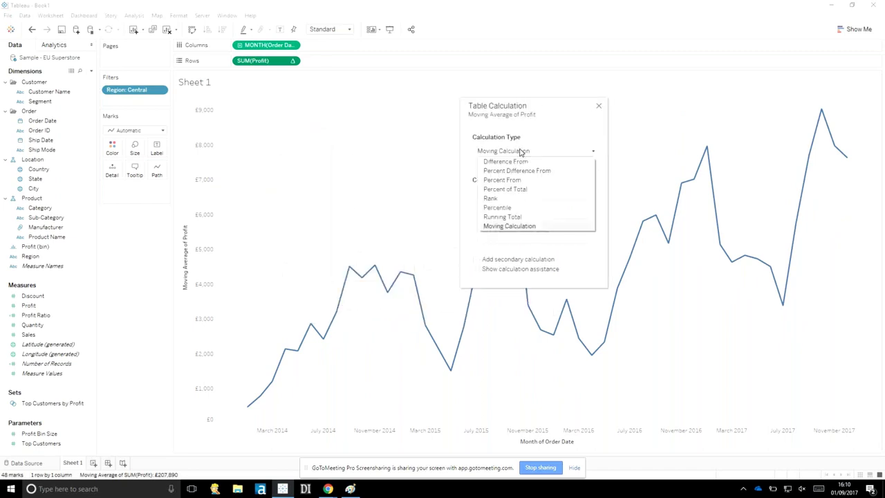
click(523, 226)
click(509, 165)
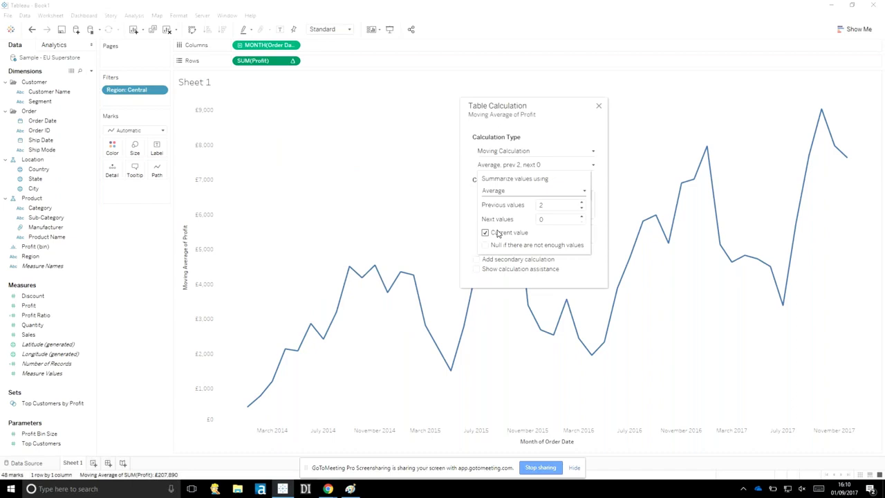
click(581, 203)
click(582, 203)
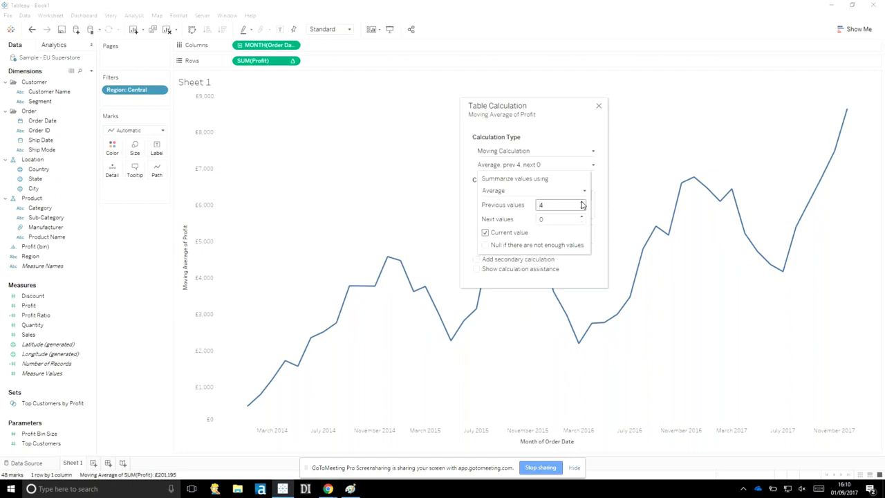
- Set the moving average of Profit to use 5 previous values and close the table calculation settings
click(581, 203)
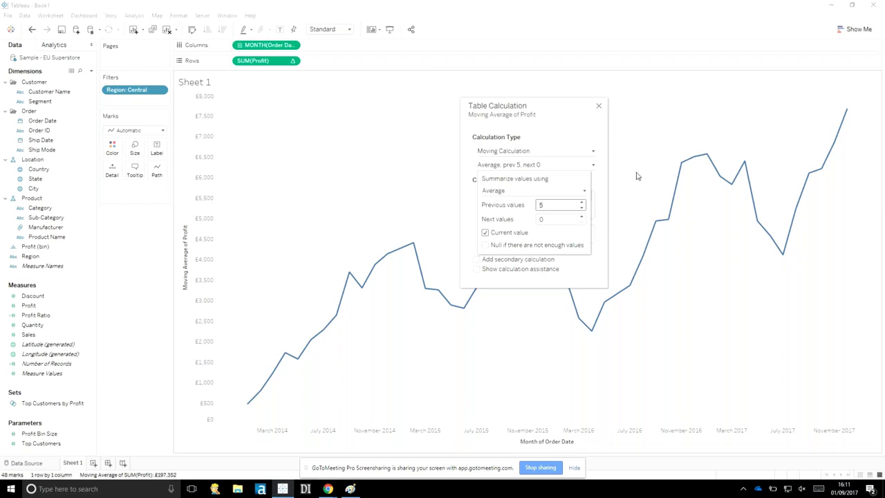
click(599, 107)
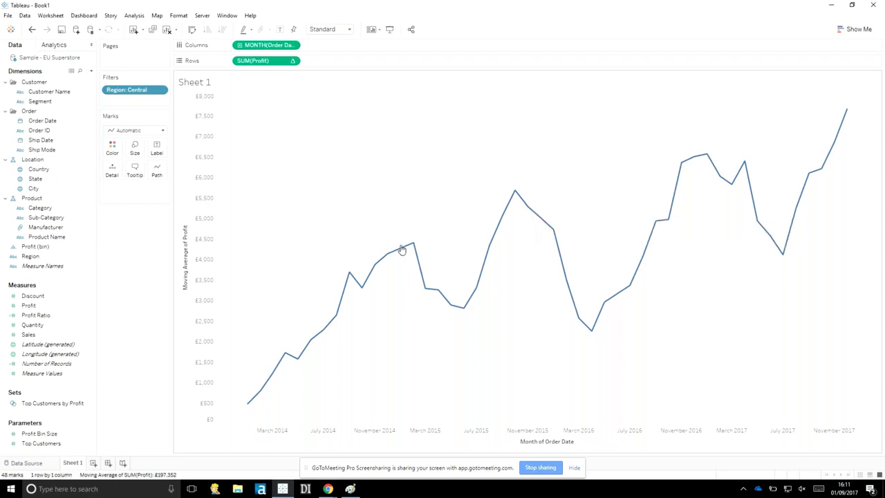
- Build a line chart on a new worksheet with Order Date as continuous quarters on the columns and the sum of Sales on the rows
click(94, 463)
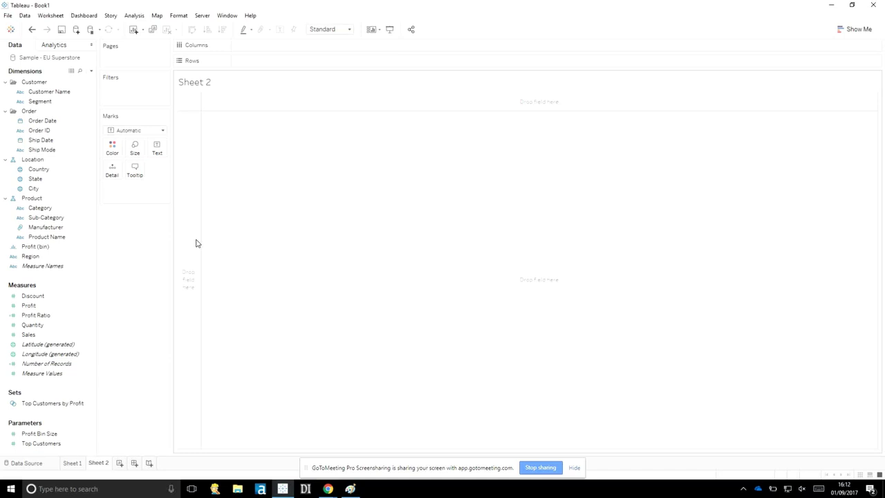
click(86, 130)
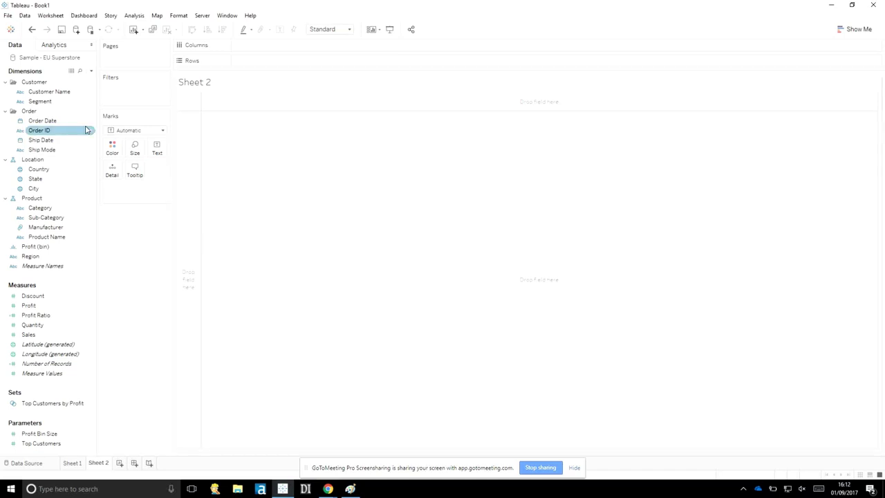
click(36, 139)
click(40, 122)
drag(40, 123, 258, 48)
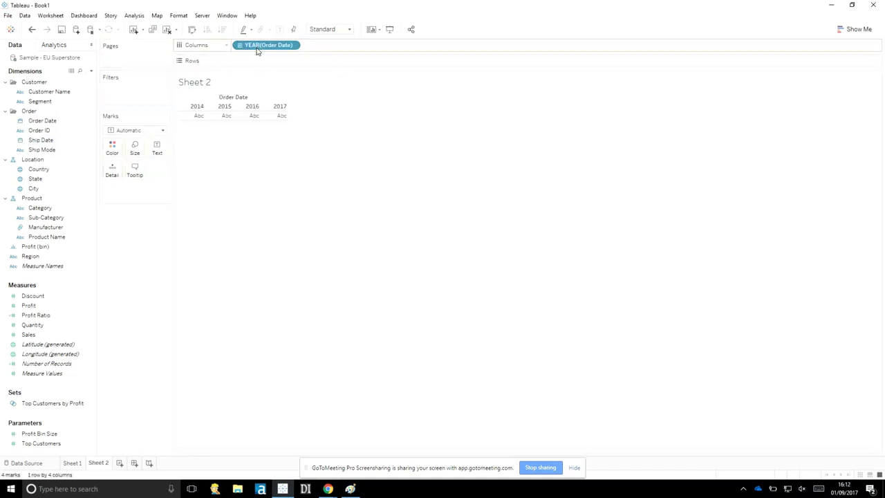
click(292, 46)
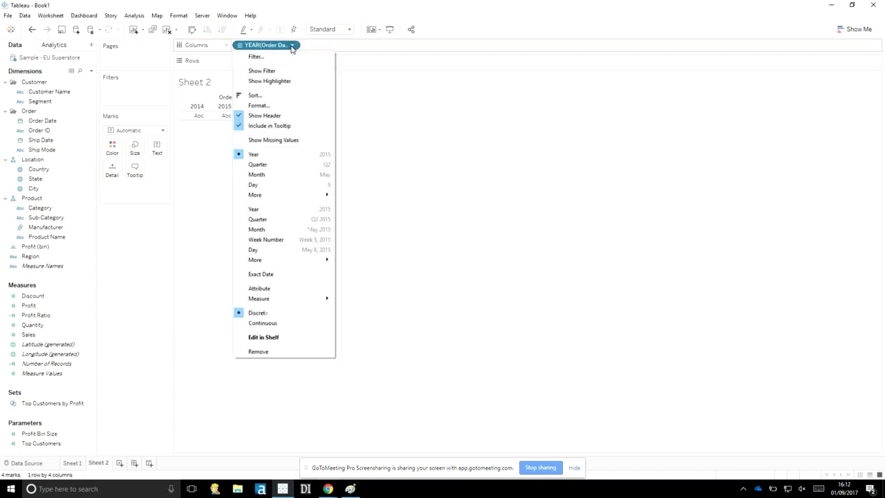
click(273, 220)
mouse_move(32, 337)
mouse_down()
mouse_move(194, 205)
mouse_move(248, 130)
mouse_move(259, 84)
mouse_move(253, 63)
mouse_up()
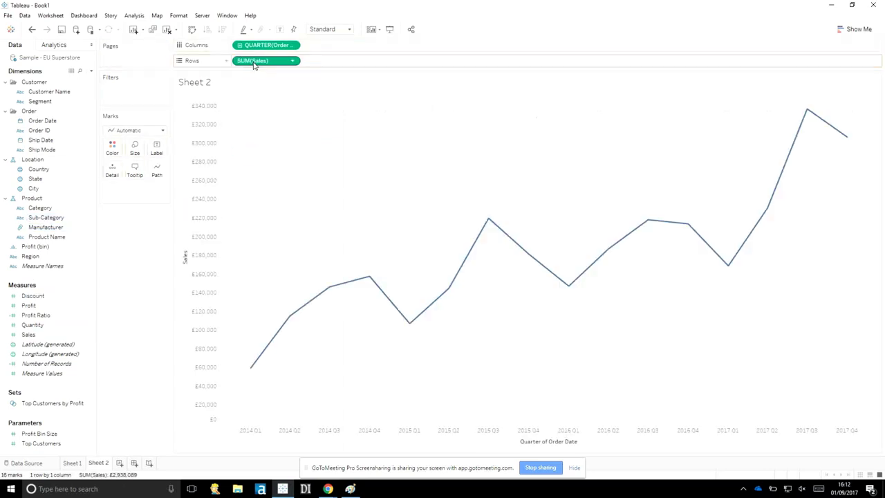
- Add a forecast to the quarterly sales line chart and inspect the estimated values along the forecast line
click(55, 45)
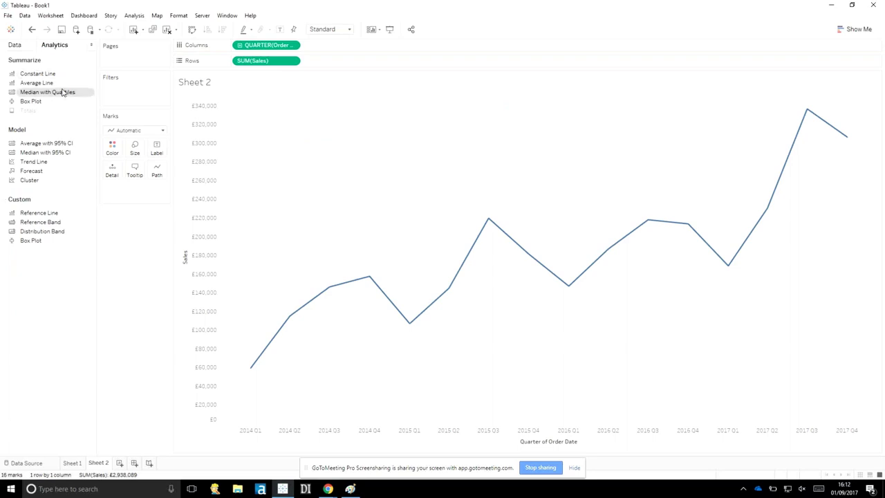
drag(36, 173, 265, 115)
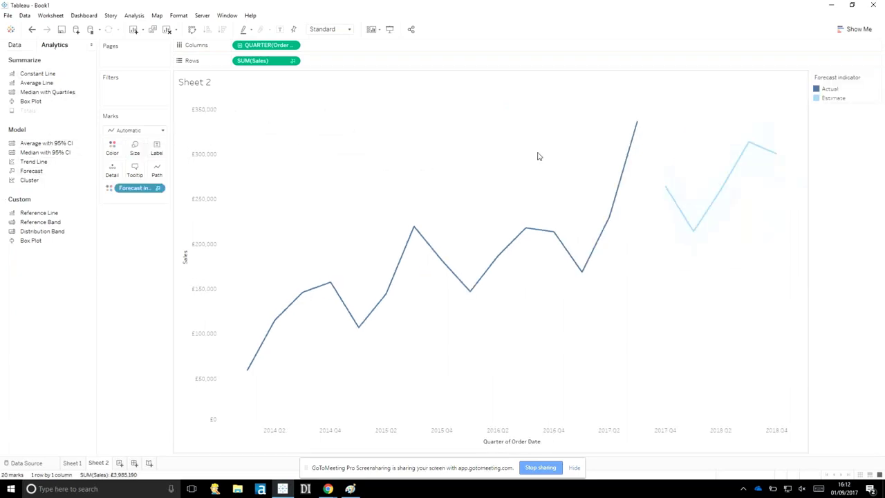
mouse_move(731, 176)
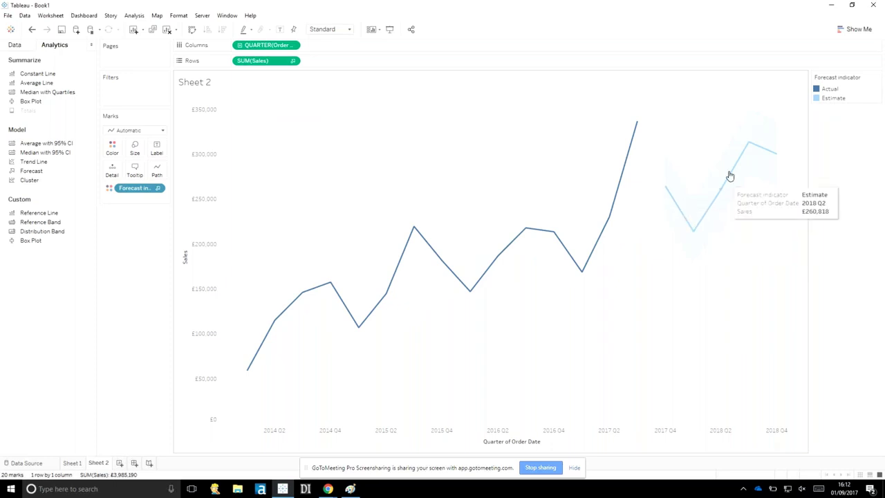
mouse_move(781, 160)
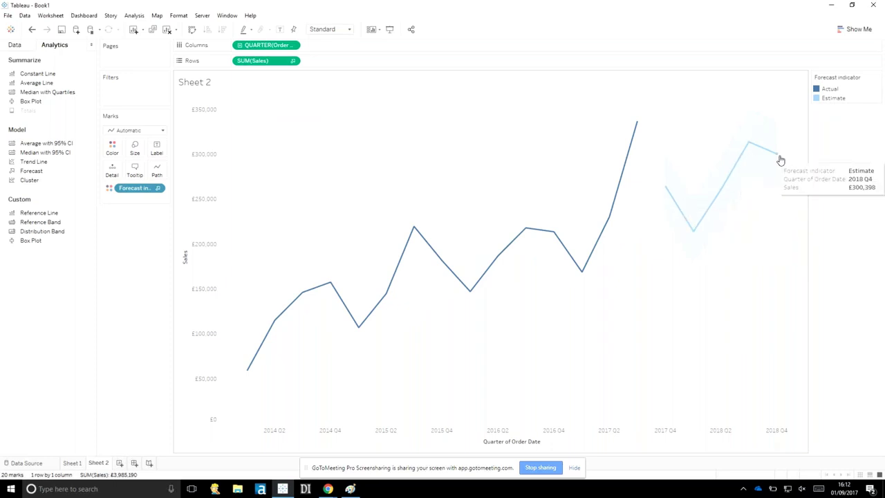
mouse_move(701, 220)
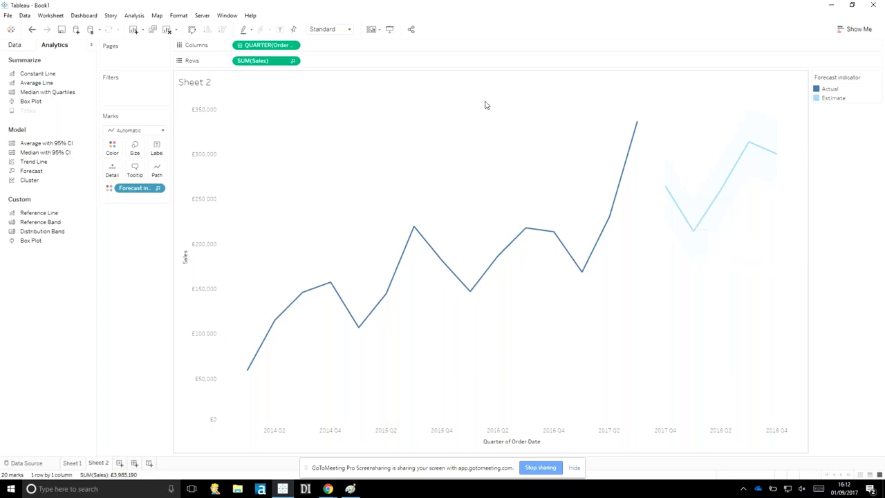
- Open the forecast options and set the forecast length to exactly 2 quarters
click(134, 15)
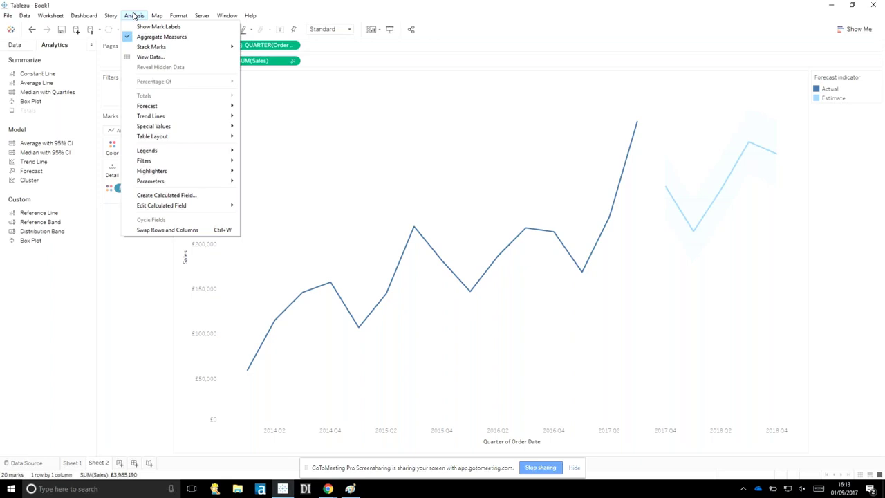
mouse_move(162, 109)
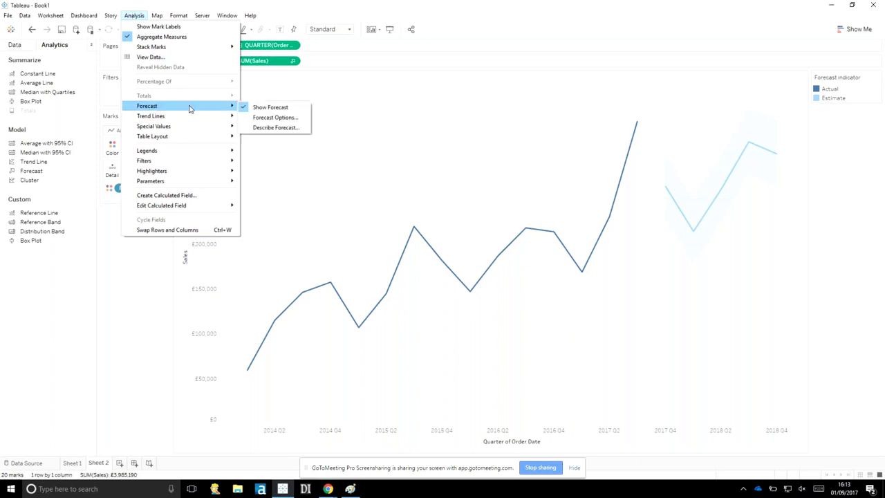
click(276, 117)
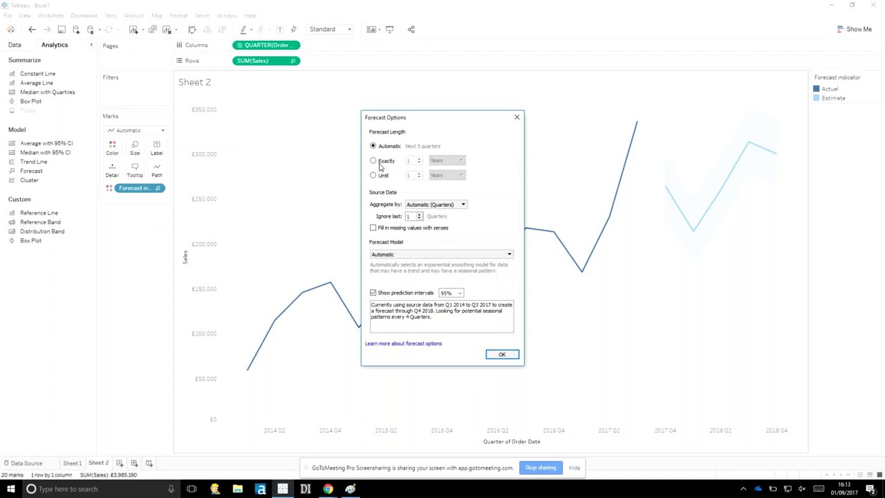
click(377, 161)
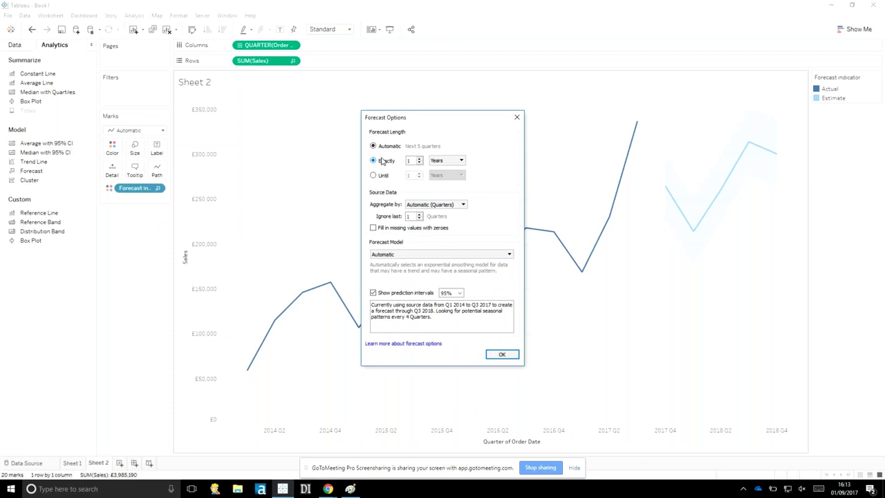
click(419, 159)
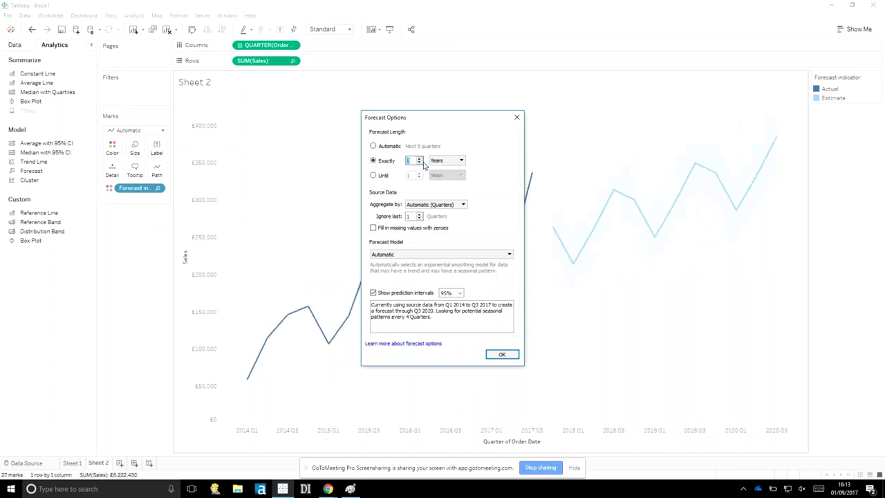
click(434, 165)
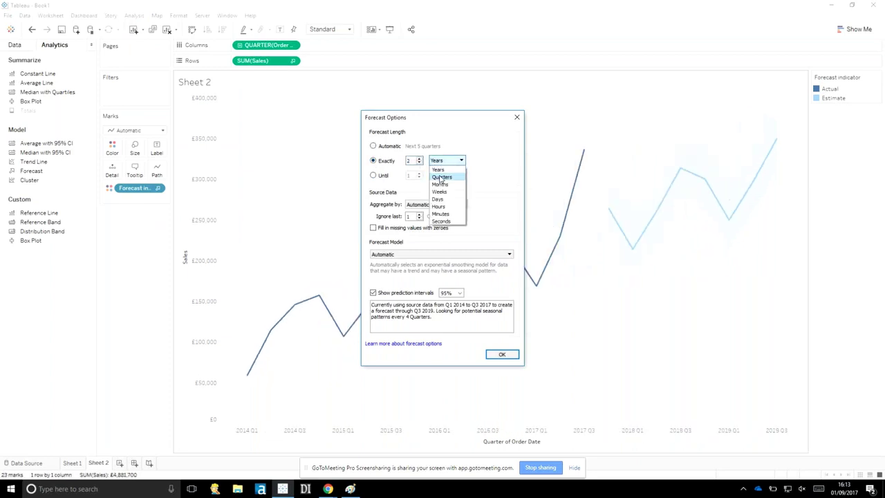
click(441, 177)
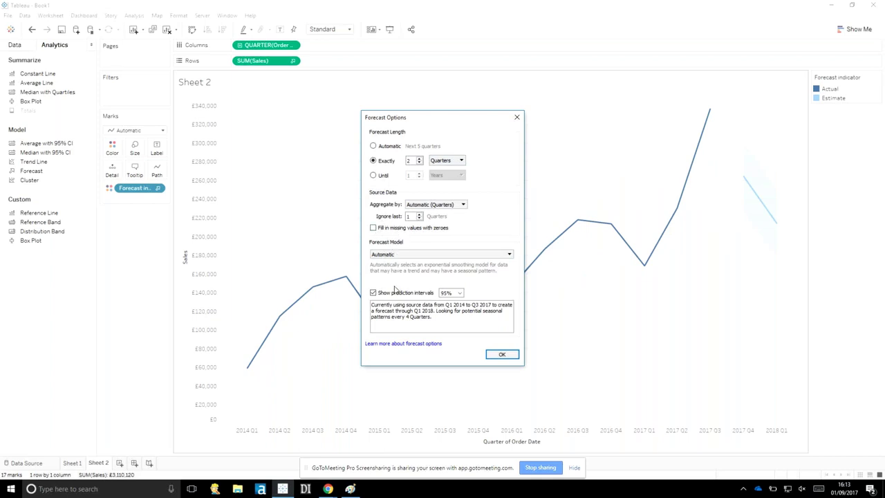
- Try a 99% prediction interval for the forecast, set it back to 95%, and apply the forecast options
click(460, 294)
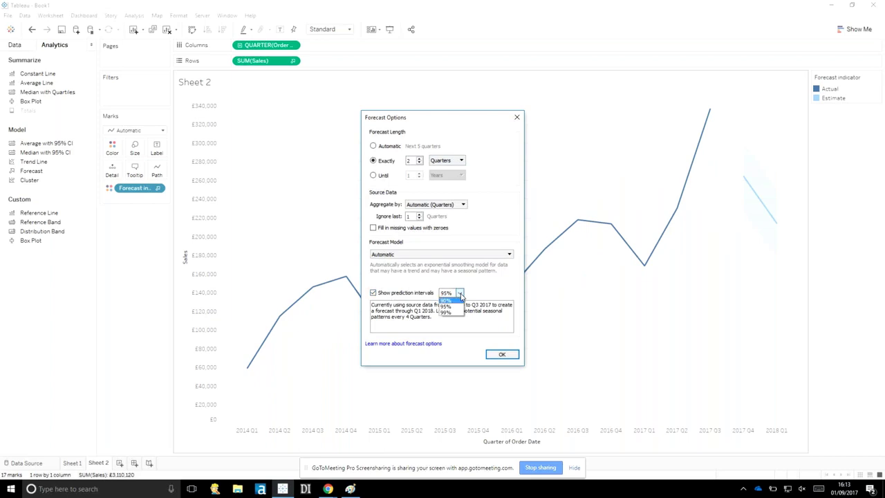
click(455, 312)
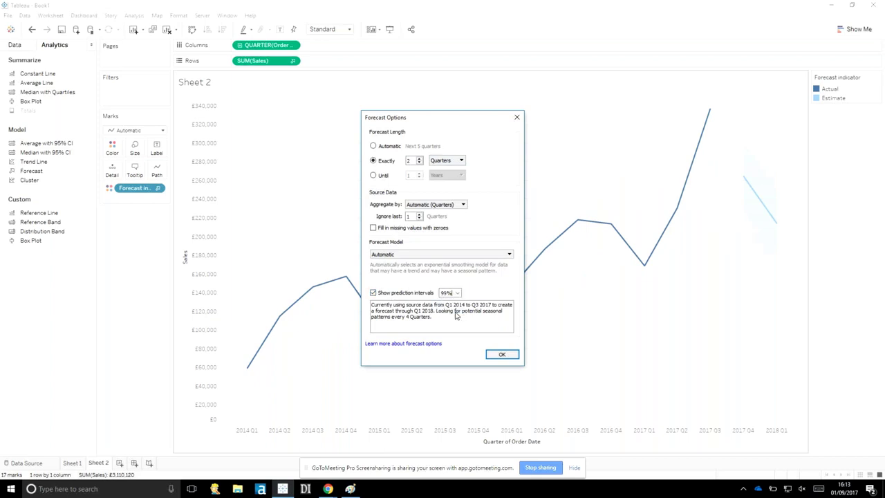
click(456, 293)
click(453, 306)
click(512, 356)
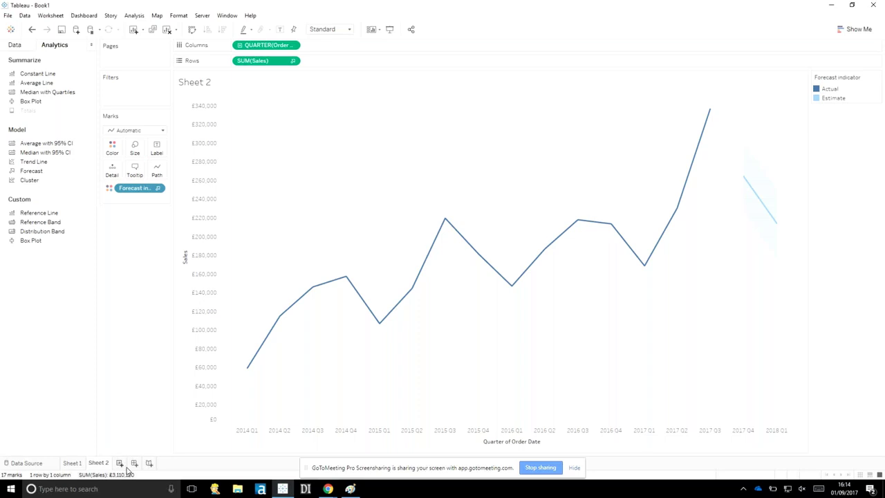
- Build a bar chart on a new worksheet with Category on the rows and the sum of Sales on the columns
click(120, 463)
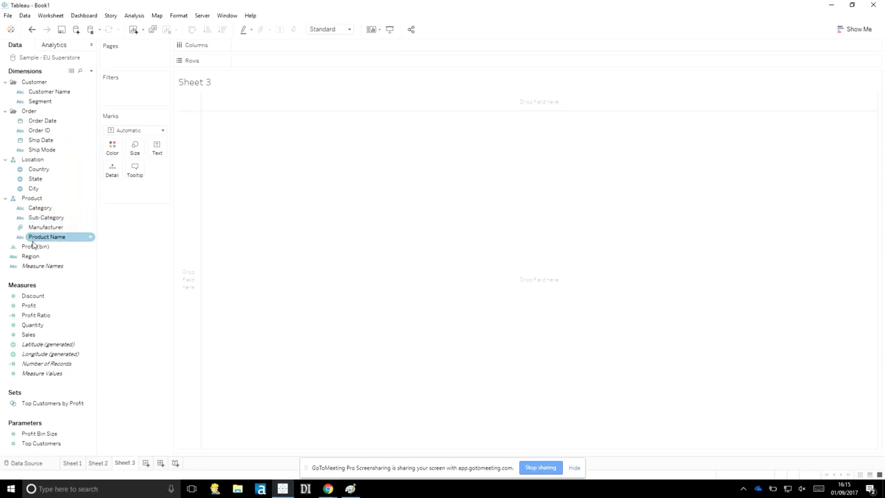
double_click(41, 208)
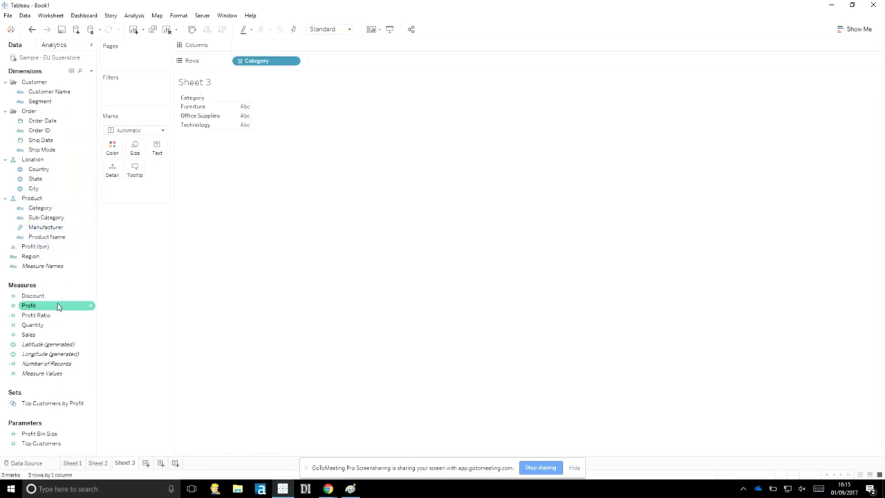
double_click(41, 335)
drag(136, 188, 263, 45)
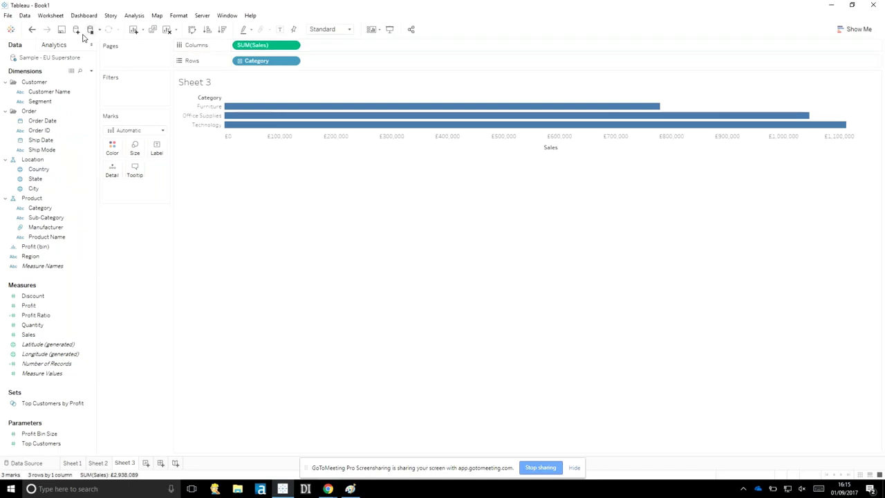
- Break the category sales bars down by Product Name as detail and change the mark type to Circle
click(59, 47)
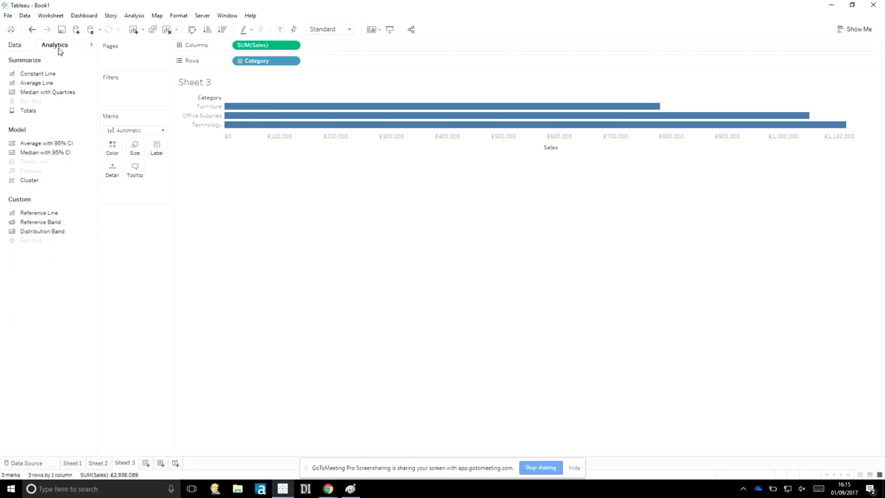
click(19, 48)
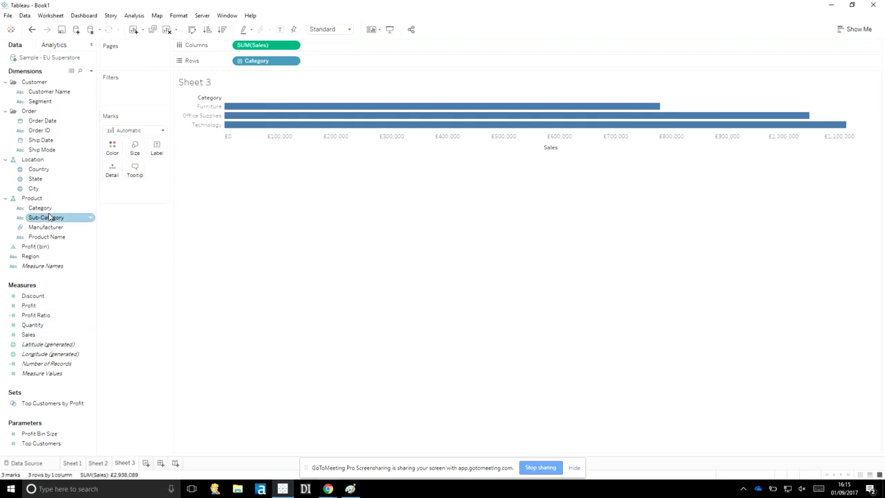
drag(46, 237, 109, 176)
click(145, 130)
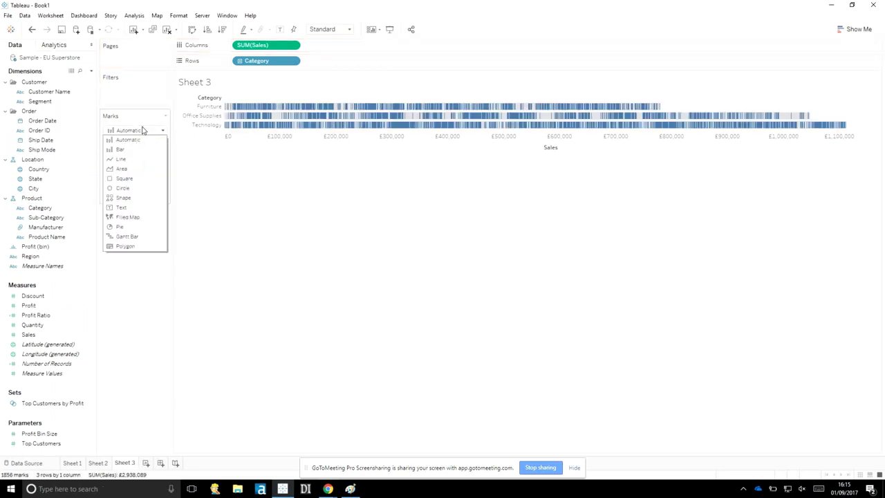
click(131, 190)
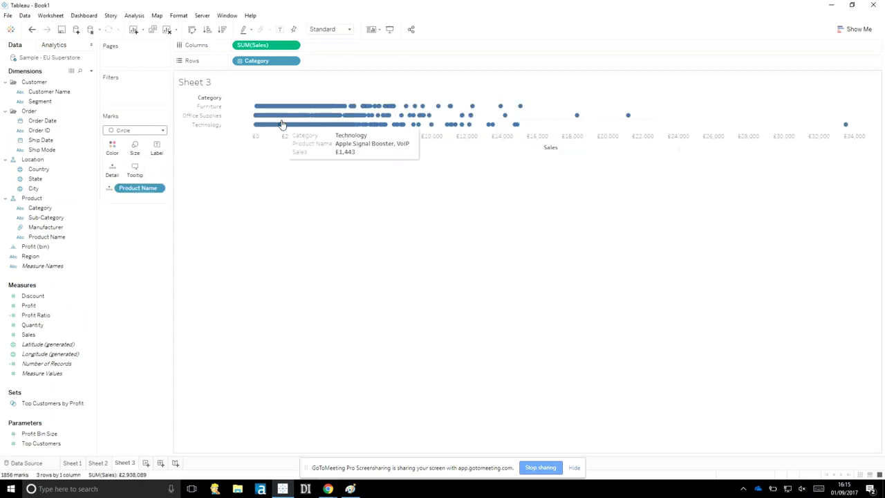
- Add a box plot to the product sales circles, with whiskers extending to data within 1.5 times the IQR
click(52, 46)
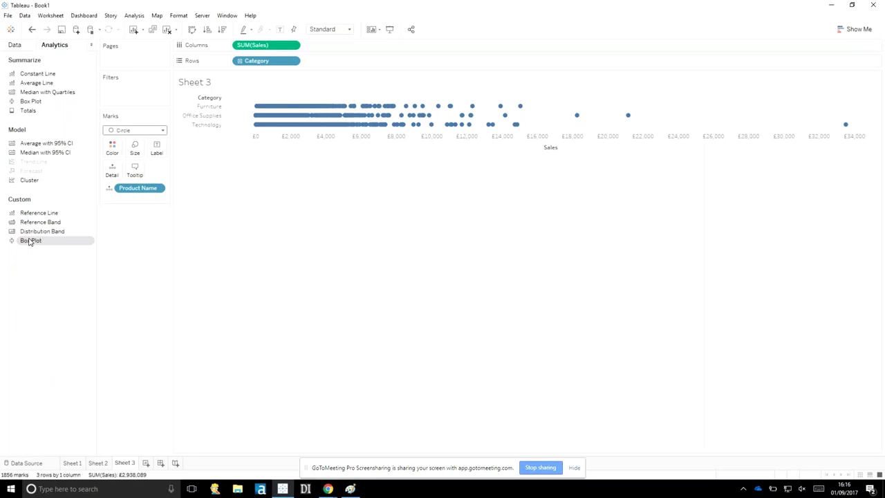
mouse_move(32, 241)
mouse_down()
mouse_move(233, 201)
mouse_move(257, 124)
mouse_up()
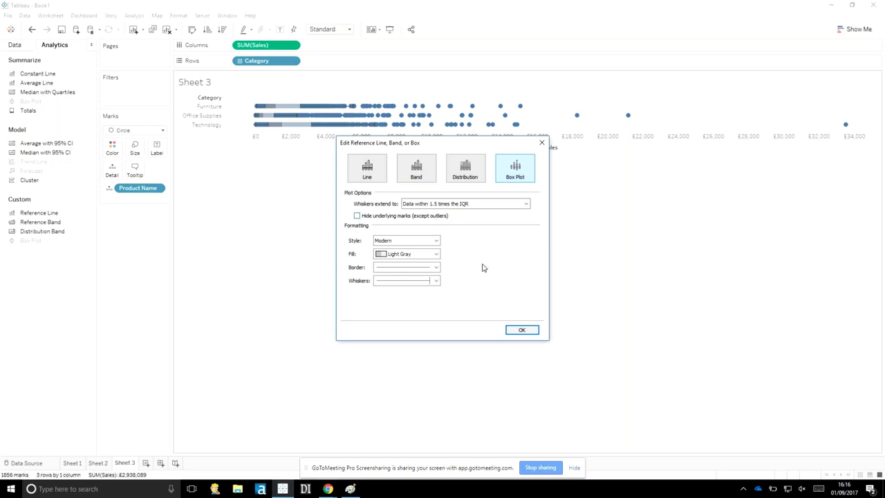
click(440, 205)
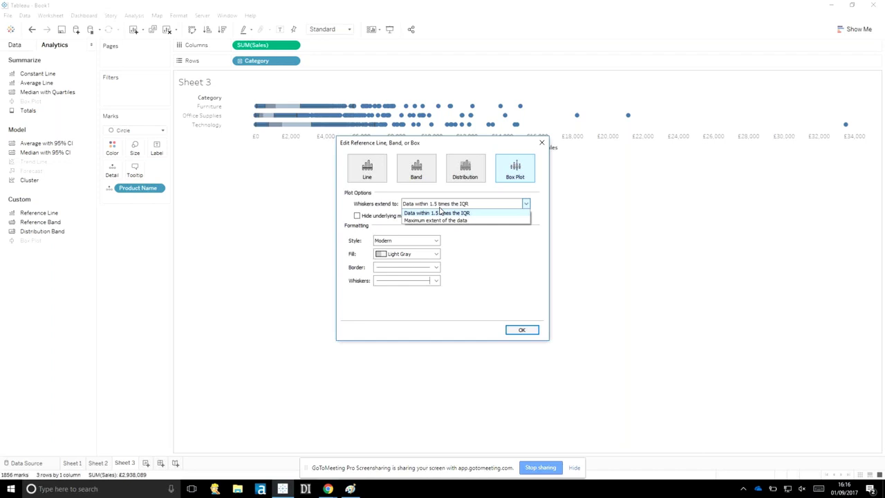
click(441, 212)
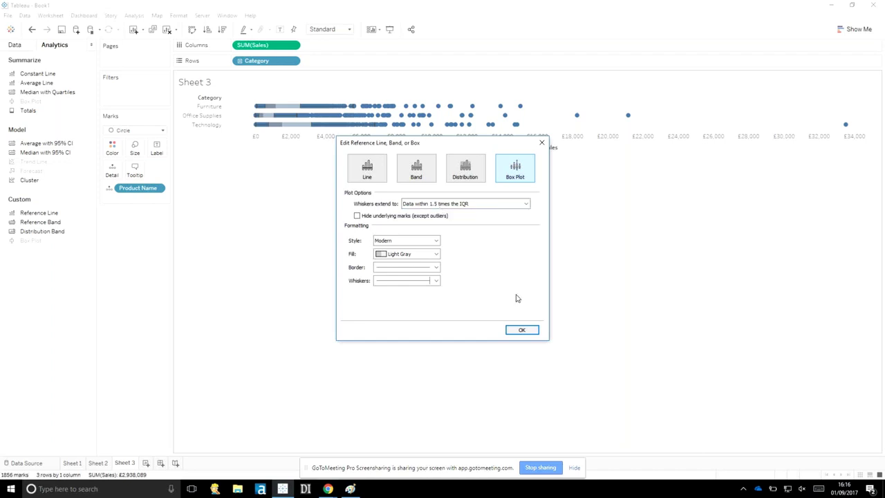
click(522, 329)
- Fit the box plot chart to the Entire View and inspect the Furniture box
mouse_move(282, 129)
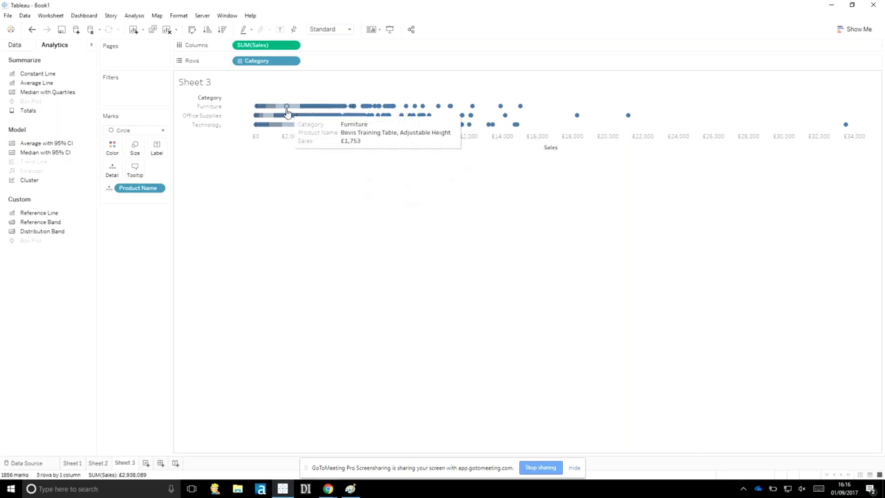
click(136, 145)
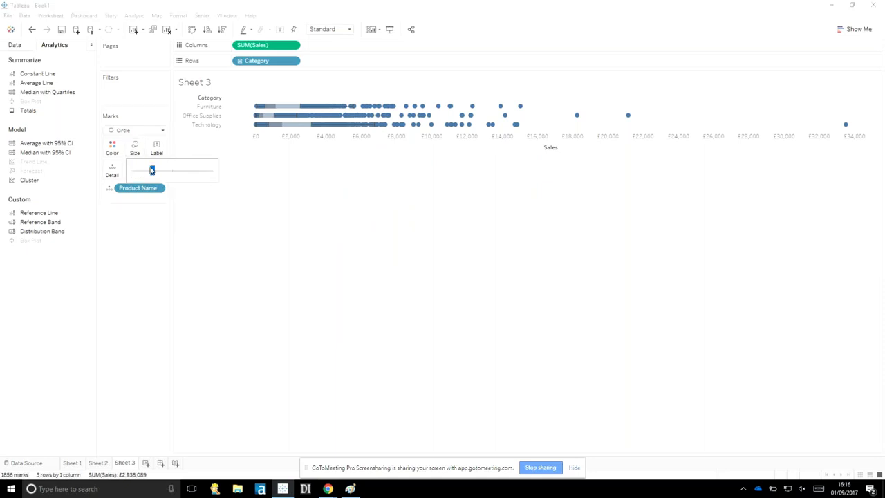
click(338, 29)
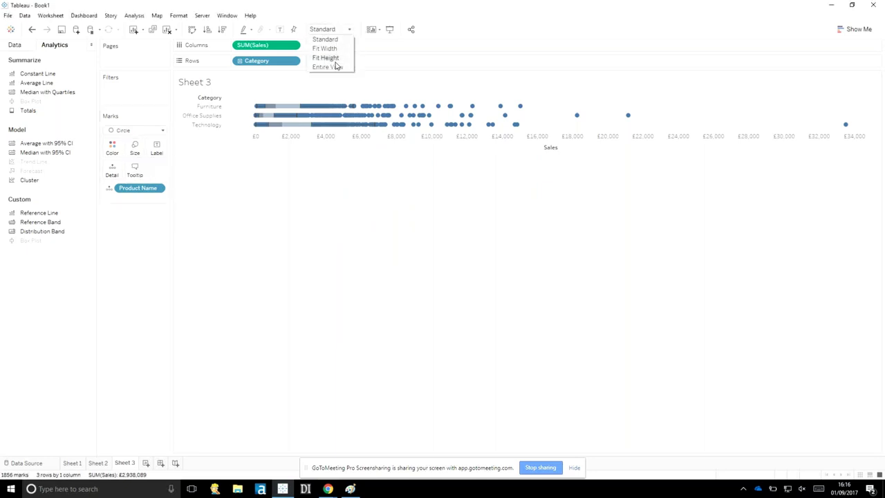
click(336, 70)
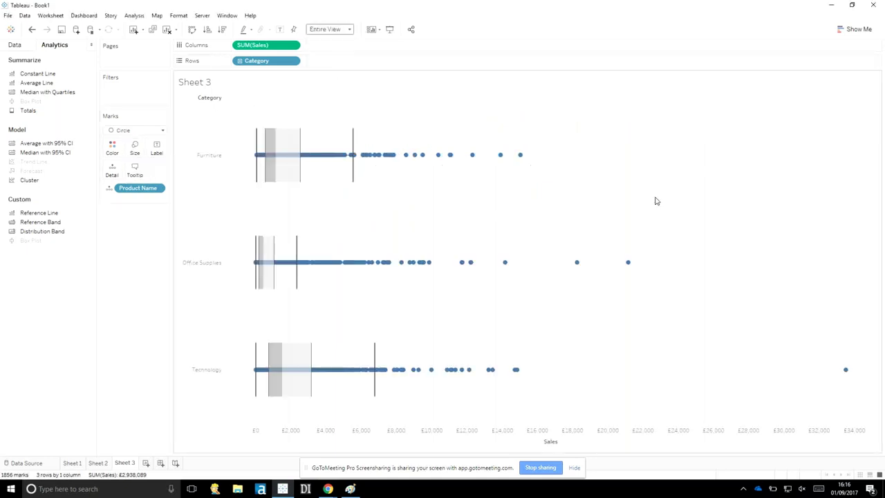
mouse_move(280, 161)
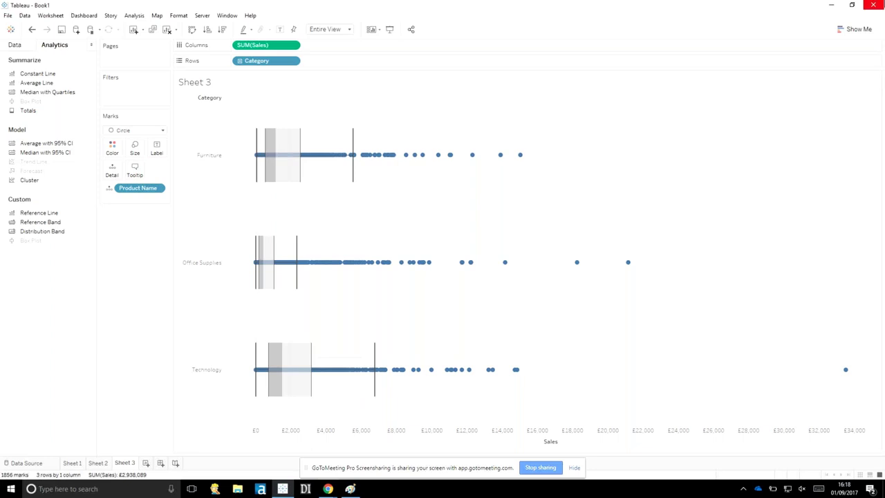
- Close the workbook without saving the changes
click(879, 4)
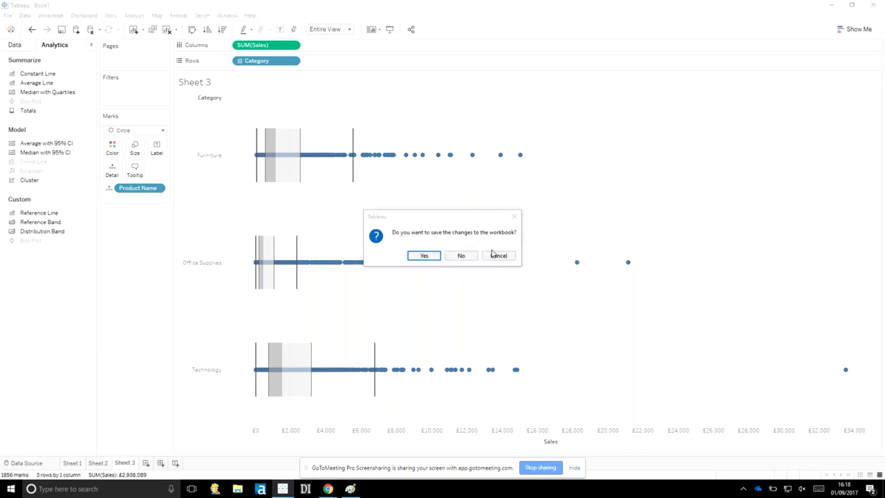
click(461, 255)
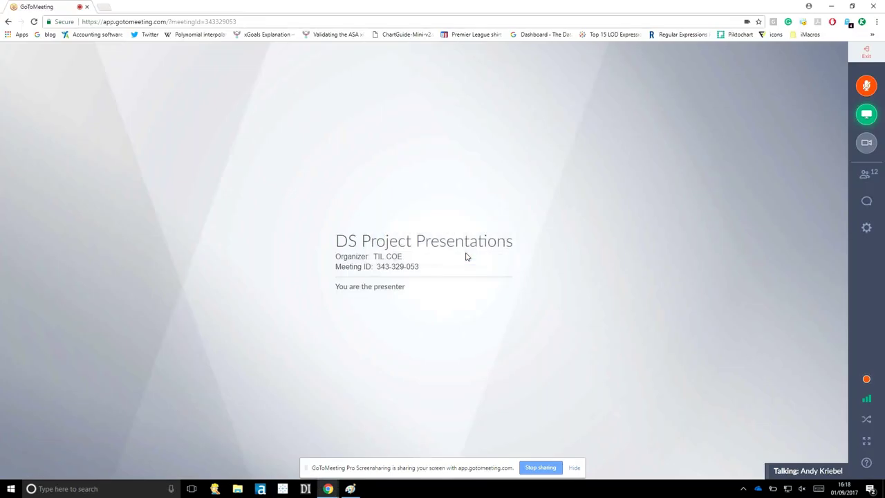